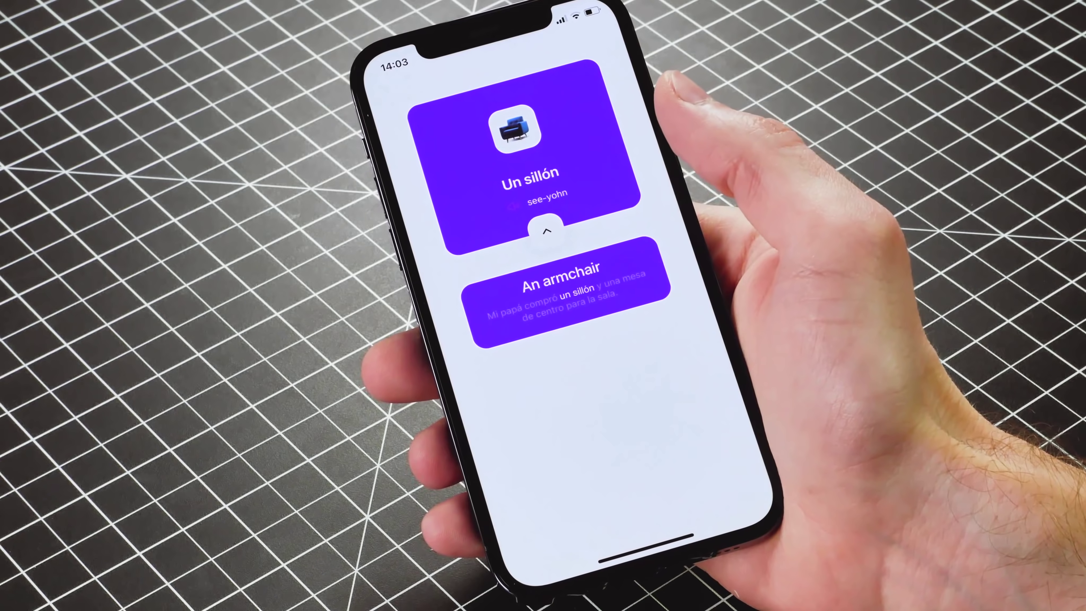
left_click(547, 231)
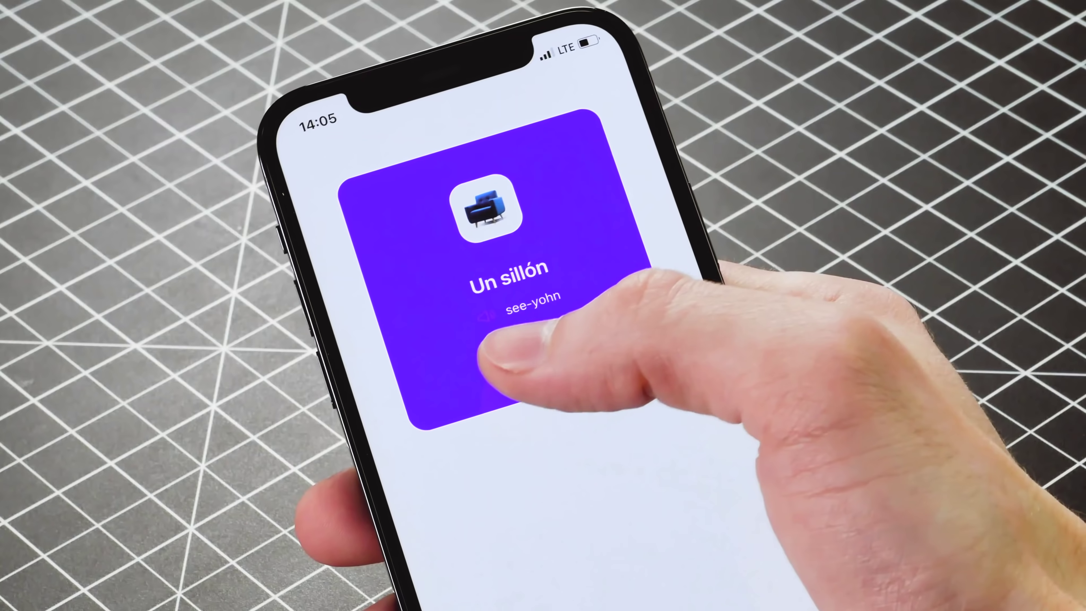
left_click(500, 351)
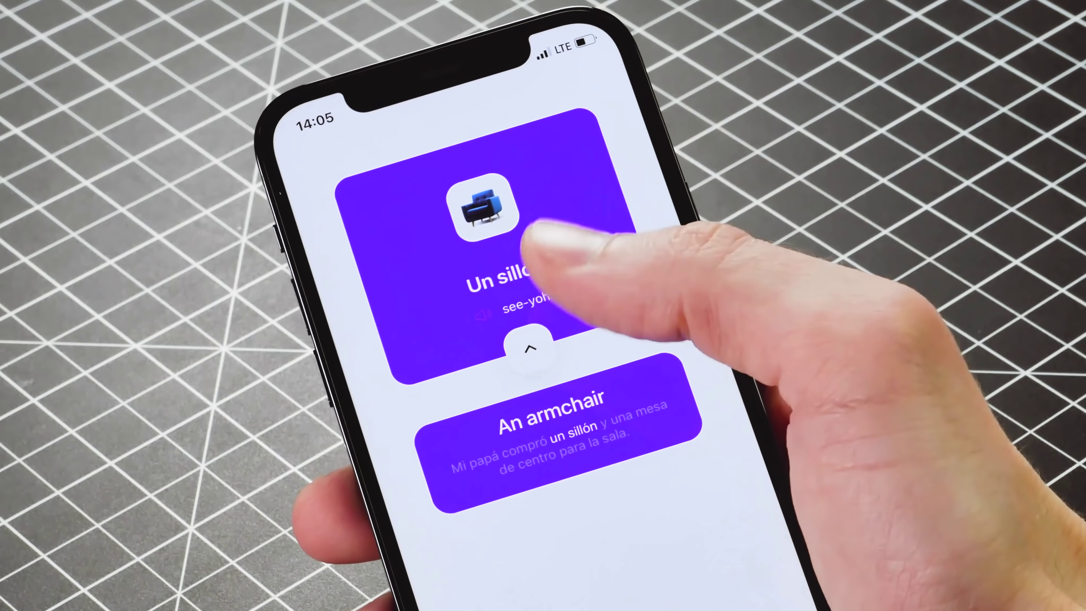
left_click(530, 349)
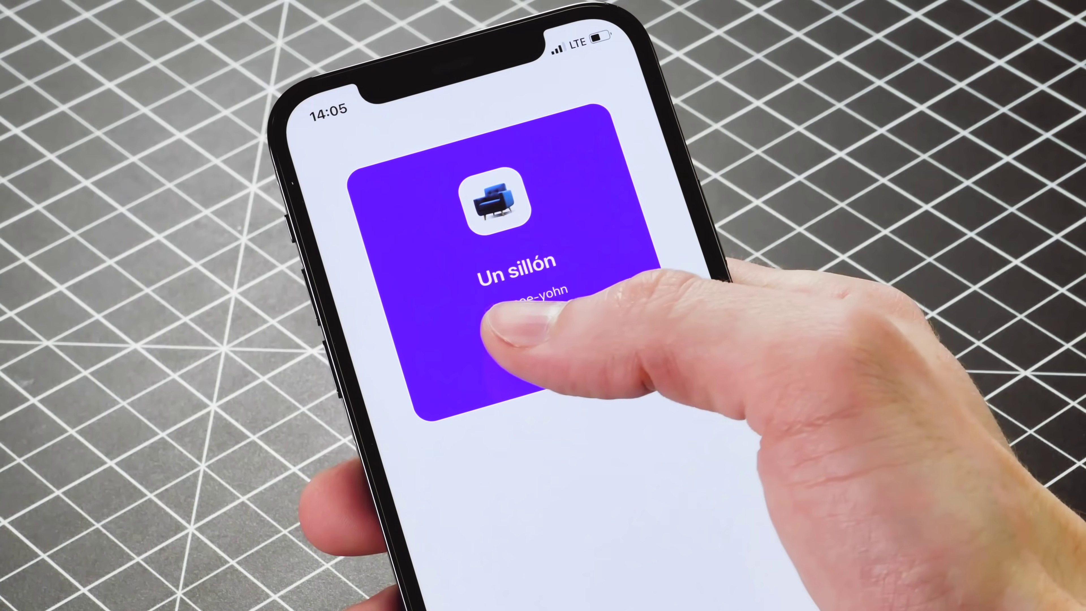
left_click(504, 336)
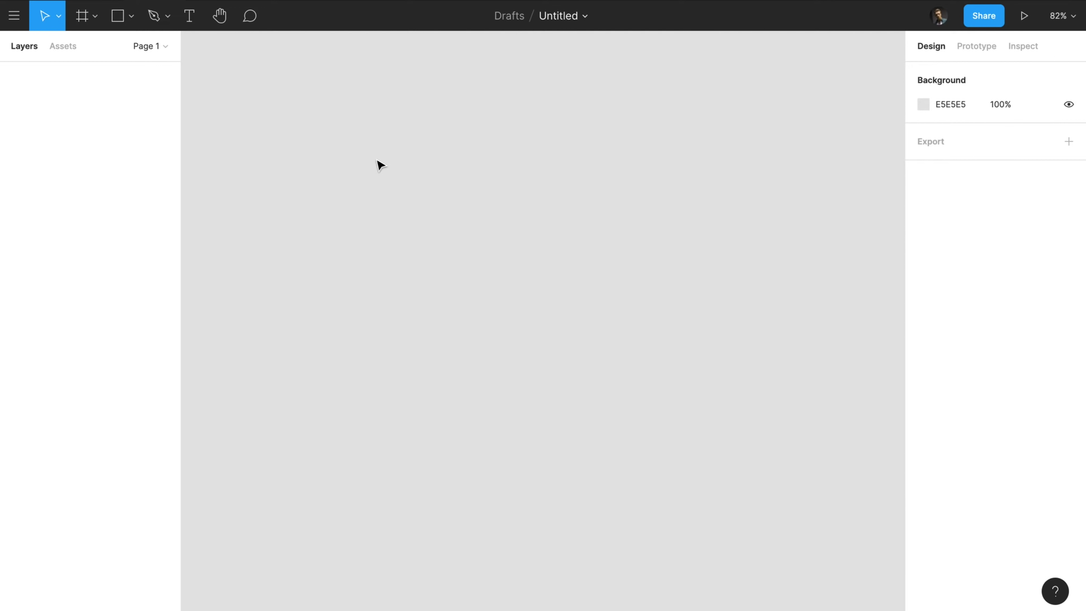
Create an iPhone 11 Pro / X frame and draw a back arrow with stroke 2 near its upper-left corner using the Pen tool
key("f")
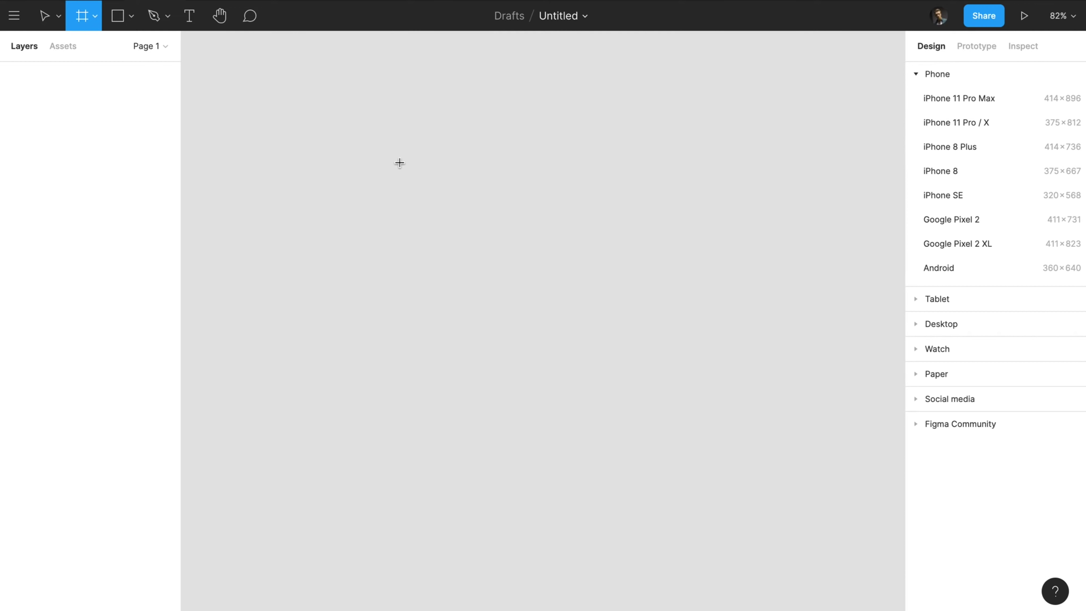
left_click(949, 122)
key("p")
left_click(445, 106)
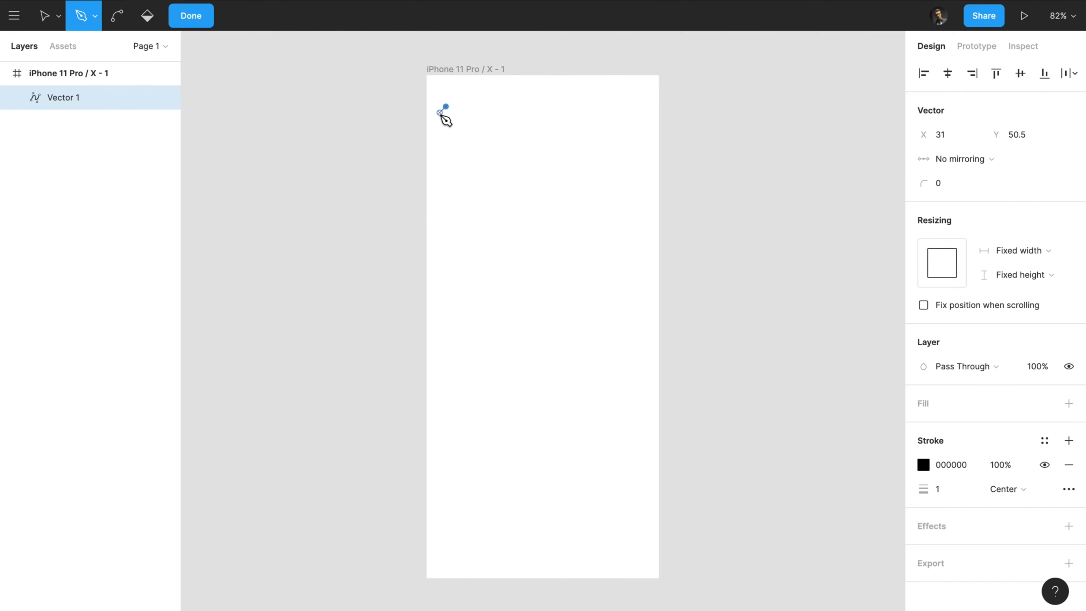
key("Escape")
left_click(504, 206)
left_click(443, 112)
left_click_drag(446, 108, 448, 107)
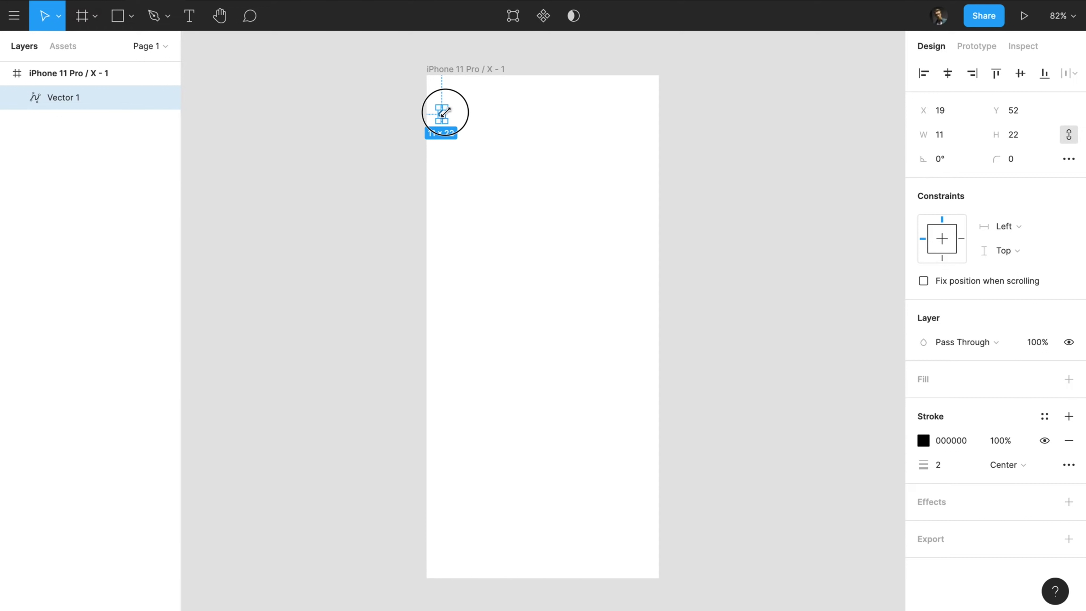
Add the text "Remember Words" near the top of the phone frame in the Averta CY font
key("t")
left_click(487, 127)
type("Remember Words")
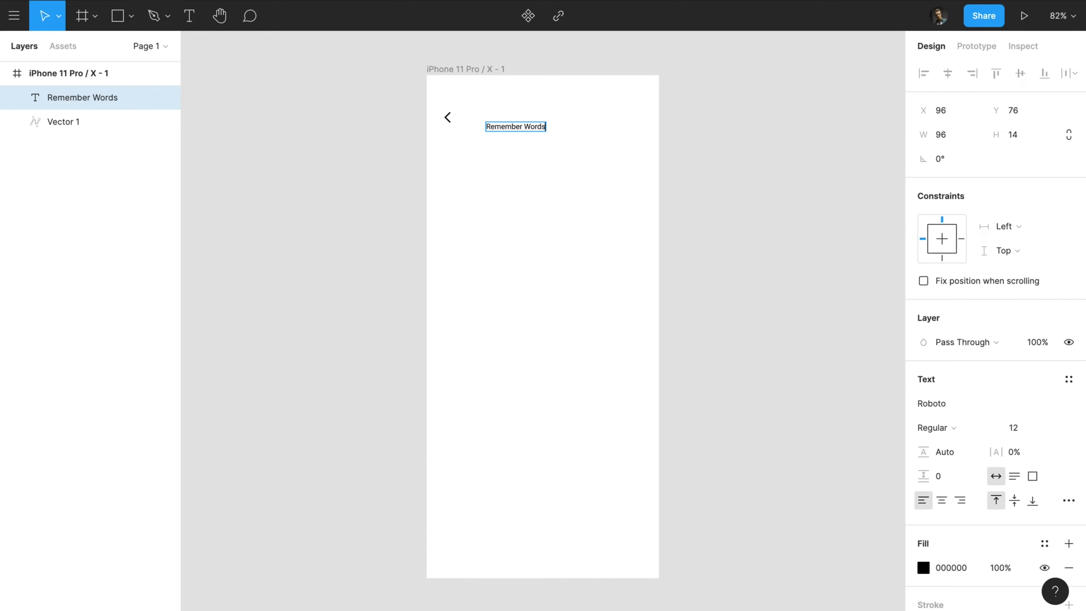
key("Escape")
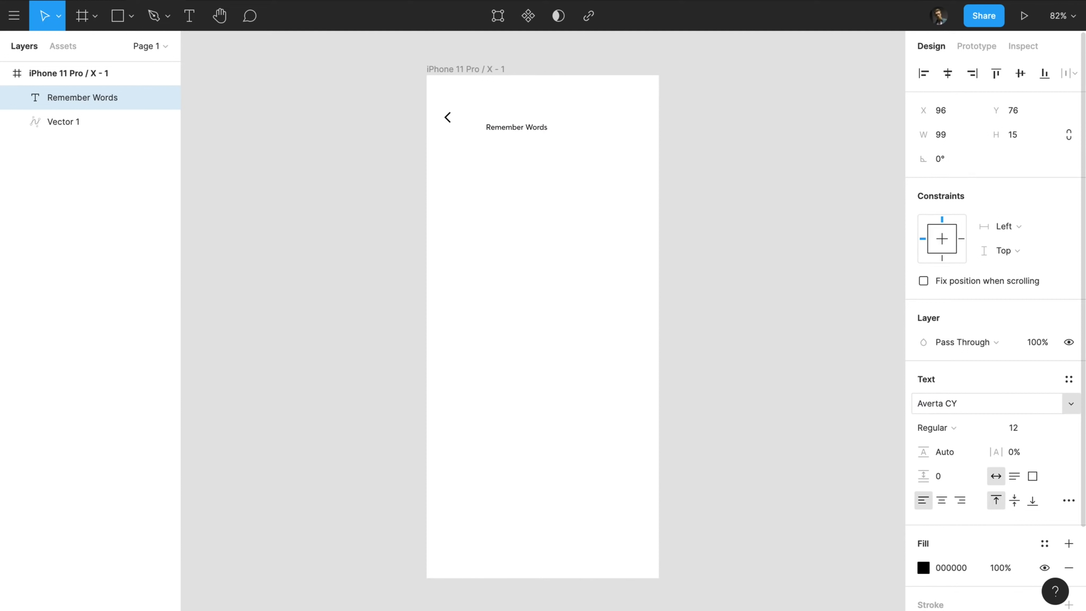
Set the title to Semibold, size 17, centre it horizontally in the frame and align it with the back arrow
left_click(948, 73)
left_click(937, 427)
left_click(965, 441)
left_click_drag(547, 130, 544, 119)
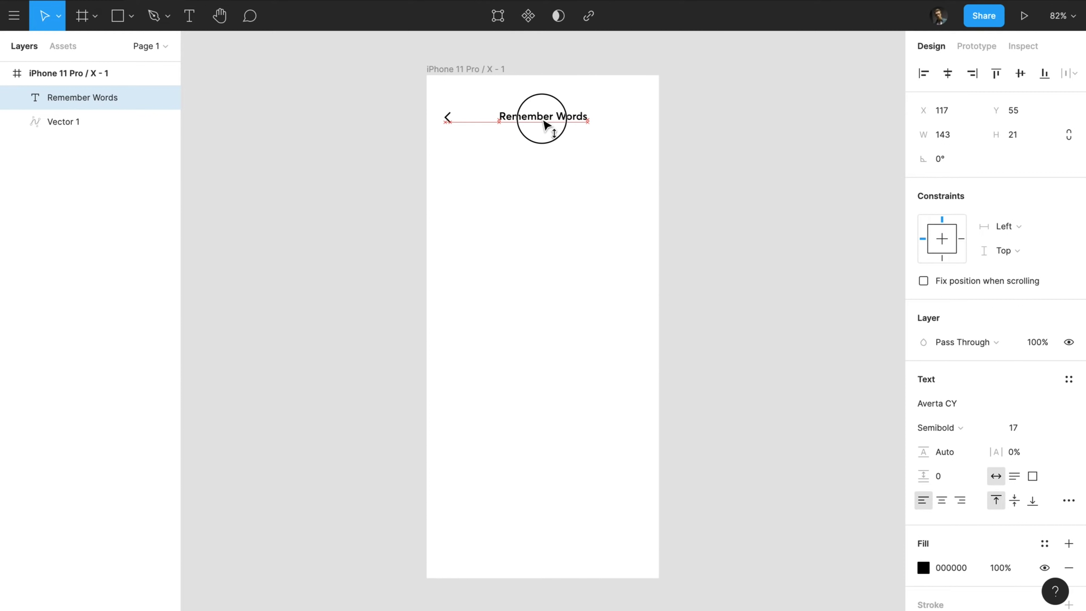
Draw a card rectangle of about 302 × 394 in the middle of the frame and centre it horizontally
key("r")
mouse_move(453, 203)
left_mouse_down()
mouse_move(599, 434)
mouse_move(640, 447)
left_mouse_up()
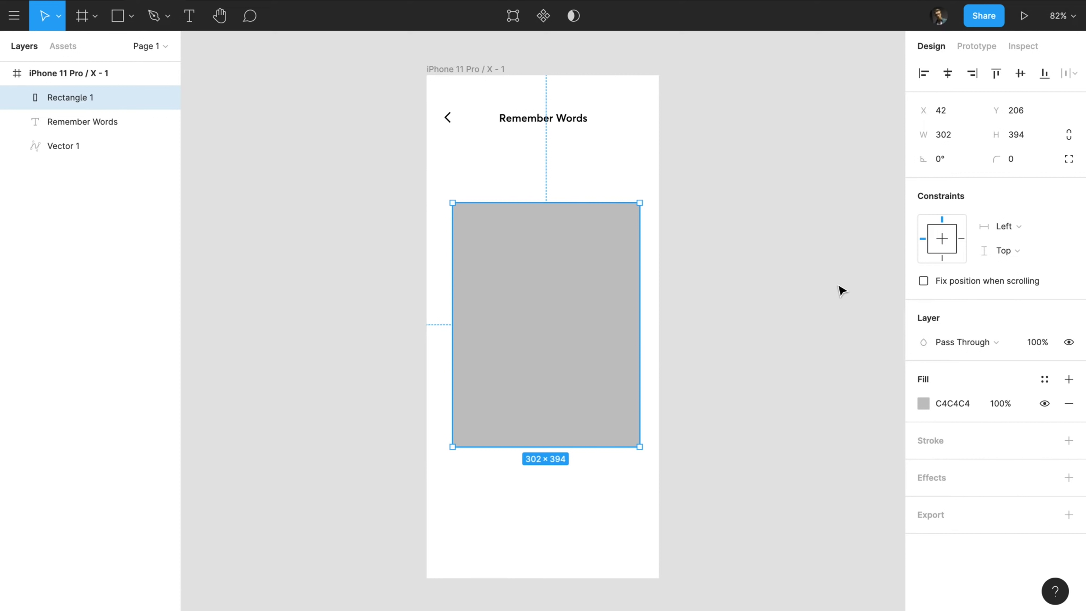
left_click(948, 74)
Duplicate the title onto the upper part of the card, bring it in front of the rectangle and change its text to "Words"
left_click_drag(560, 122, 560, 254, "alt")
key("super+]")
double_click(563, 259)
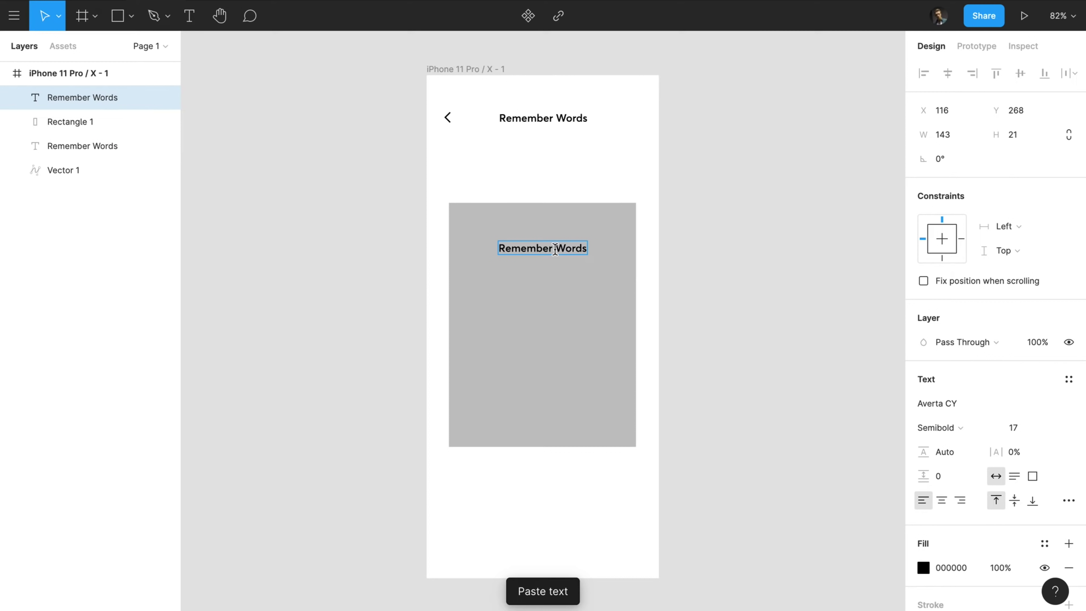
type("Words")
key("Escape")
Centre-align the card text, set its font size to 24 and replace its content with "Un sillón"
left_click(942, 500)
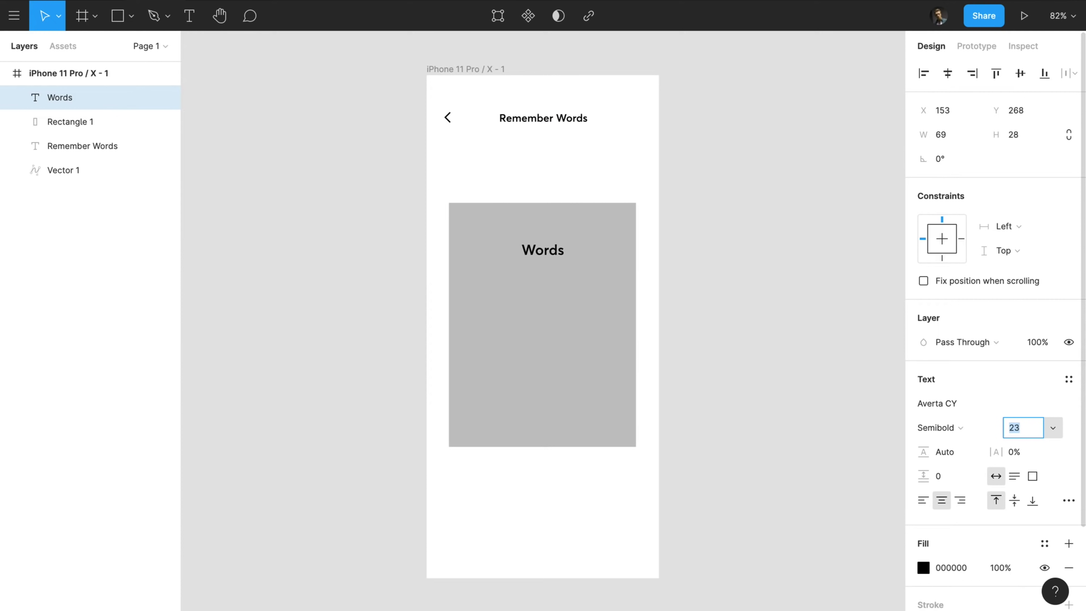
type("24")
key("Return")
key("Escape")
Duplicate the "Un sillón" text just below itself and change the copy to "see-yohn"
left_click(548, 250)
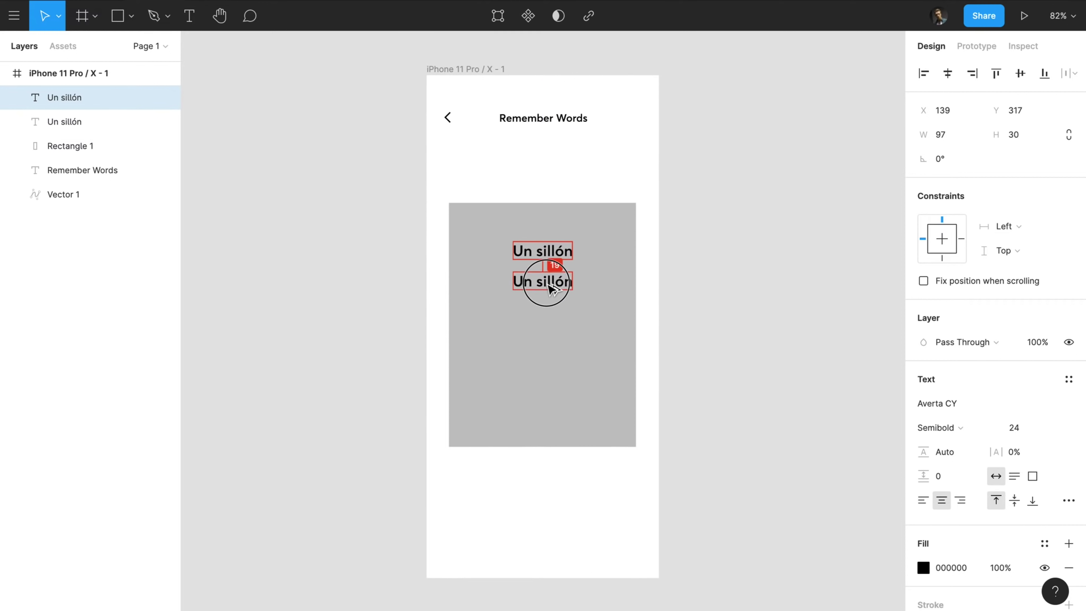
key("Escape")
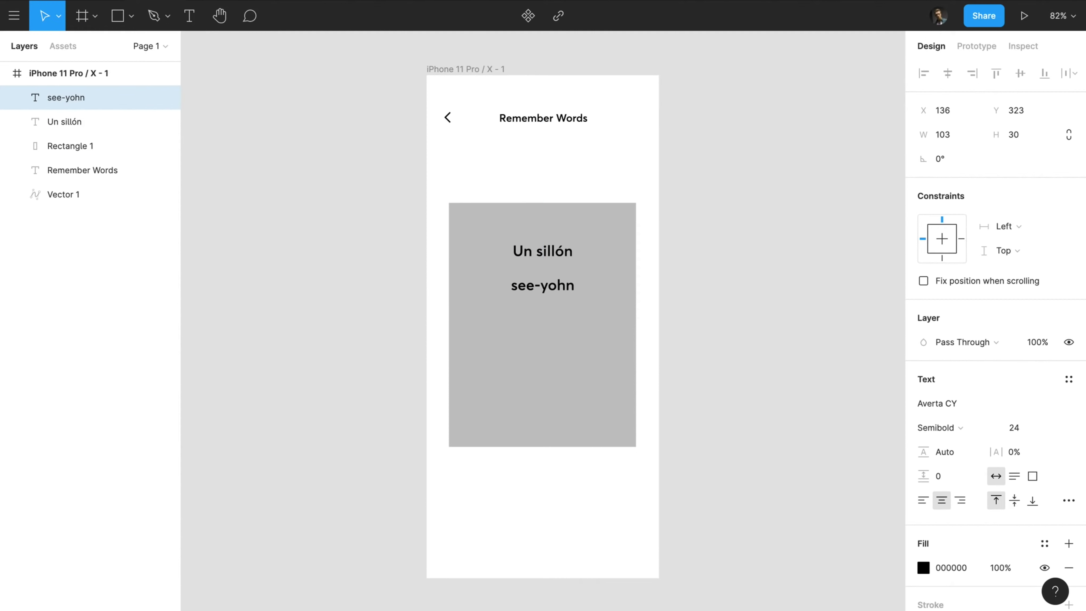
key("Escape")
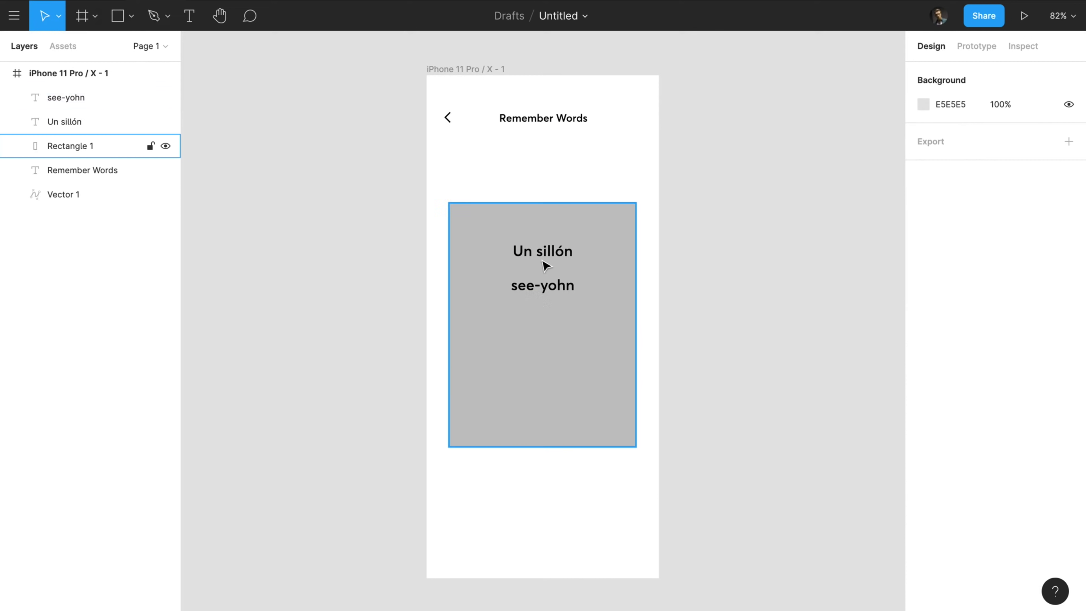
Draw a white square of about 28 × 28 to the left of "see-yohn" and recolour both card texts white
key("r")
left_click_drag(488, 276, 505, 294)
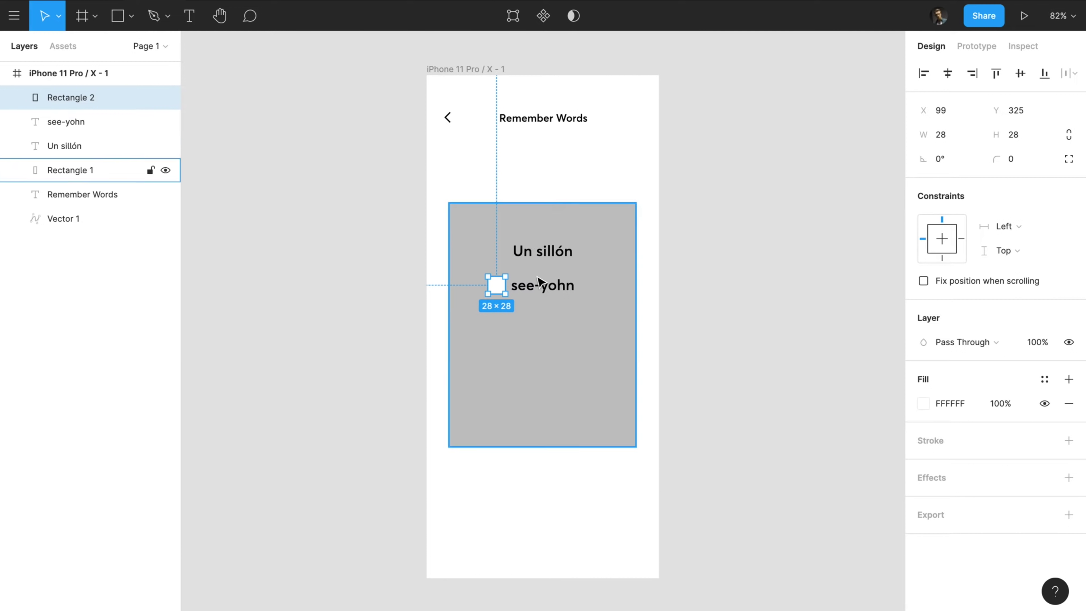
left_click(542, 284)
left_click(536, 250, "shift")
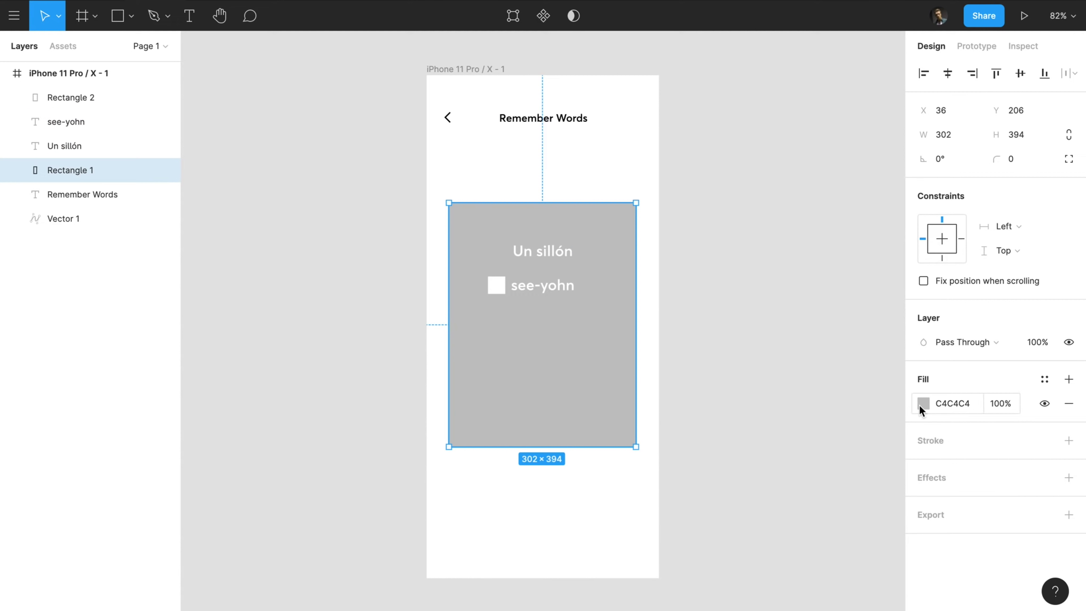
Fill the large card rectangle with black (000000) and set its corner radius to 40
left_click(922, 403)
left_click_drag(723, 299, 630, 450)
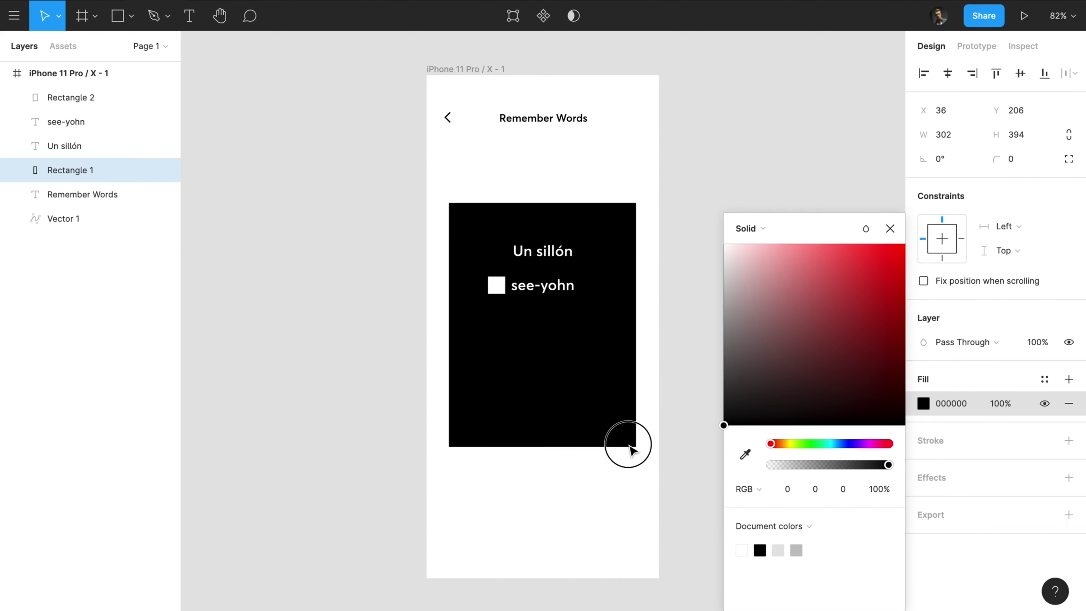
left_click(1024, 159)
type("40")
key("Return")
left_click(749, 323)
Set the small square's corner radius to 8 and shift it together with "see-yohn" into a centred row
left_click(497, 285)
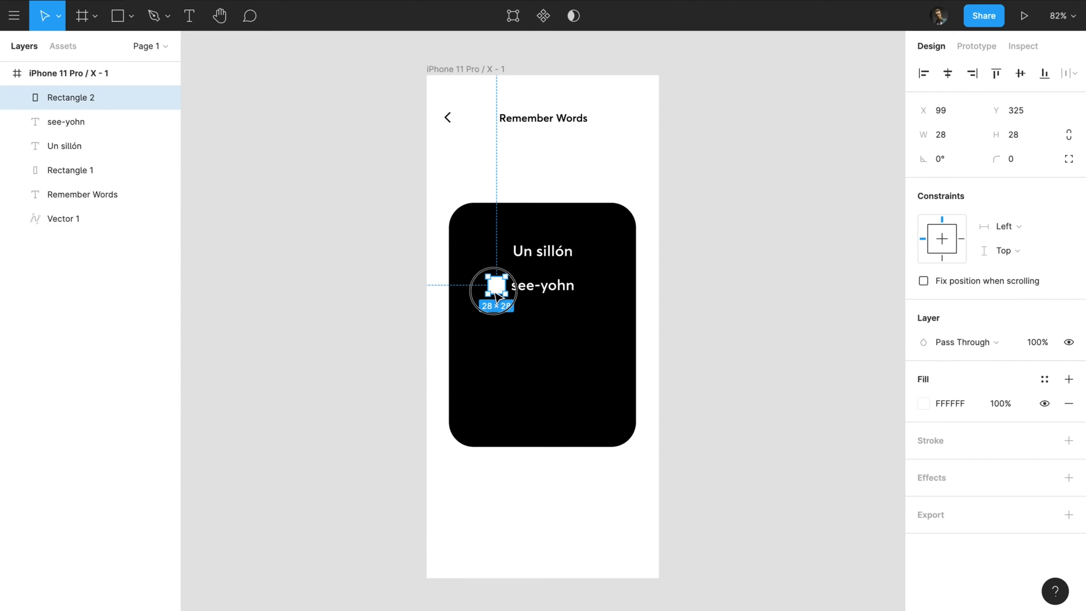
left_click(834, 221)
left_click(495, 290)
left_click(531, 287, "shift")
left_click_drag(531, 286, 543, 287)
key("Escape")
Set the "see-yohn" text to size 17 and move it next to the small square
left_click(556, 292)
left_click(1016, 428)
type("17")
key("Return")
left_click_drag(548, 283, 543, 286)
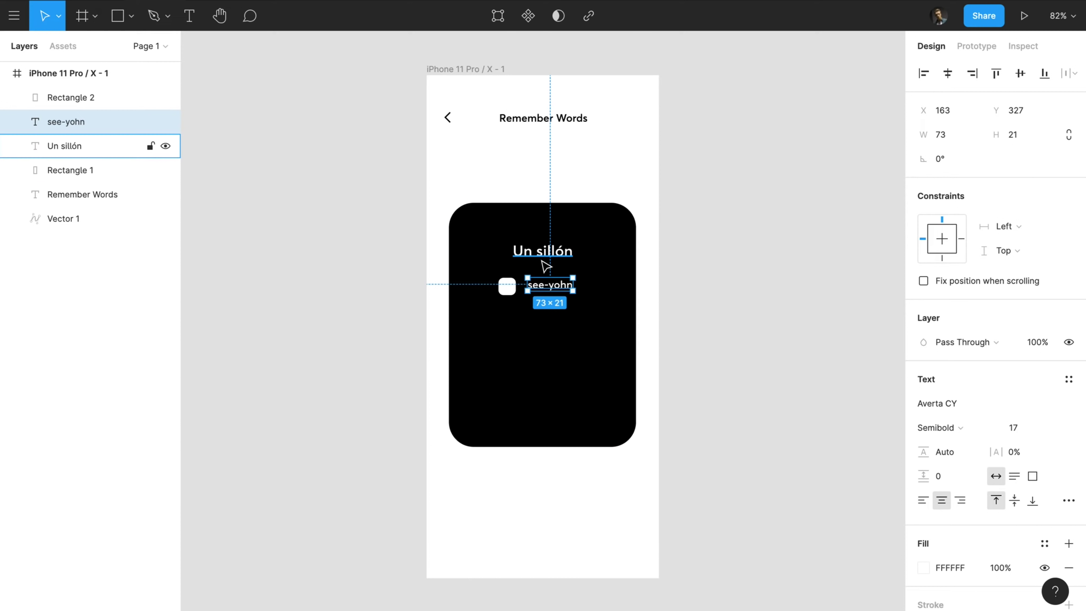
Resize the small square to 26 × 26, replace its fill with a white stroke of 2 and nudge it closer to "see-yohn"
left_click(541, 260)
left_click(513, 292)
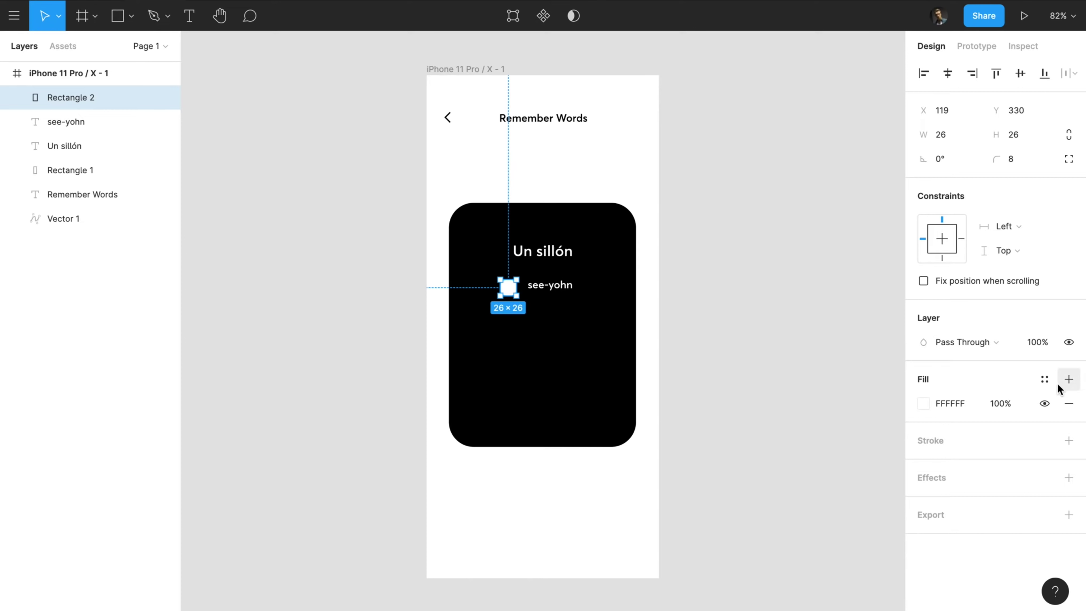
left_click(1069, 403)
left_click(1069, 420)
left_click(960, 465)
type("2")
left_click(924, 440)
key("Escape")
key("Right")
Move the outlined square, "see-yohn" and "Un sillón" down together towards the middle of the card
left_click(541, 283, "shift")
left_click(542, 256, "shift")
left_click_drag(543, 256, 539, 282)
left_click(527, 463)
Draw a 70 × 70 square centred on the card's lower edge and set its corner radius to 20
key("r")
mouse_move(525, 423)
left_mouse_down()
mouse_move(582, 465)
mouse_move(568, 468)
left_mouse_up()
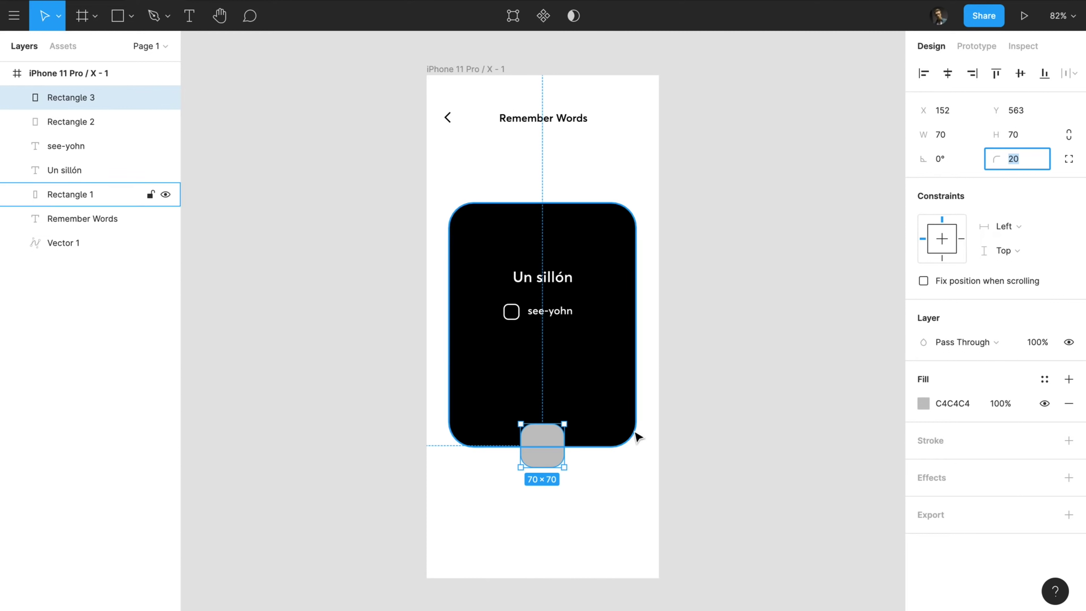
left_click(592, 488)
Draw a downward chevron with stroke 2 on the grey button, resize it to 16 × 8 and centre it there
left_click(545, 450)
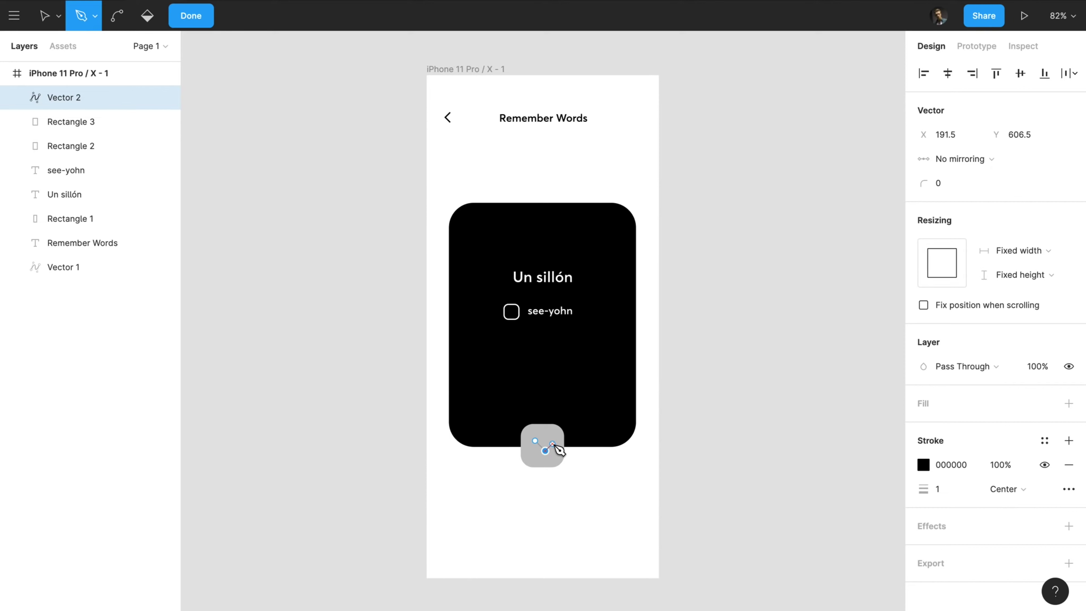
key("Escape")
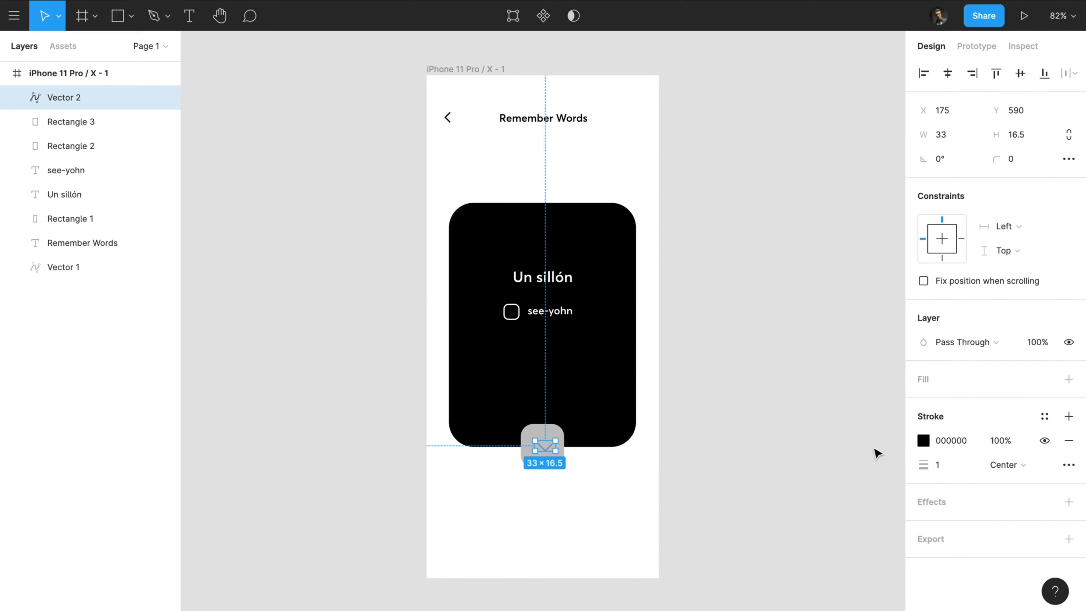
type("2")
left_click(587, 461)
left_click(543, 445)
left_click_drag(555, 439, 548, 447)
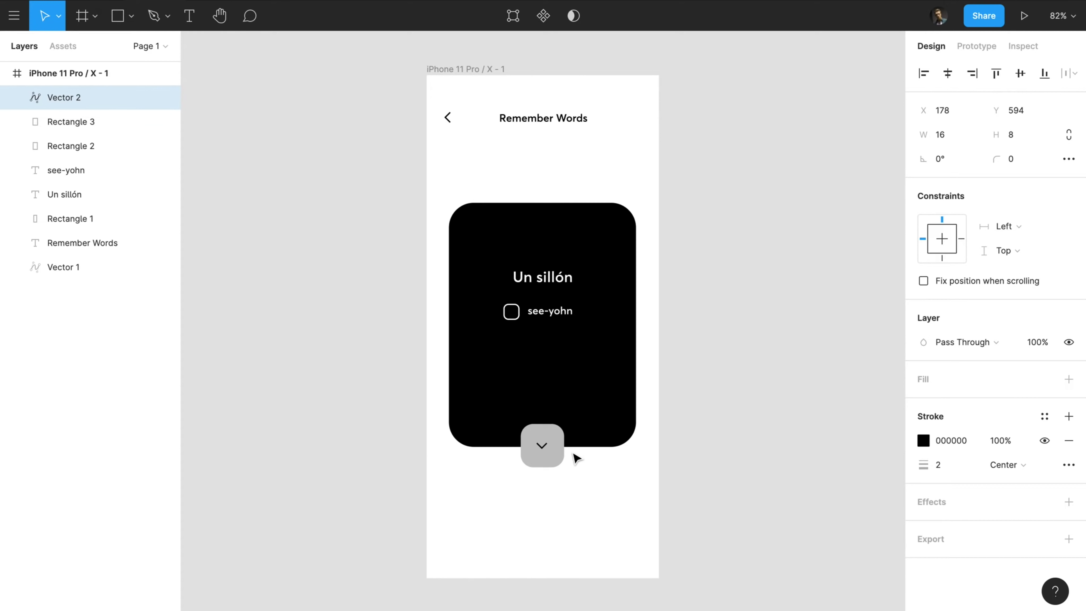
left_click(560, 465)
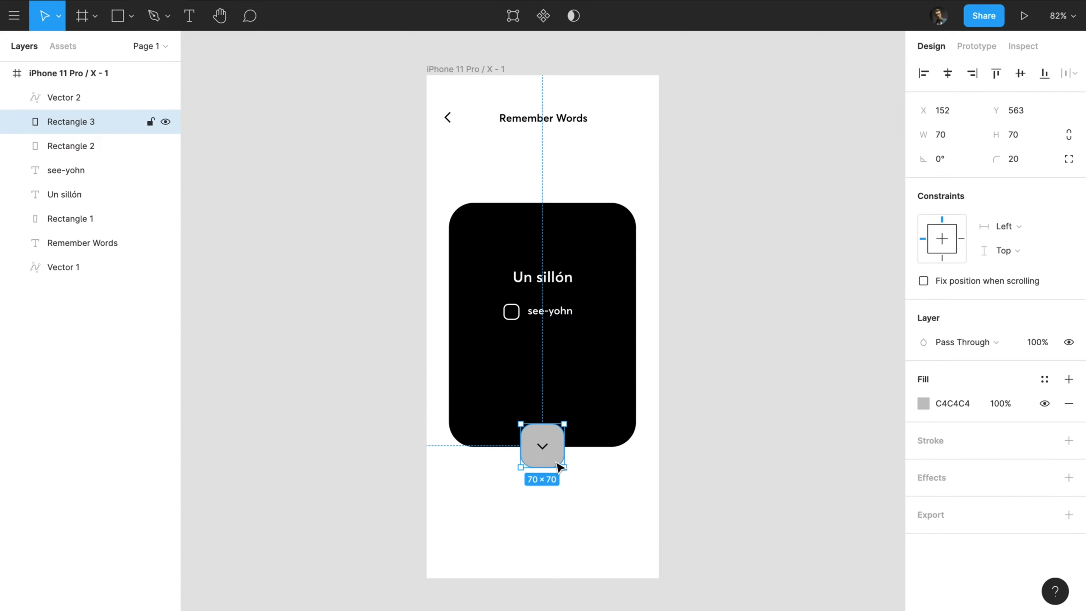
left_click(578, 486)
Duplicate the title below the card, change the copy to "1 / 10" and centre it horizontally in the frame
left_click_drag(545, 116, 544, 519)
key("Return")
type("1 / 10")
left_click(948, 73)
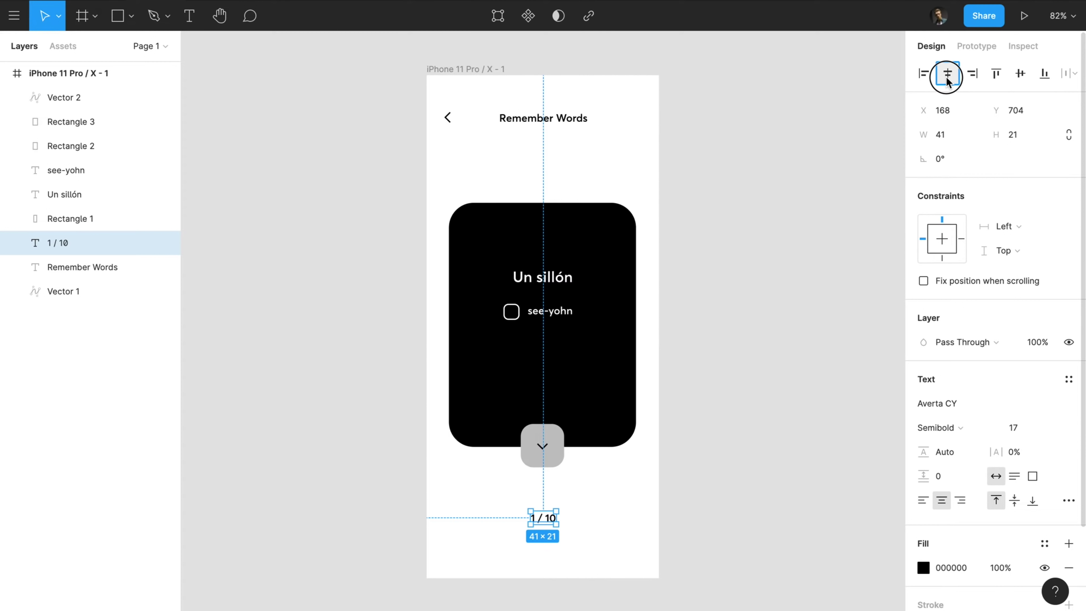
Duplicate the black card and place the copy to its right with a small gap, extending past the frame's edge
left_click(580, 255)
left_click_drag(579, 254, 642, 299)
key("shift+Right")
key("shift+Right")
key("shift+Right")
key("shift+Right")
key("shift+Right")
key("shift+Right")
key("shift+Right")
key("shift+Right")
key("shift+Right")
key("shift+Right")
key("shift+Left")
key("shift+Left")
key("shift+Right")
Duplicate the side card again and move the copy to the left of the main card, extending past the frame's left edge
key("ctrl+d")
left_click(924, 74)
left_click_drag(333, 364, 267, 367)
key("shift+Left")
key("shift+Left")
key("shift+Left")
key("shift+Left")
key("shift+Left")
key("shift+Left")
key("shift+Left")
key("shift+Left")
key("shift+Left")
key("shift+Left")
key("shift+Left")
key("shift+Left")
key("shift+Left")
key("shift+Left")
key("shift+Left")
key("shift+Left")
key("shift+Left")
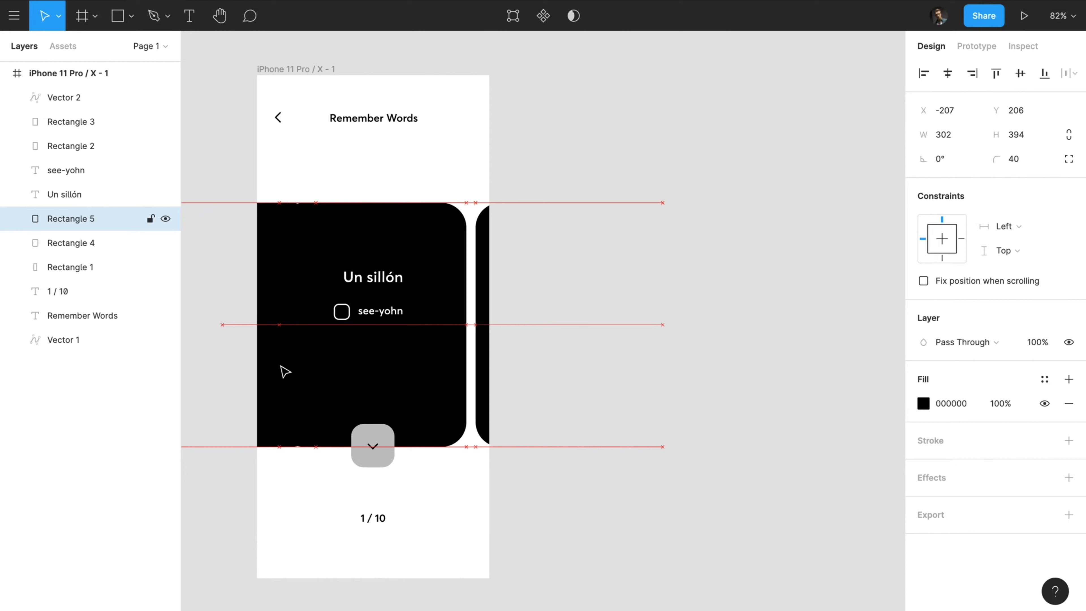
Nudge the middle card 4 px right and narrow it to a width of 295
scroll(281, 367, "left", 2)
left_click(414, 372)
key("alt")
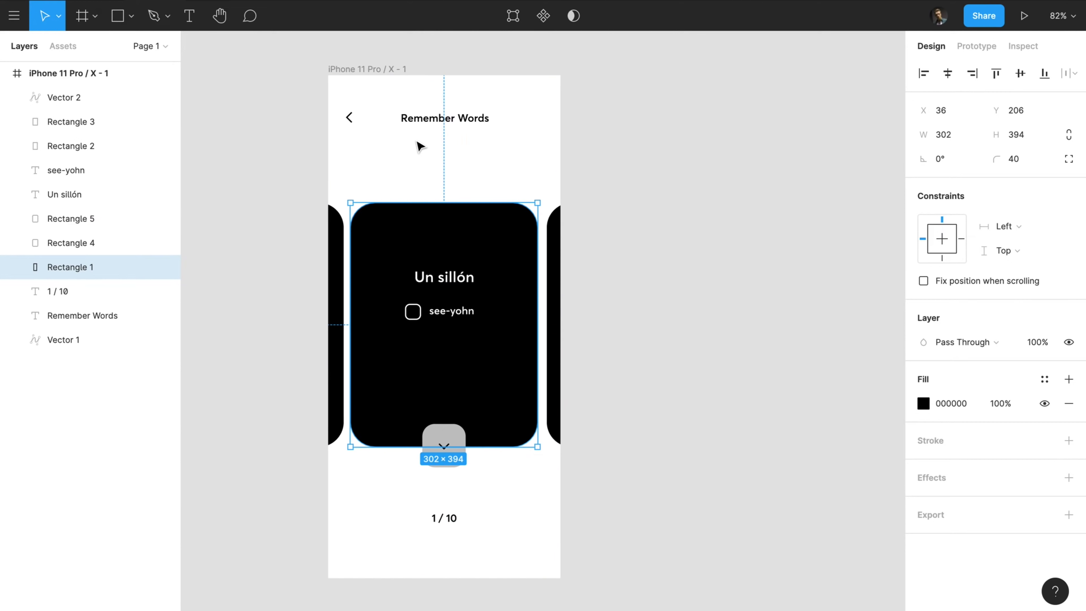
key("Right")
key("Right")
key("Right")
key("Right")
key("ctrl+Left")
key("ctrl+Left")
key("ctrl+Left")
key("ctrl+Left")
key("ctrl+Left")
key("ctrl+Left")
key("ctrl+Left")
Nudge the left card 5 px left so the gap to the middle card is 20, and set its opacity to 10%
left_click(342, 264)
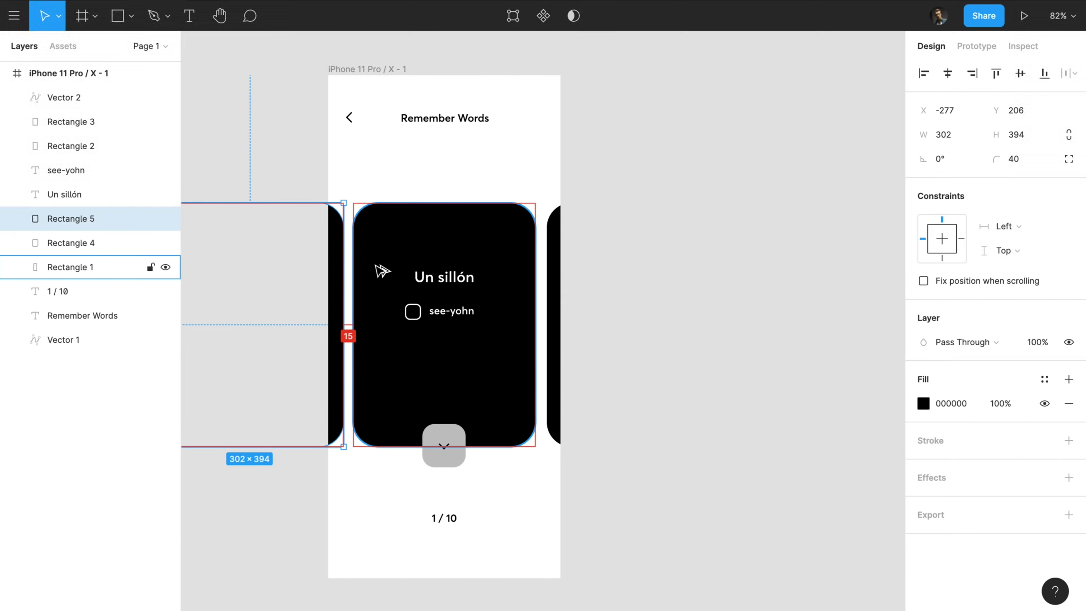
key("Left")
key("Left")
key("Left")
key("Left")
key("Left")
key("1")
Set the width of both side cards to 295
left_click(552, 251)
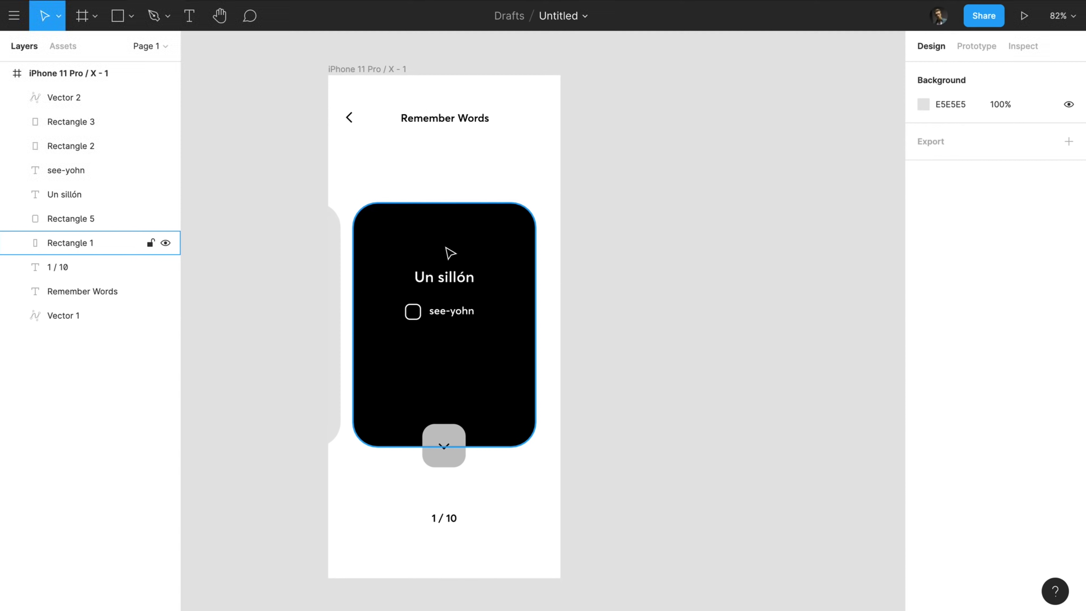
left_click(383, 240)
left_click(340, 242)
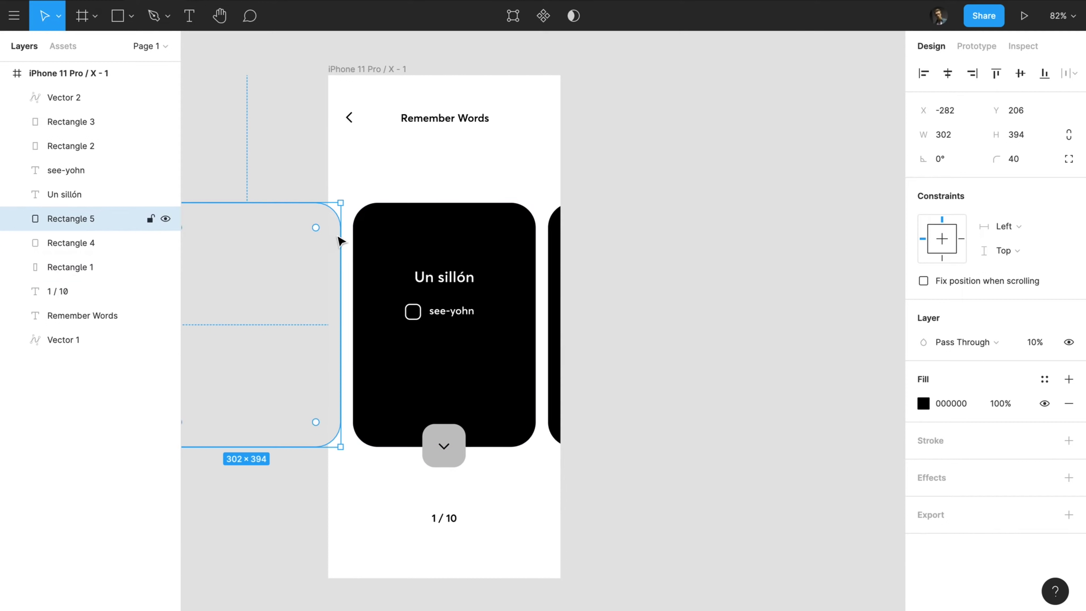
left_click(553, 236, "shift")
left_click(947, 140)
type("295")
key("Return")
Set the right side card's opacity to 10%
left_click(592, 237)
left_click(555, 251)
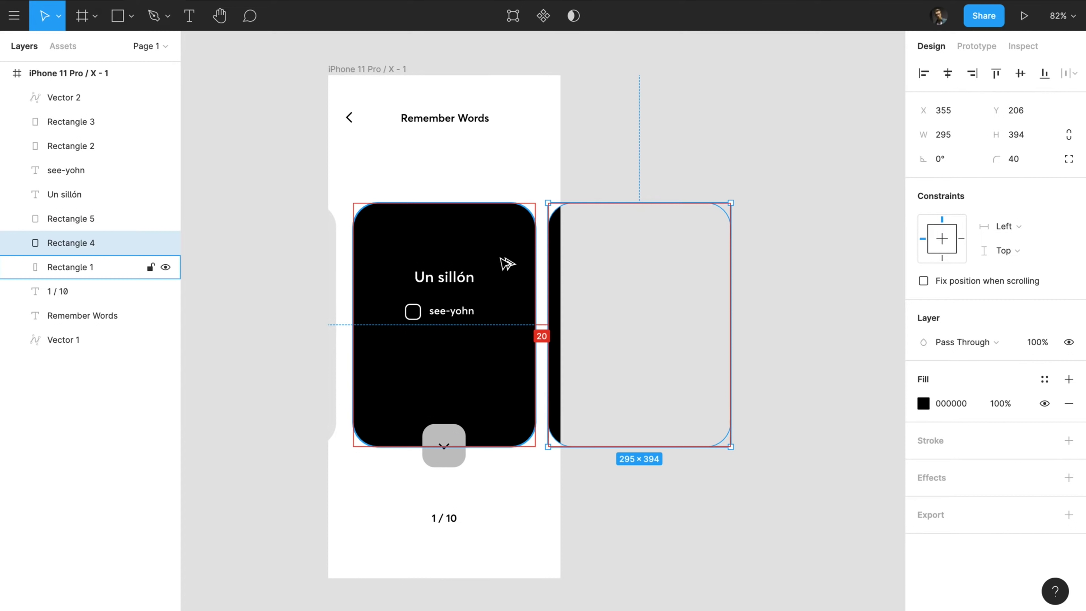
key("1")
left_click(532, 175)
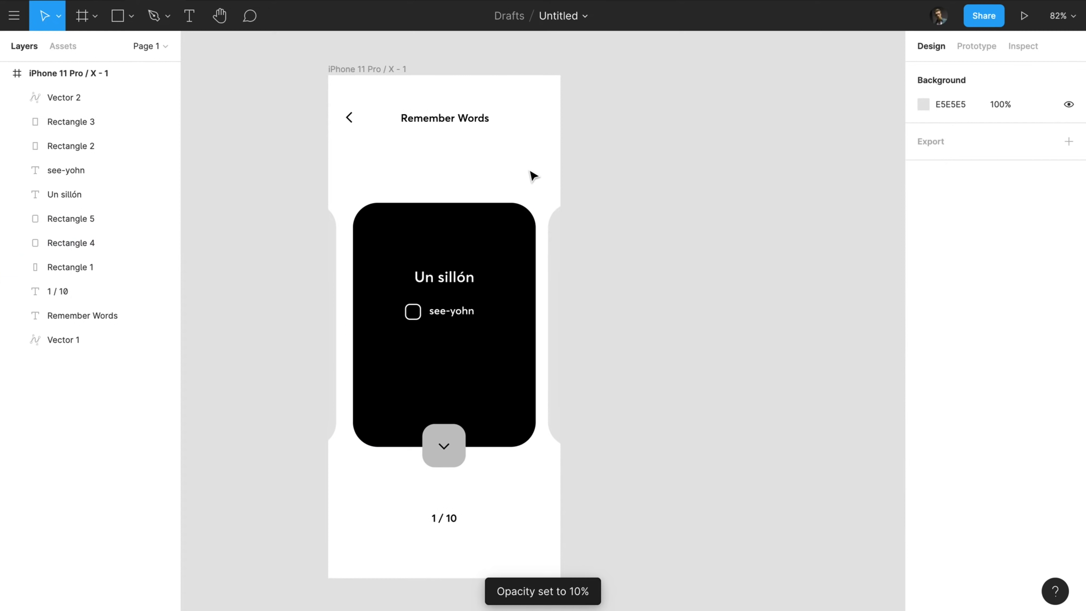
Shorten the word card and both side cards to a height of 325 and move the expand button up to the card's bottom edge
left_click(552, 406)
left_click(502, 407, "shift")
left_click(317, 406, "shift")
left_click_drag(401, 446, 411, 404)
left_click_drag(395, 429, 458, 467)
left_click_drag(452, 457, 452, 416)
left_click(452, 518)
left_click(449, 475)
Duplicate the whole phone screen beside the original as a second screen
scroll(383, 75, "right", 2)
left_click_drag(321, 72, 607, 74)
left_click(821, 233)
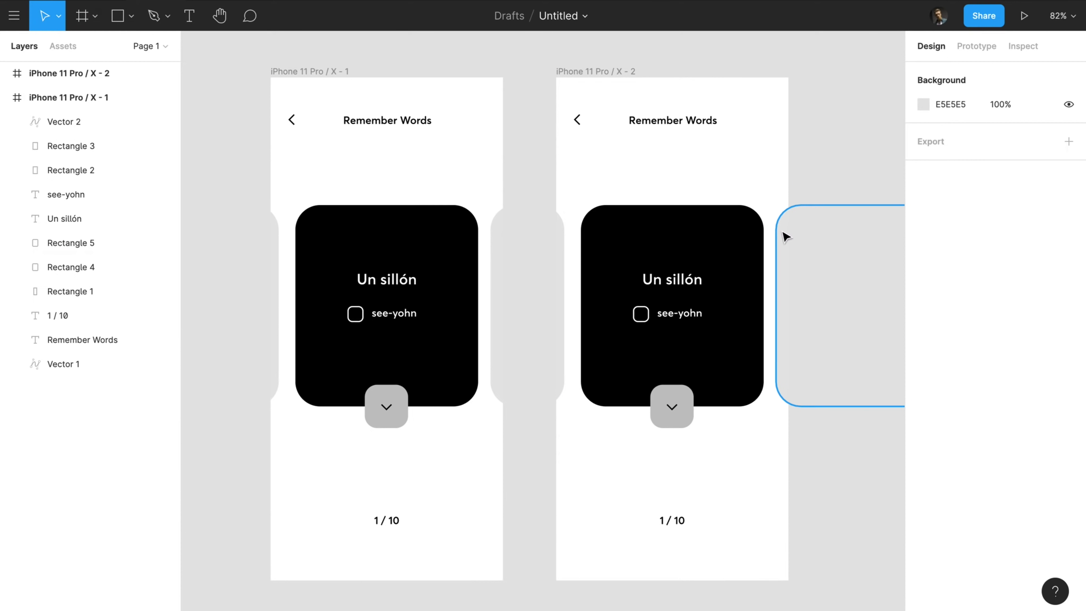
On the second screen, move the word card with its text and expand button up, and flip the chevron to point upward
left_click_drag(624, 190, 721, 296)
left_click(675, 408)
left_click_drag(678, 411, 680, 364)
left_click(642, 433)
Duplicate the second screen's word card below it at Y 514 and reduce the copy's height to 158
left_click(693, 163)
key("ctrl+d")
left_click_drag(703, 182, 698, 388)
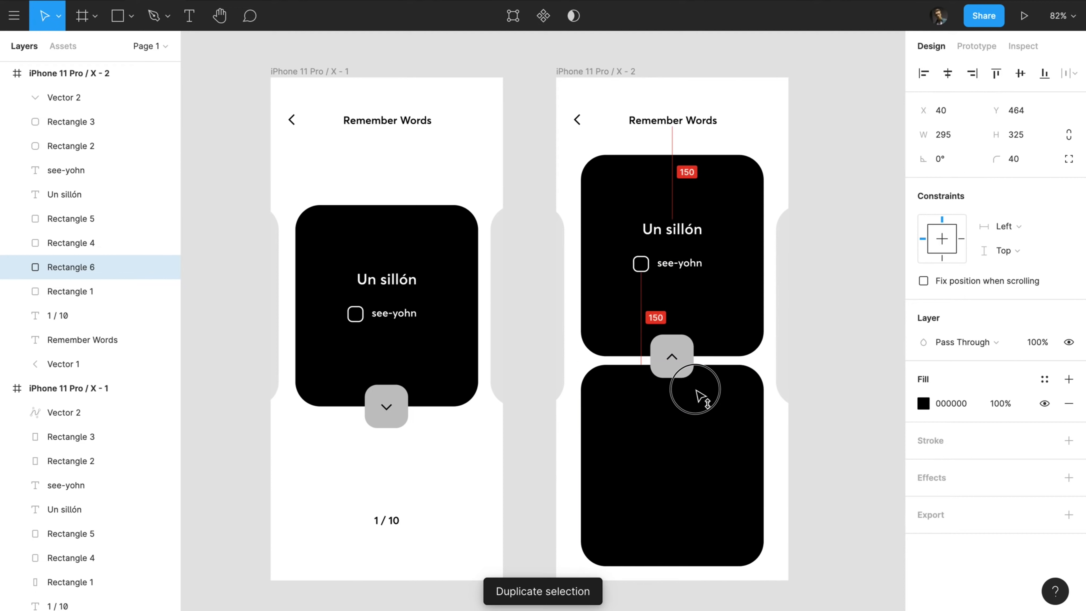
left_click_drag(677, 566, 691, 454)
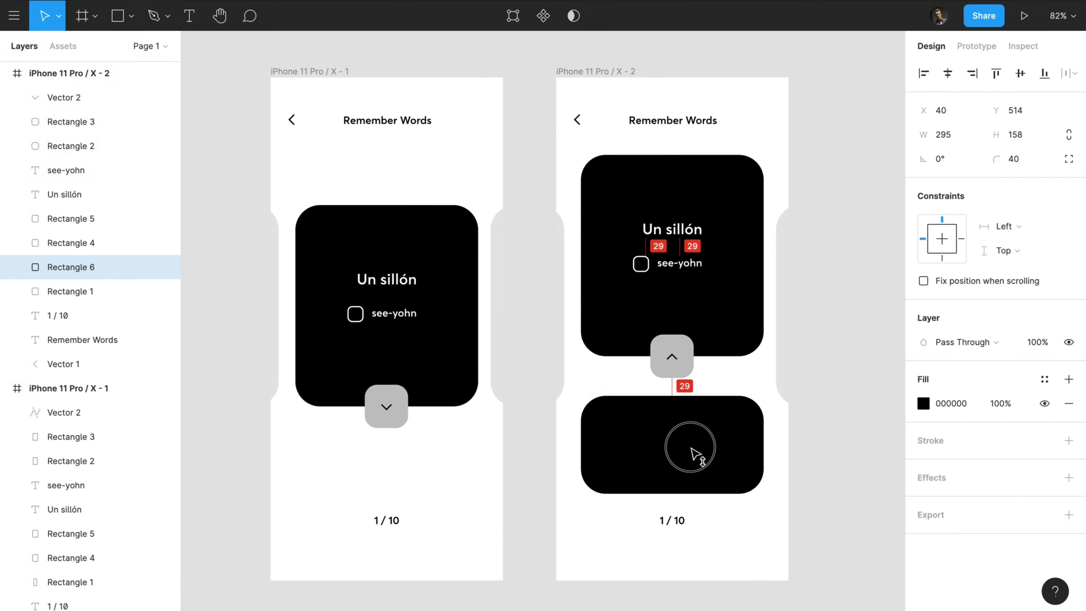
Move the progress counters of both screens down together to Y 736
left_click(686, 520)
left_click(386, 520, "shift")
left_click_drag(515, 516, 515, 535)
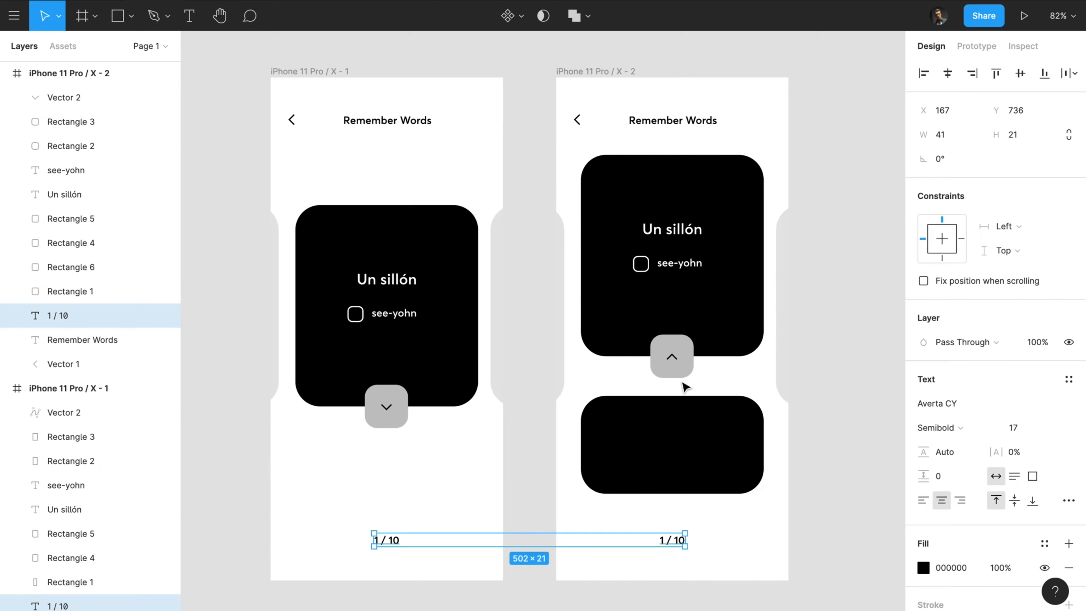
Duplicate the "Un sillón" and "see-yohn" texts and place the copies on the lower card
left_click(684, 262)
left_click(685, 232, "shift")
key("ctrl+d")
left_click_drag(684, 231, 684, 433)
left_click(721, 519)
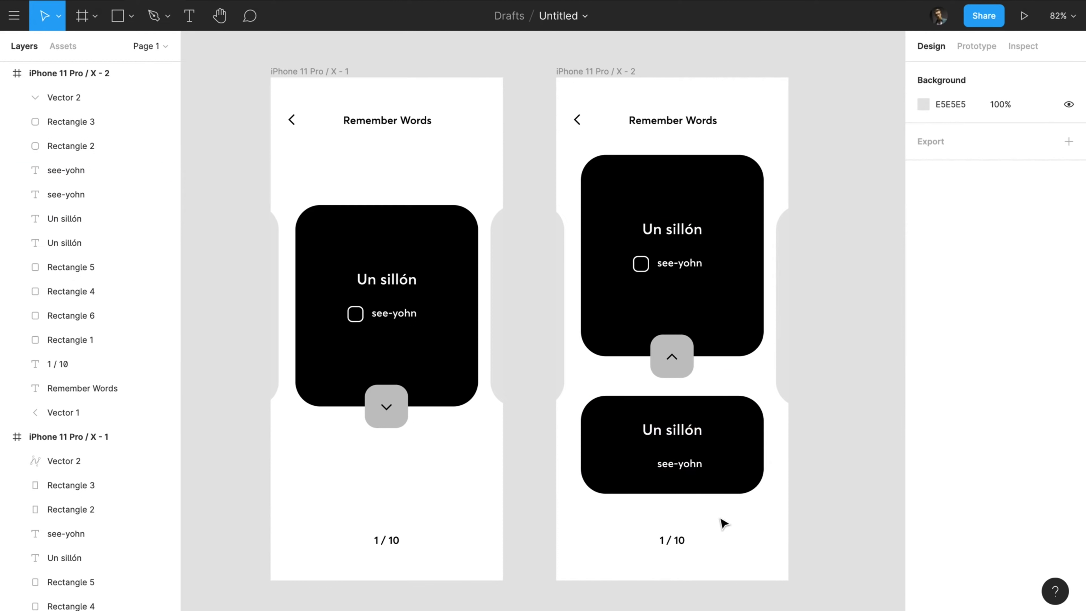
Change the copied texts to "An armchair" and "Mi papá compró un sillón y una mesa de centro para la sala.", centred on the lower card
double_click(684, 431)
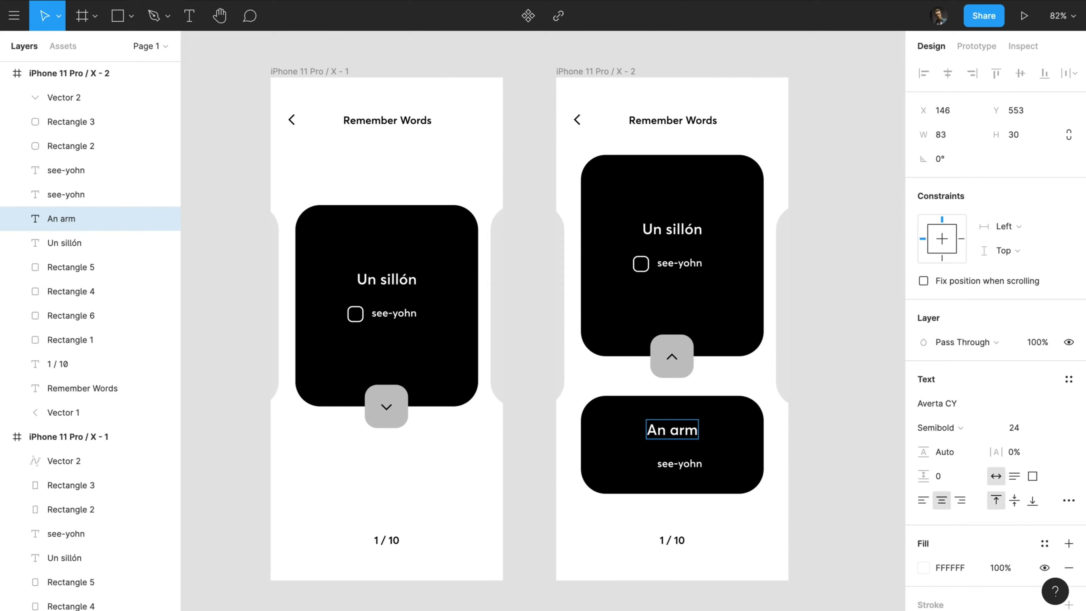
double_click(693, 465)
left_click_drag(801, 463, 695, 466)
left_click(689, 430, "shift")
left_click(742, 421, "shift")
left_click(948, 74)
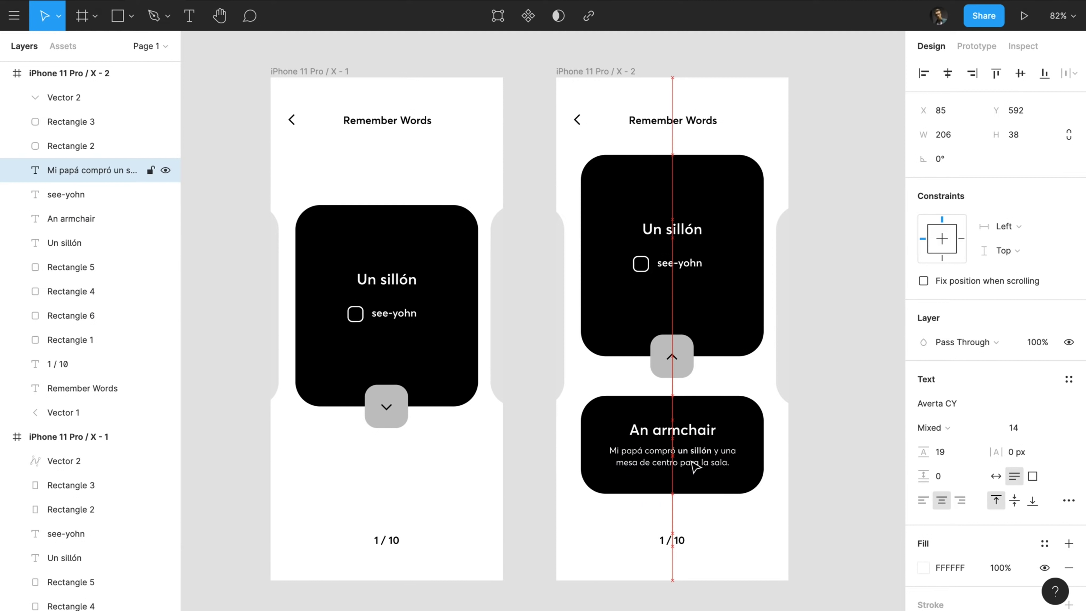
Make the lower card taller and set its example sentence to font size 16 at Y 600
left_click(619, 424)
key("shift+super+Down")
key("shift+super+Down")
left_click(680, 467)
left_click(1018, 429)
key("Up")
key("Up")
left_click_drag(694, 470, 694, 472)
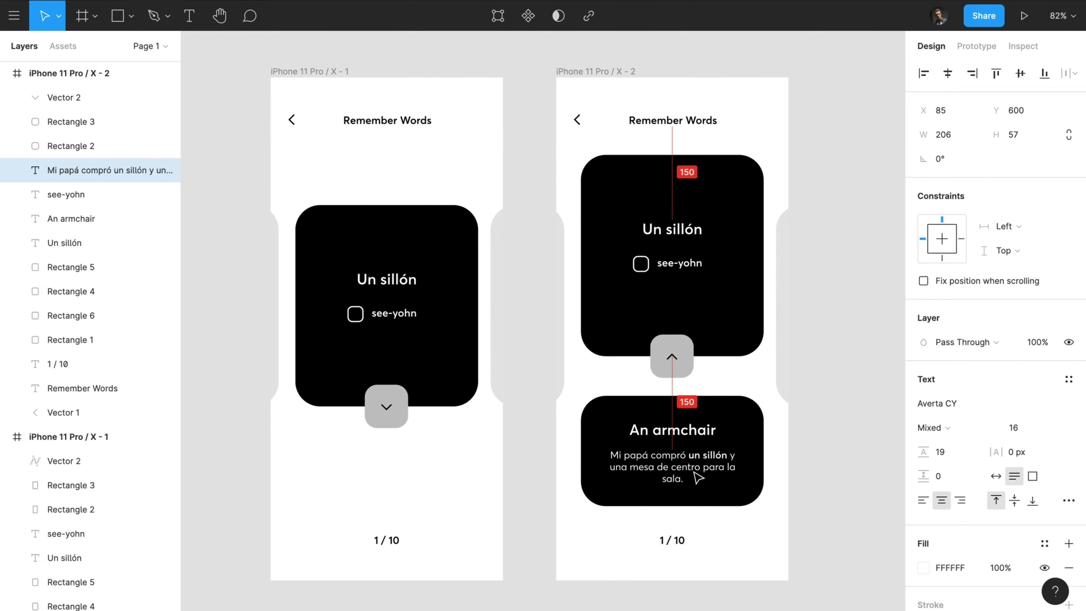
left_click(740, 415)
key("shift+super+Down")
Shorten the second screen's upper card to a height of 265 and place it at Y 145
left_click(718, 169)
key("shift+super+Up")
key("shift+super+Up")
key("shift+super+Up")
key("shift+super+Up")
key("shift+Down")
key("shift+Down")
key("shift+super+Up")
key("shift+super+Up")
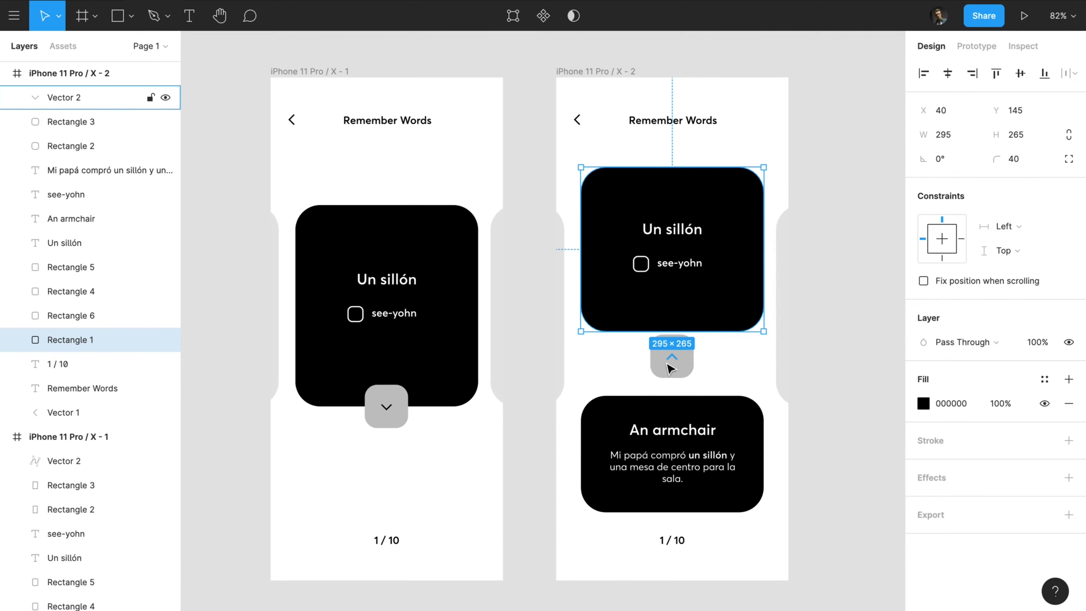
Move the expand button up to the upper card's bottom edge and bring the lower card with its texts closer
left_click(669, 361)
left_click(673, 365, "shift")
left_click_drag(674, 360, 675, 335)
left_click_drag(577, 358, 688, 459)
left_click_drag(688, 457, 688, 434)
left_click_drag(584, 153, 718, 466)
left_click(794, 506)
Reduce the upper card's height to 245 and nudge it slightly down with its texts and expand button
left_click(757, 300)
key("shift+super+Up")
key("shift+super+Up")
key("ctrl+z")
key("ctrl+z")
key("ctrl+z")
key("ctrl+z")
key("ctrl+z")
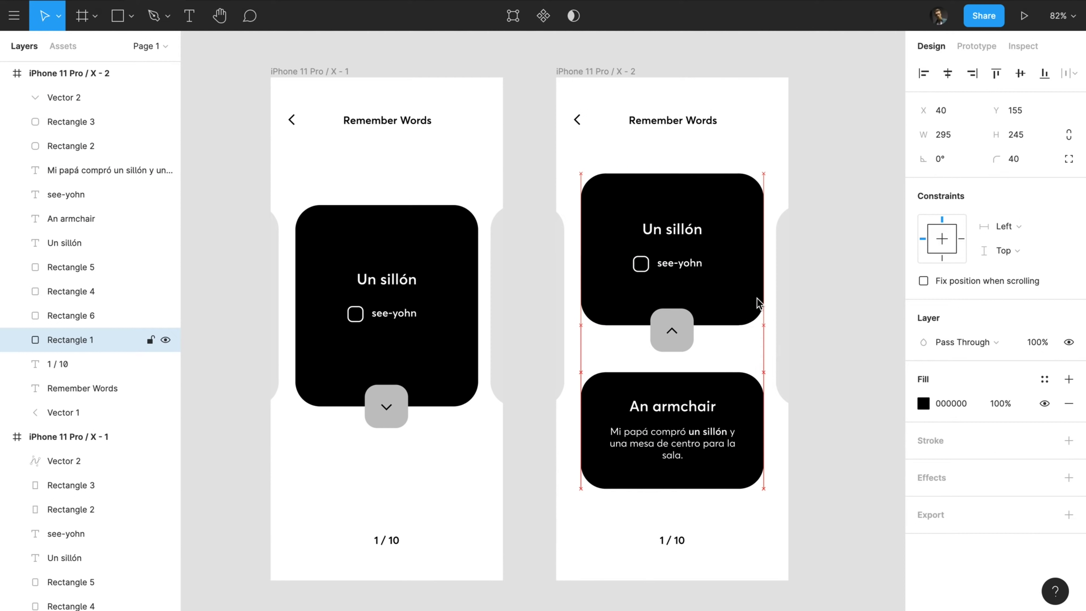
left_click(681, 340)
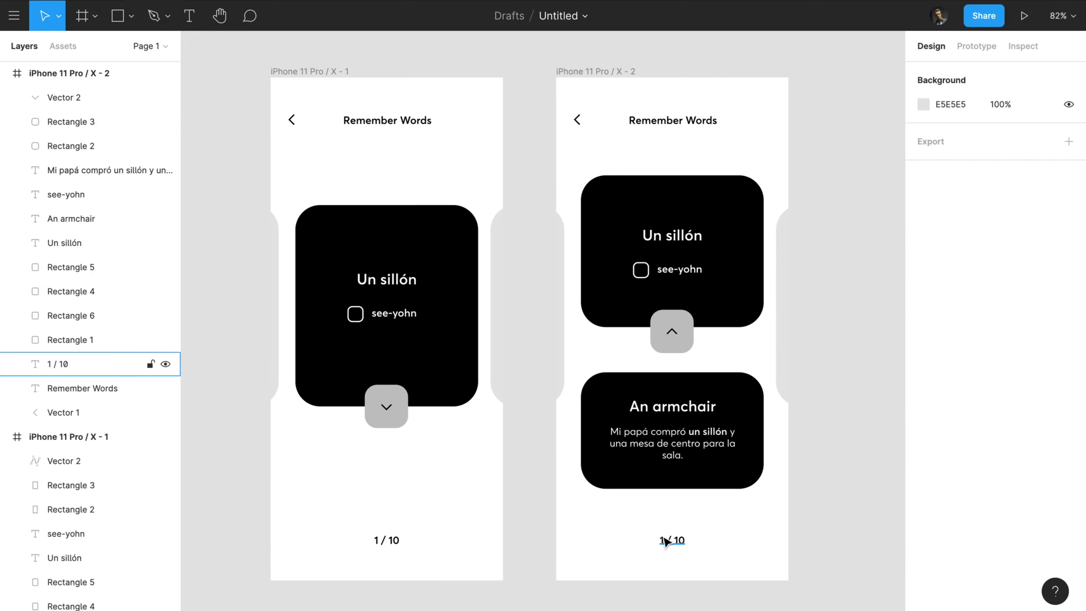
Change the progress counter on both screens to "4 / 10"
double_click(664, 540)
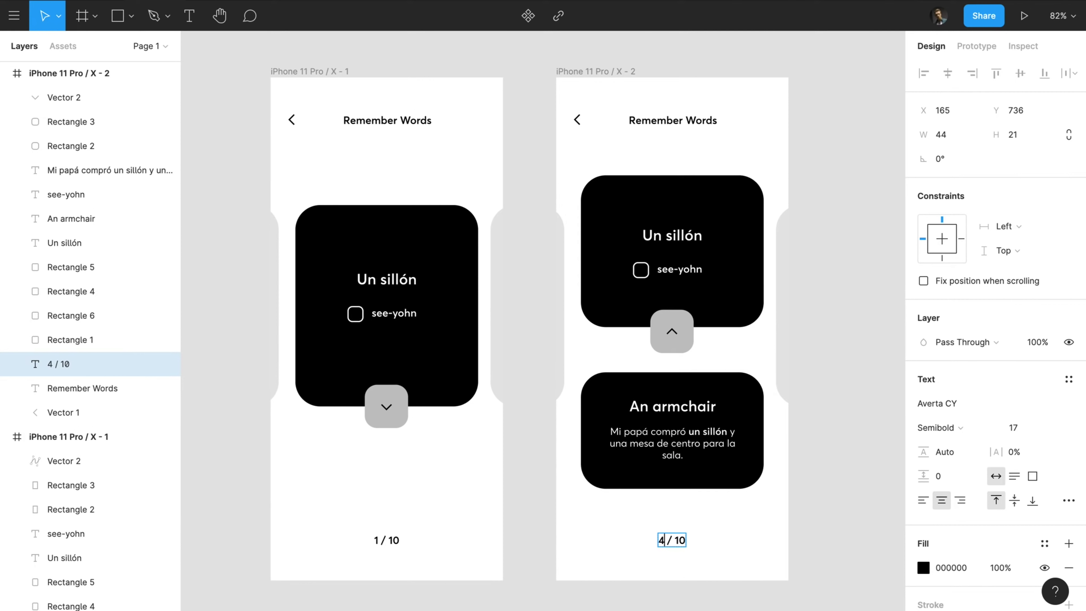
key("ctrl+z")
left_click(383, 492)
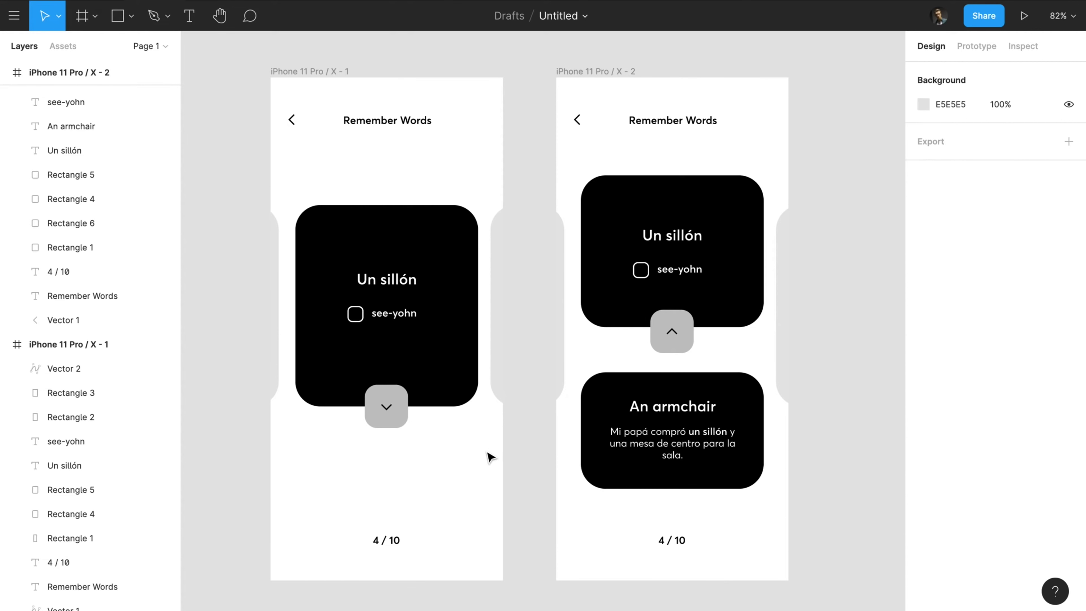
Fill the word cards on both screens and the lower translation card with the dark blue 3734A8
left_click(464, 373)
left_click(594, 313, "shift")
left_click(608, 398, "shift")
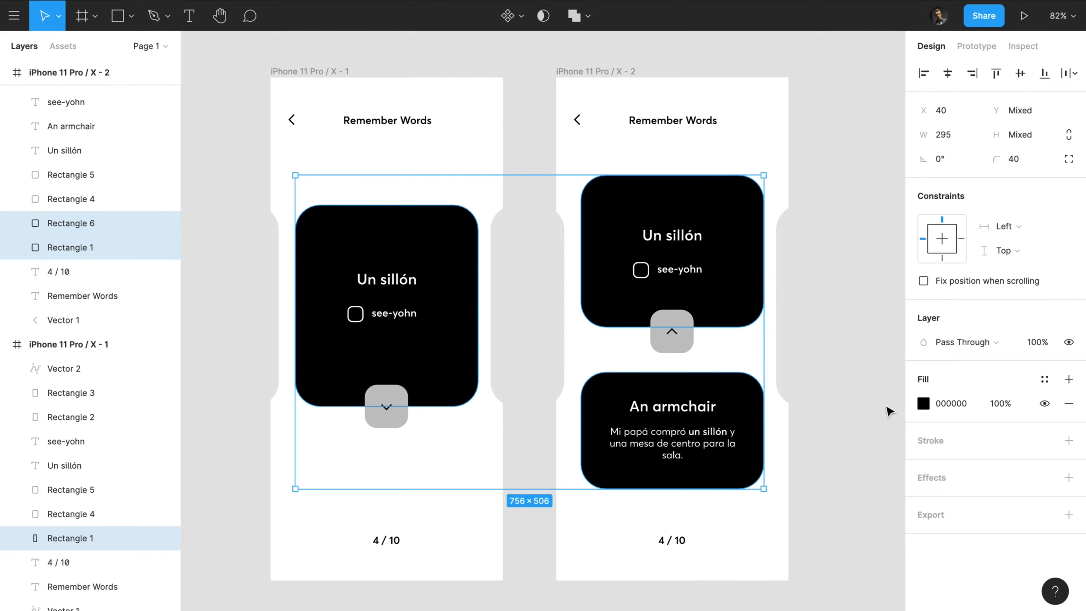
left_click(924, 404)
left_click(849, 444)
left_click(858, 328)
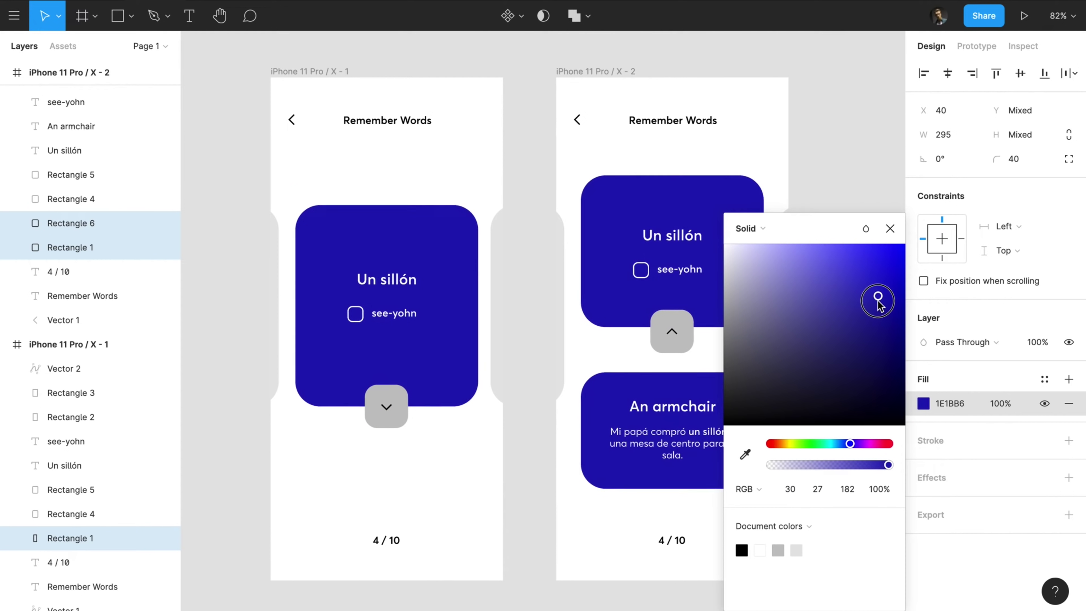
left_click_drag(879, 300, 851, 312)
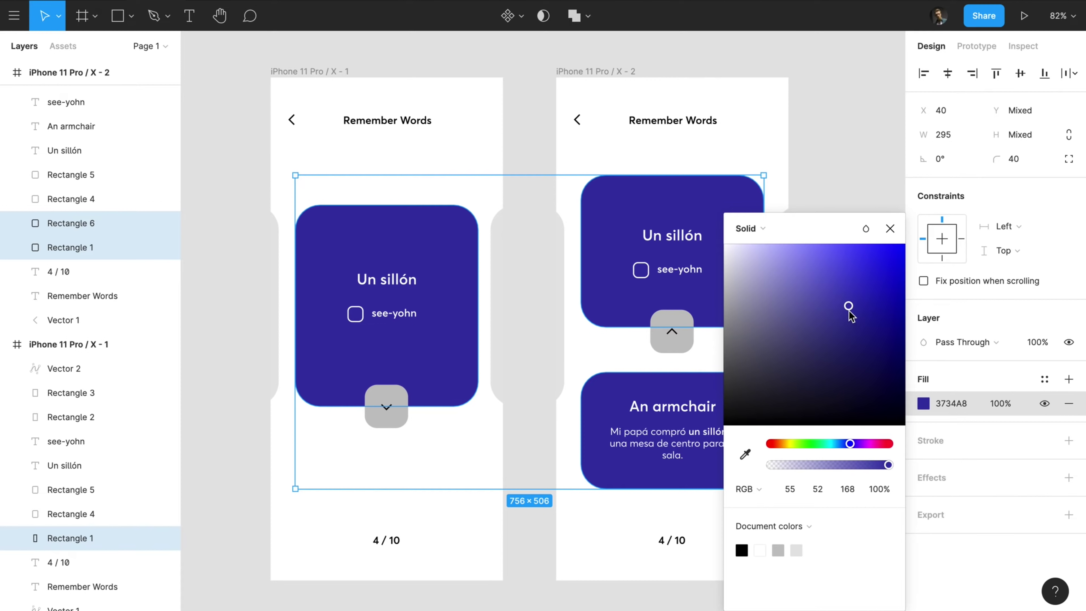
key("Escape")
Fill the right side cards of both screens with the blue sampled from the word card
left_click(783, 300)
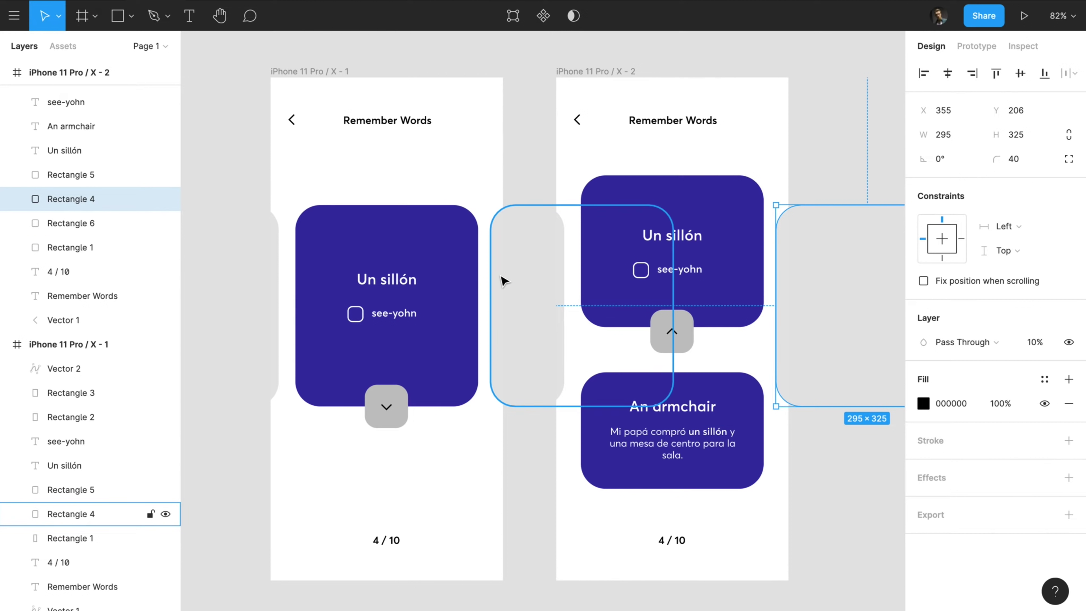
left_click(500, 276, "shift")
key("i")
left_click(633, 192)
left_click(740, 138)
Fill the left side cards of both screens with the sampled card colour and shift its hue to red
left_click(563, 255)
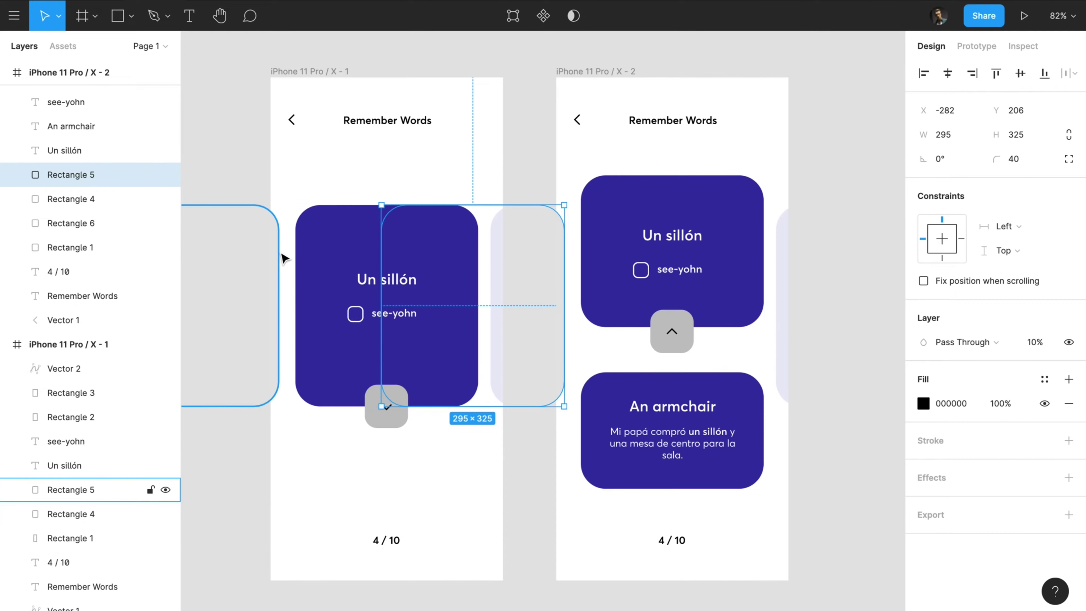
left_click(276, 258, "shift")
key("i")
left_click(749, 195)
left_click(923, 403)
left_click_drag(804, 445, 773, 444)
left_click(839, 488)
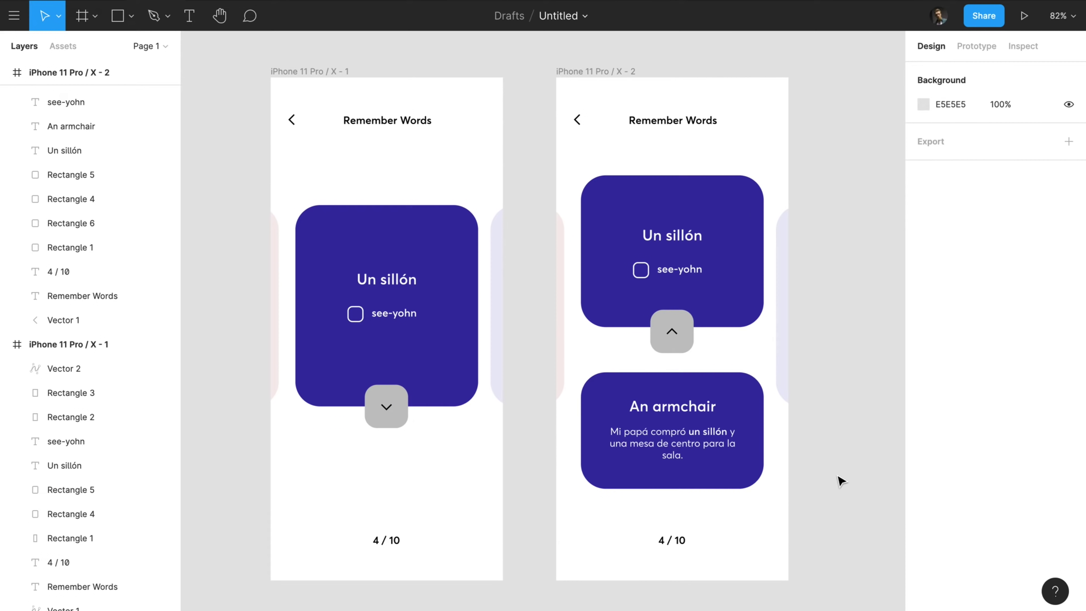
Fill the first screen's expand button with white (FFFFFF)
left_click(397, 416)
left_click(923, 404)
left_click_drag(766, 278, 595, 206)
left_click(890, 228)
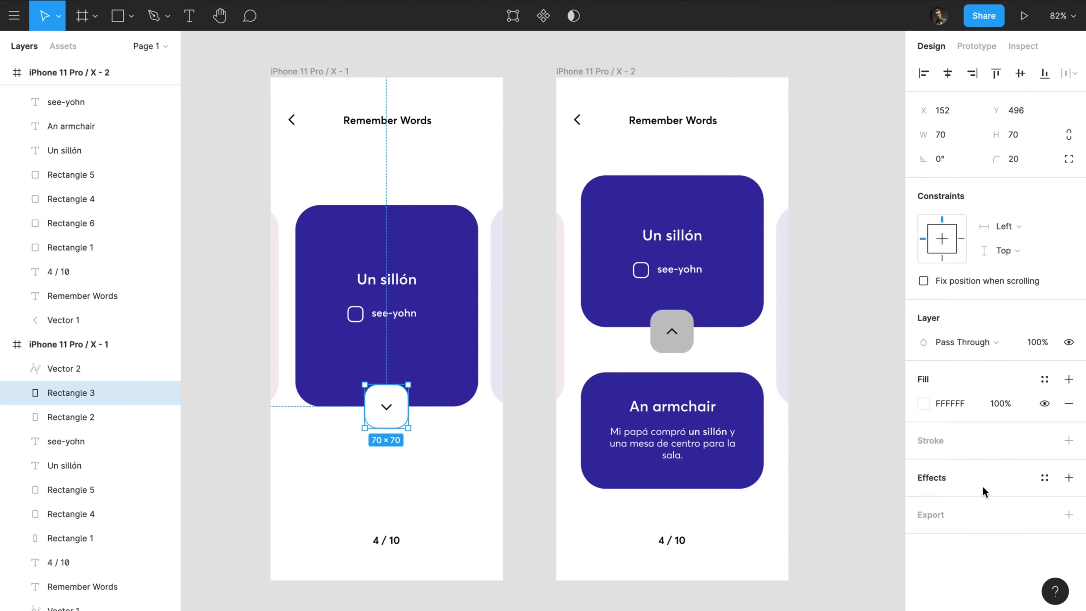
Add a black drop shadow with Y 7, blur 44 and 15% opacity to the expand button and match the second screen's button
left_click(1068, 478)
left_click(925, 502)
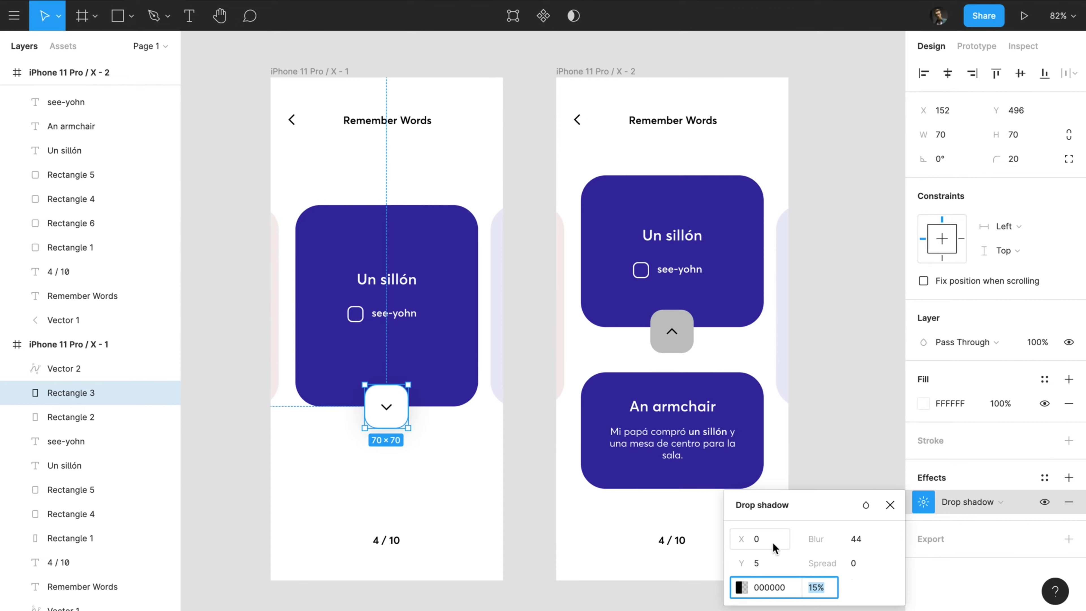
left_click(855, 563)
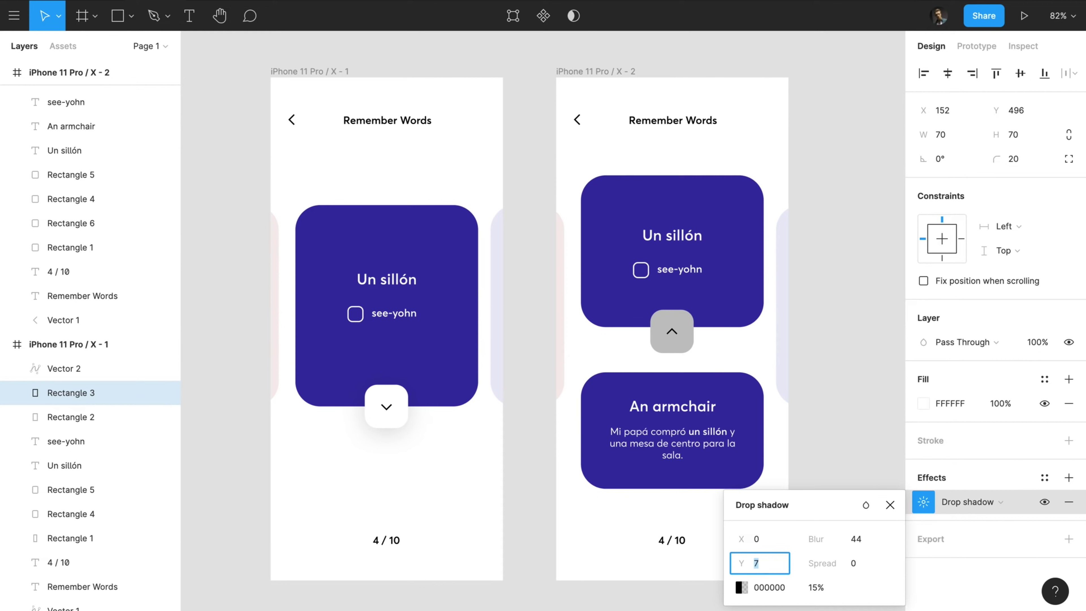
key("Escape")
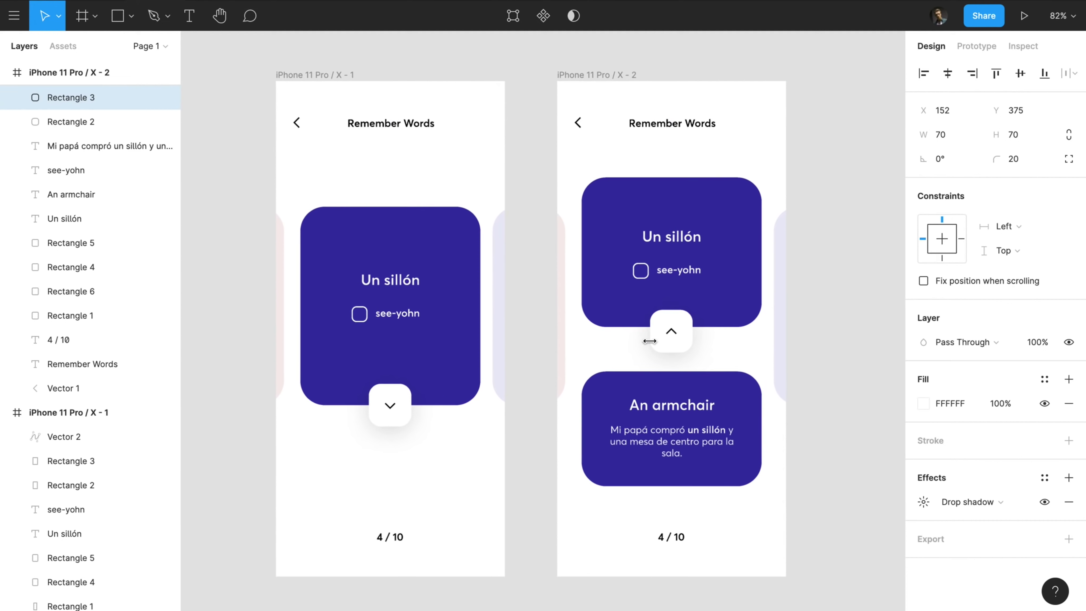
left_click(611, 363)
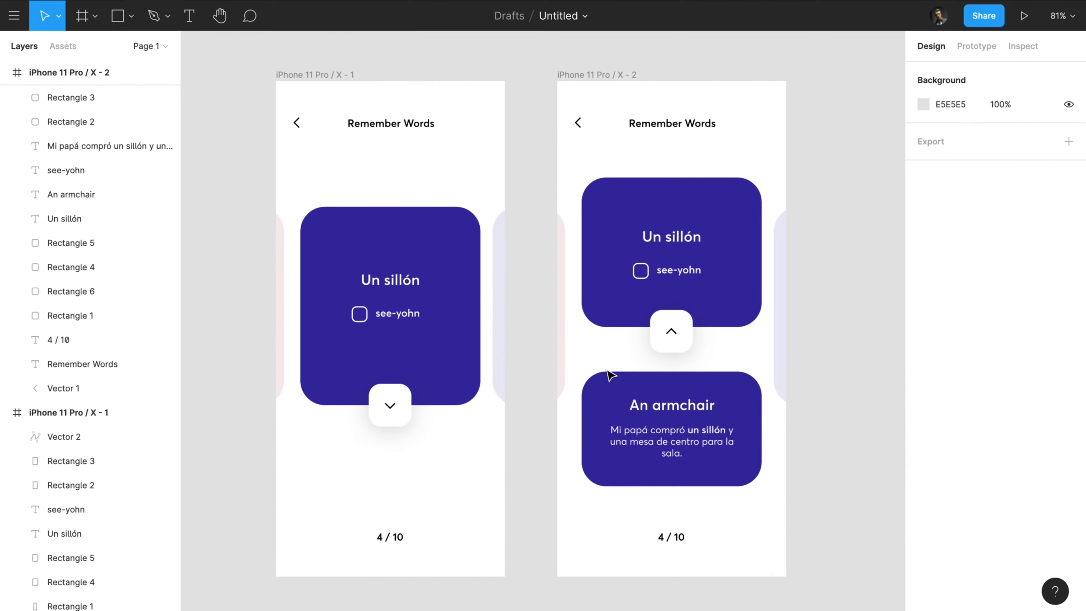
Set "Un sillón" to font size 34 on both screens and nudge both words up 10 px
left_click(671, 236)
left_click(1018, 428)
type("34")
key("Return")
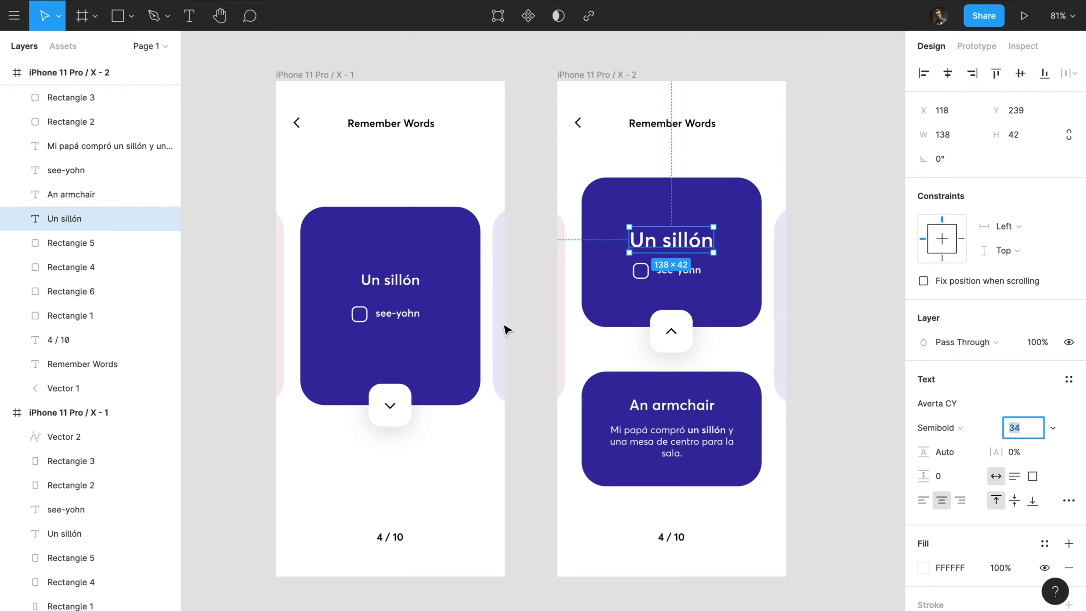
left_click(390, 280)
left_click(1020, 428)
type("34")
key("Return")
left_click(672, 240, "shift")
key("shift+Up")
Draw a 48 × 57 rectangle beside the second screen's "see-yohn" text, with its fill hidden and a centred white stroke
left_click_drag(326, 328, 443, 468)
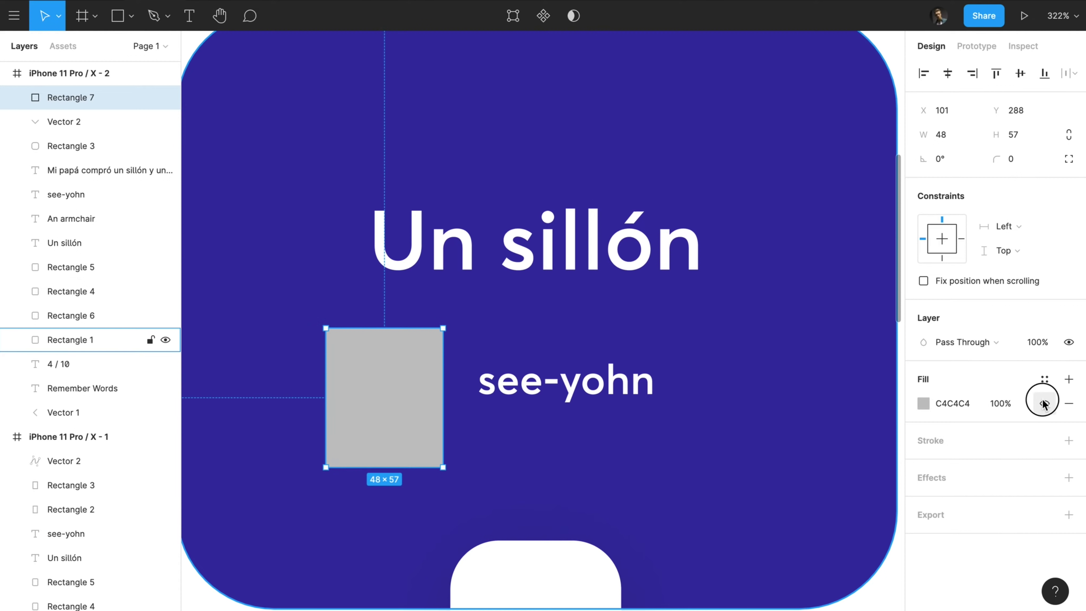
left_click(1044, 404)
left_click(1070, 441)
left_click(1007, 489)
left_click(997, 474)
left_click(923, 465)
left_click_drag(800, 331, 699, 231)
Set the rectangle's stroke thickness to 6
left_click(951, 488)
type("10")
key("Return")
type("6")
key("Return")
Add a midpoint to the rectangle's top edge and lower it together with the top-left corner to slope the outline
key("Return")
left_click(82, 16)
left_click(384, 328)
key("v")
left_click_drag(385, 328, 385, 364)
key("super+z")
left_click_drag(384, 330, 385, 378)
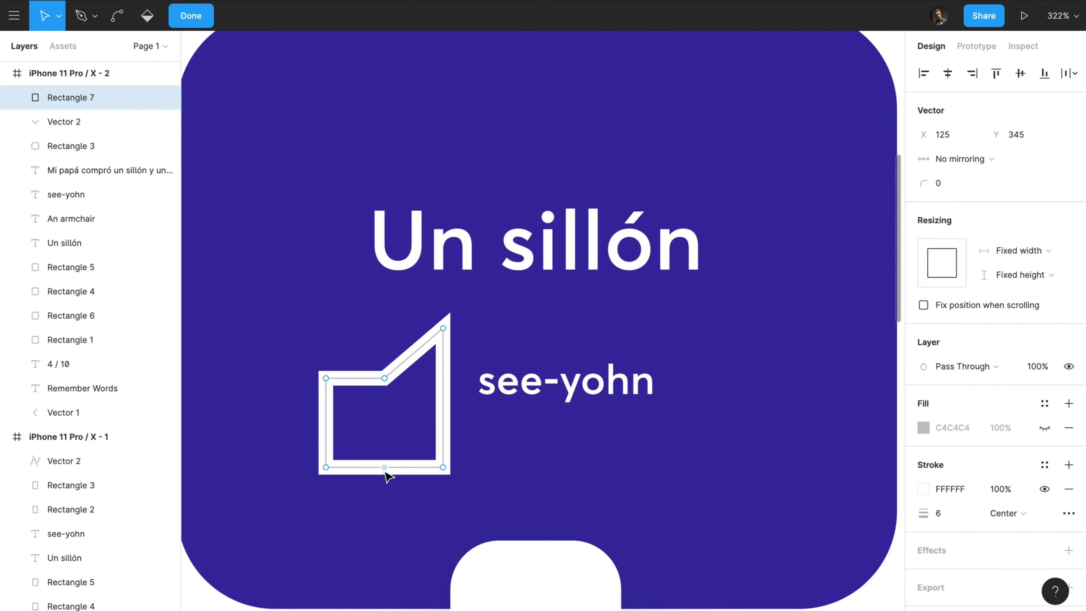
Raise the bottom-left corner and bottom midpoint to Y 328 to complete the speaker outline
left_click_drag(392, 485, 286, 417)
key("shift+Up")
key("Up")
key("Up")
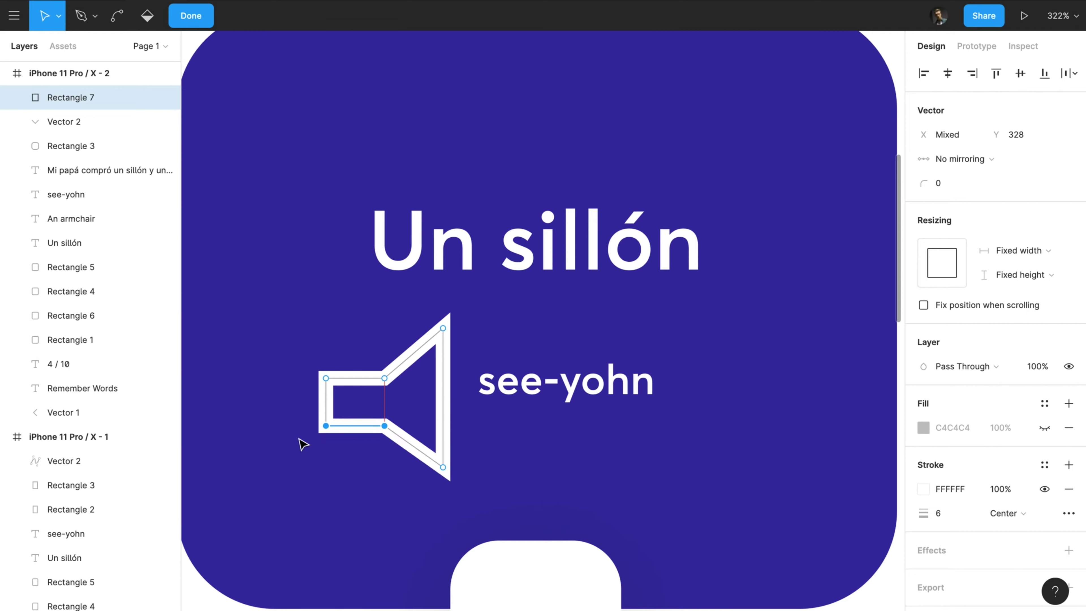
Nudge the four left-hand points of the speaker outline up to centre its back against the cone
left_click_drag(297, 341, 395, 475)
key("Up")
key("Up")
key("Up")
key("Up")
key("Up")
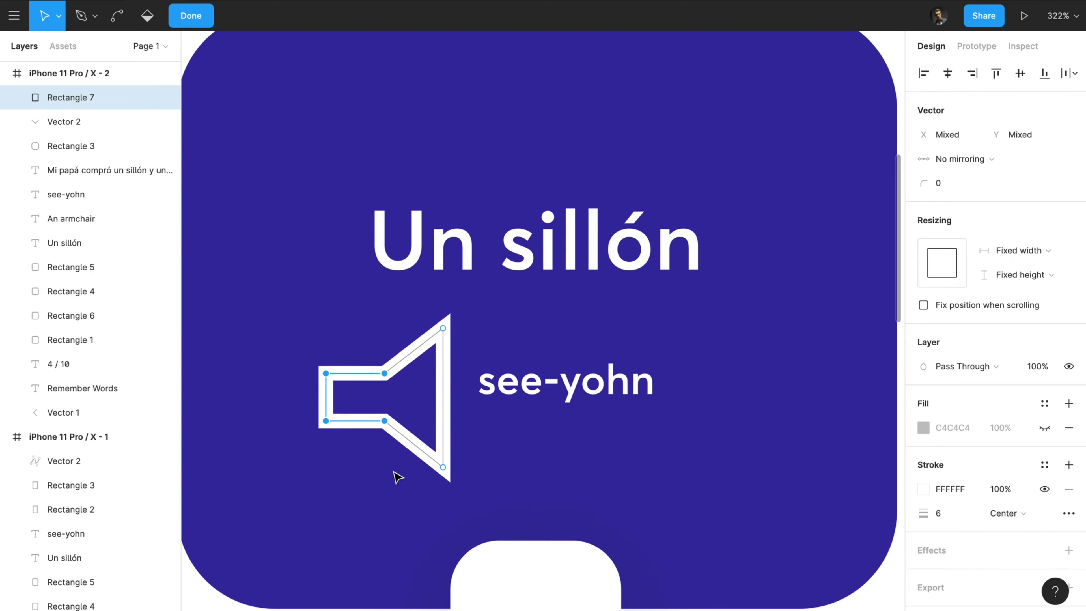
Round the speaker outline's right corners and give its left corners a radius of 2
left_click(443, 340)
left_click(975, 184)
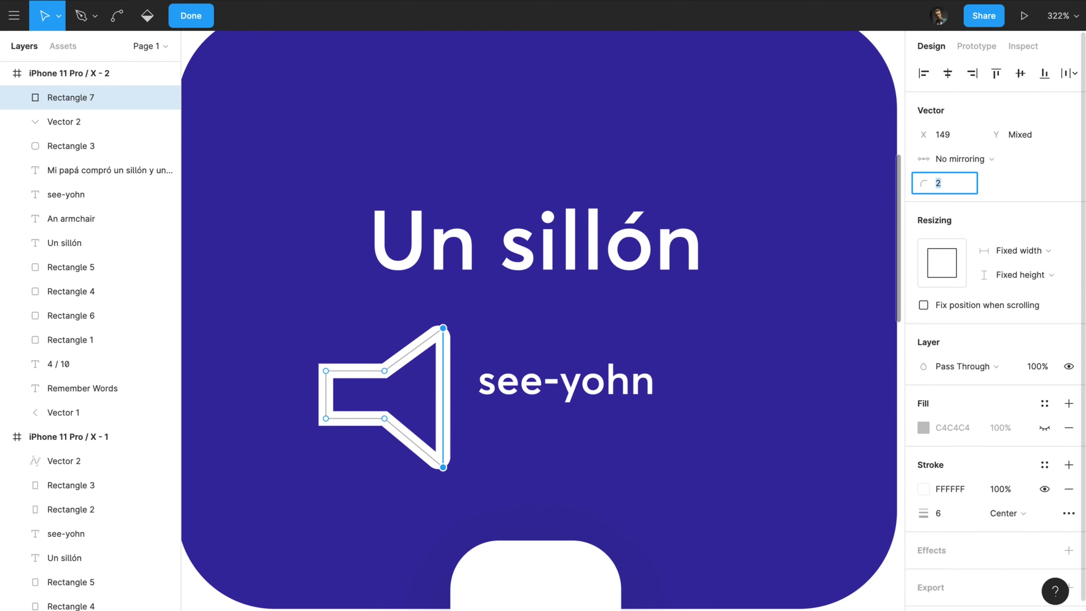
left_click_drag(258, 329, 376, 455)
left_click(963, 181)
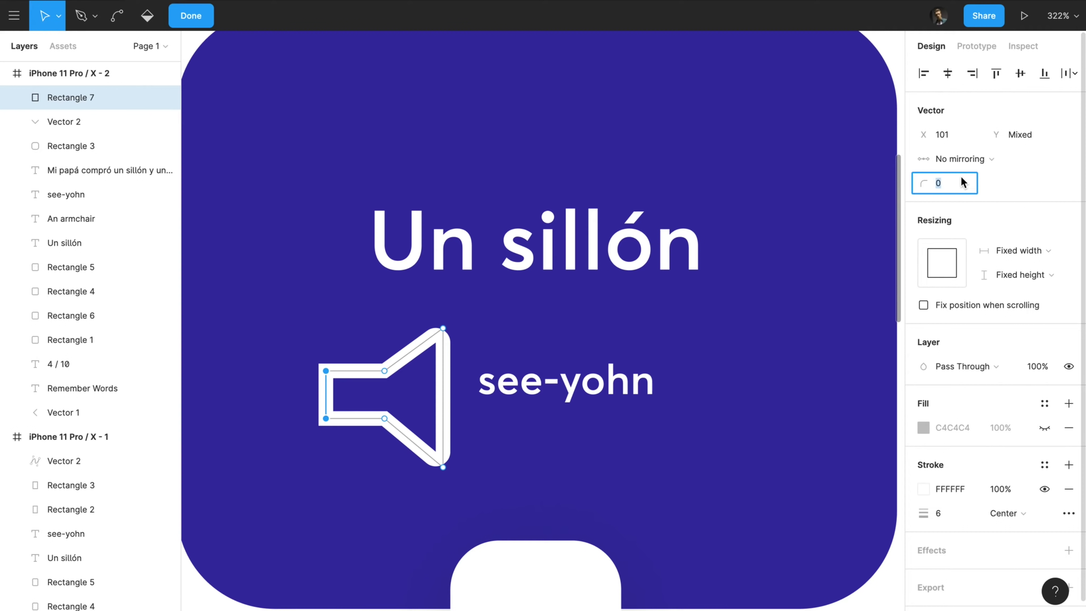
left_click_drag(354, 355, 389, 451)
left_click_drag(315, 362, 342, 432)
left_click(957, 180)
type("2")
key("Return")
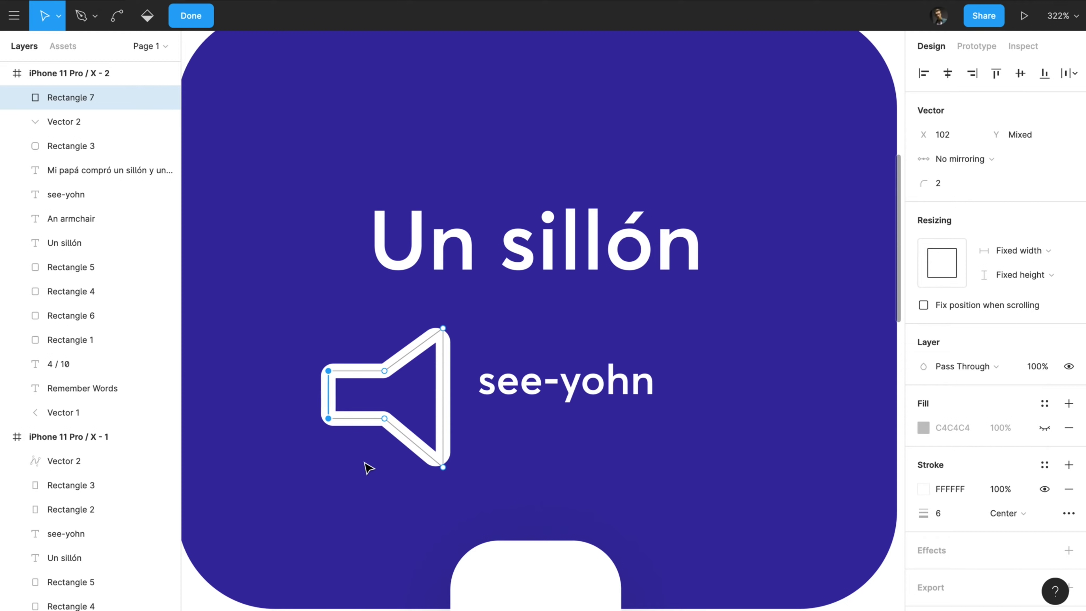
Narrow the speaker icon to a width of 42 and set its stroke thickness to 2
key("Escape")
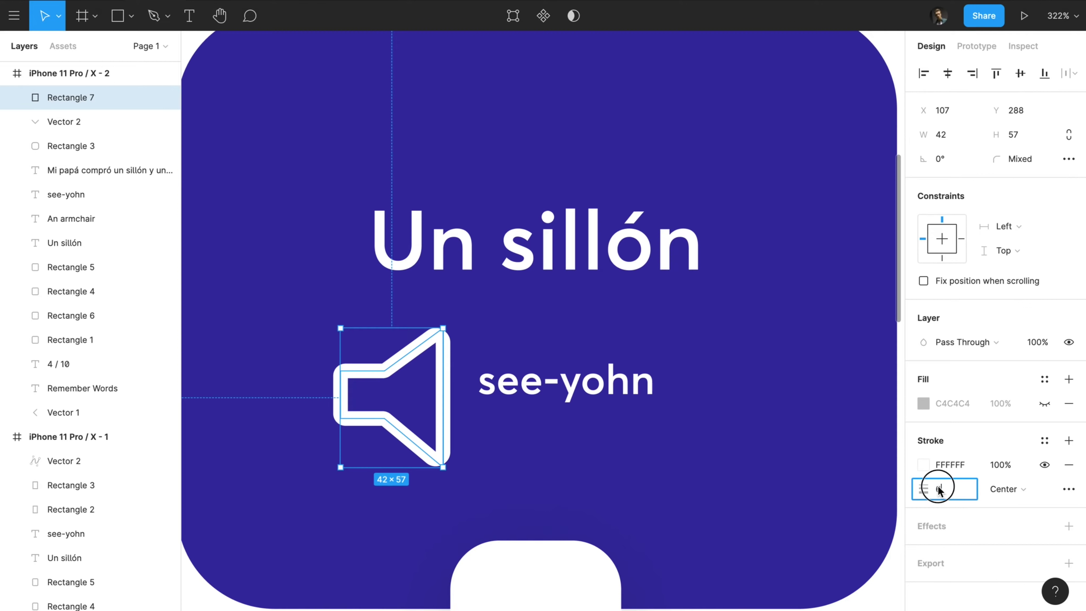
left_click(955, 490)
type("2")
key("Return")
scroll(415, 373, "up", 1)
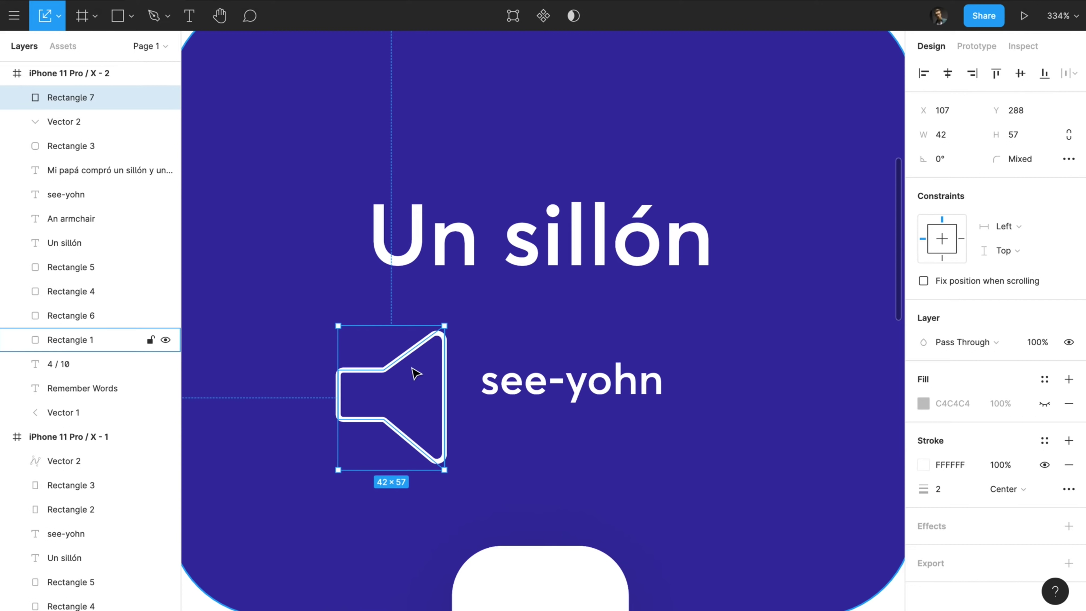
Draw a circle about 37 px wide centred on the speaker's wide edge and copy the speaker's stroke style onto it
mouse_move(414, 370)
left_mouse_down()
mouse_move(359, 370)
mouse_move(465, 442)
left_mouse_up()
scroll(359, 369, "left", 1)
key("p")
key("Escape")
key("o")
left_click(367, 354)
key("super+alt+c")
left_click(422, 377)
key("super+alt+v")
left_click_drag(423, 376, 376, 376)
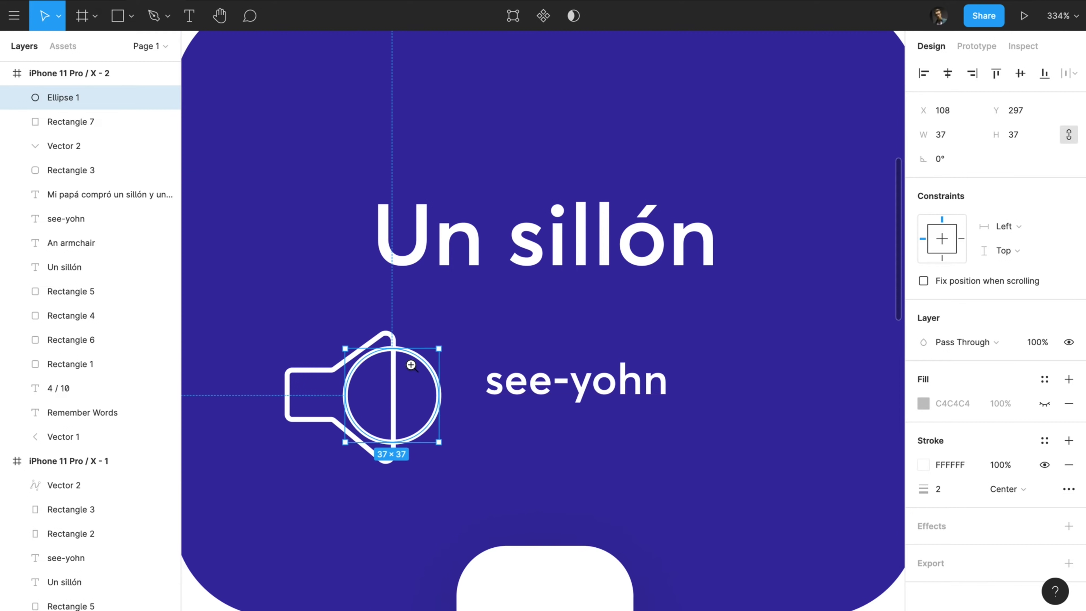
Rotate the circle 90°, shrink it to 31 px and cut it to a 33.33% sector starting at 30°
left_click(410, 365)
scroll(410, 368, "left", 1)
left_click_drag(502, 427, 338, 460)
left_click_drag(516, 332, 316, 299)
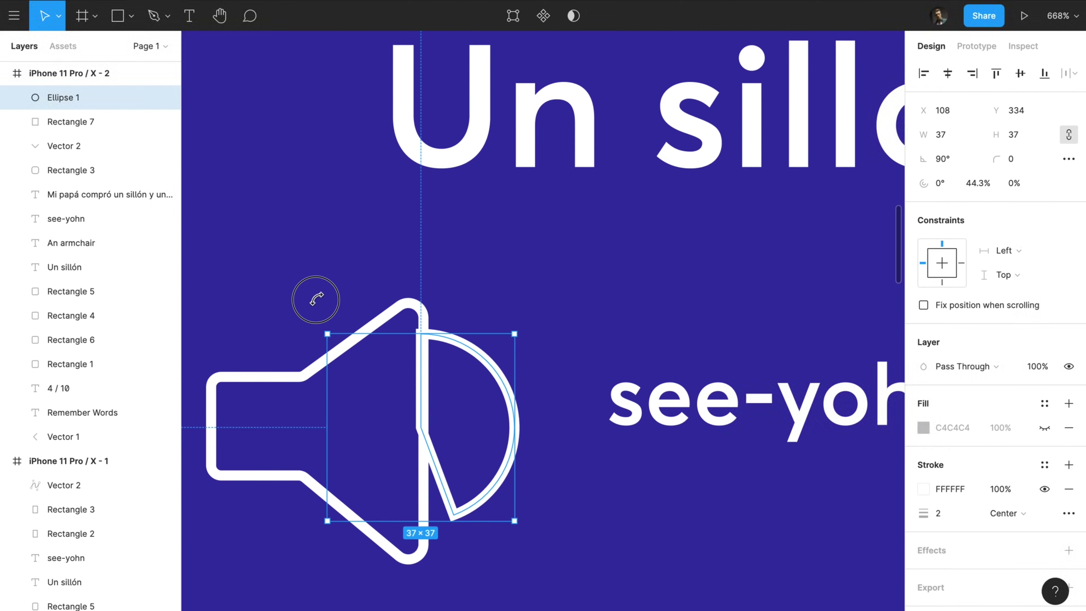
left_click_drag(422, 382, 435, 370)
mouse_move(437, 471)
left_mouse_down()
mouse_move(439, 454)
mouse_move(443, 470)
left_mouse_up()
left_click_drag(439, 390, 440, 394)
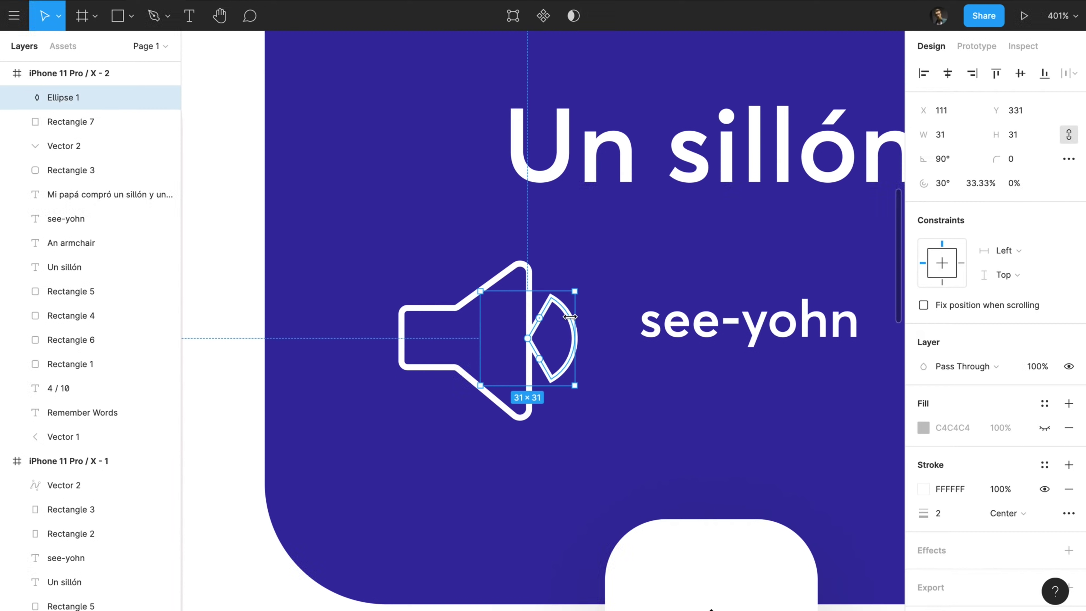
Narrow the sector to 25% starting at 45° and add two concentric copies enlarged to 45 and 61 px
double_click(546, 365)
key("Escape")
left_click_drag(546, 366, 577, 329)
key("ctrl+d")
left_click_drag(574, 291, 615, 263)
key("ctrl+d")
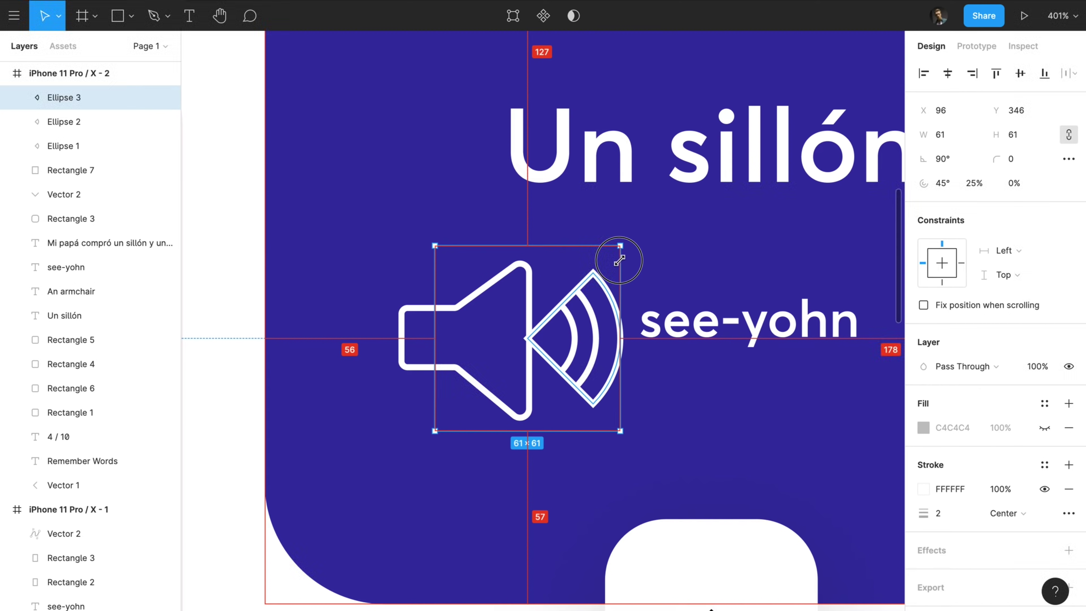
Delete the centre points of the three sectors so only their open sound-wave arcs are left
double_click(591, 293)
key("Delete")
key("Escape")
double_click(584, 303)
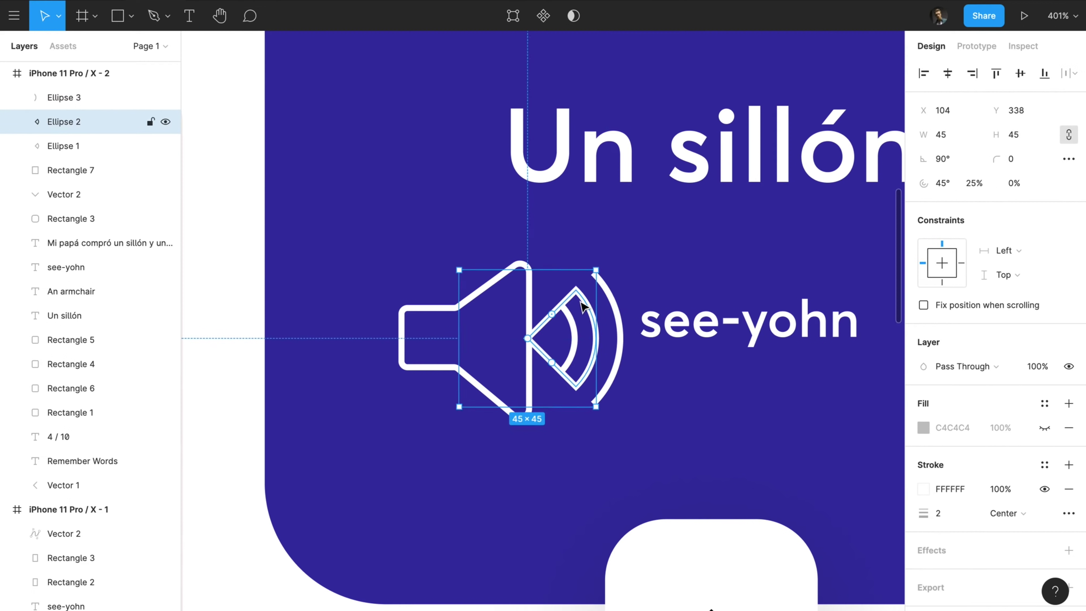
left_click_drag(505, 318, 546, 365)
key("Delete")
key("Escape")
double_click(568, 310)
left_click_drag(485, 316, 551, 357)
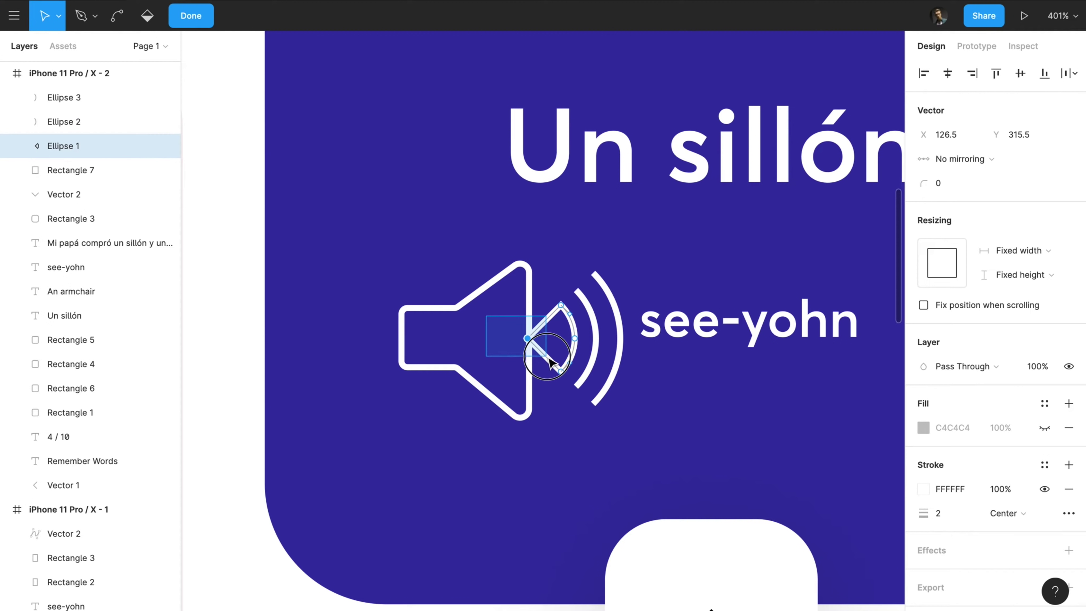
key("Delete")
key("Escape")
Group the three sound-wave arcs with the speaker outline
left_click(600, 332, "shift")
left_click(615, 304, "shift")
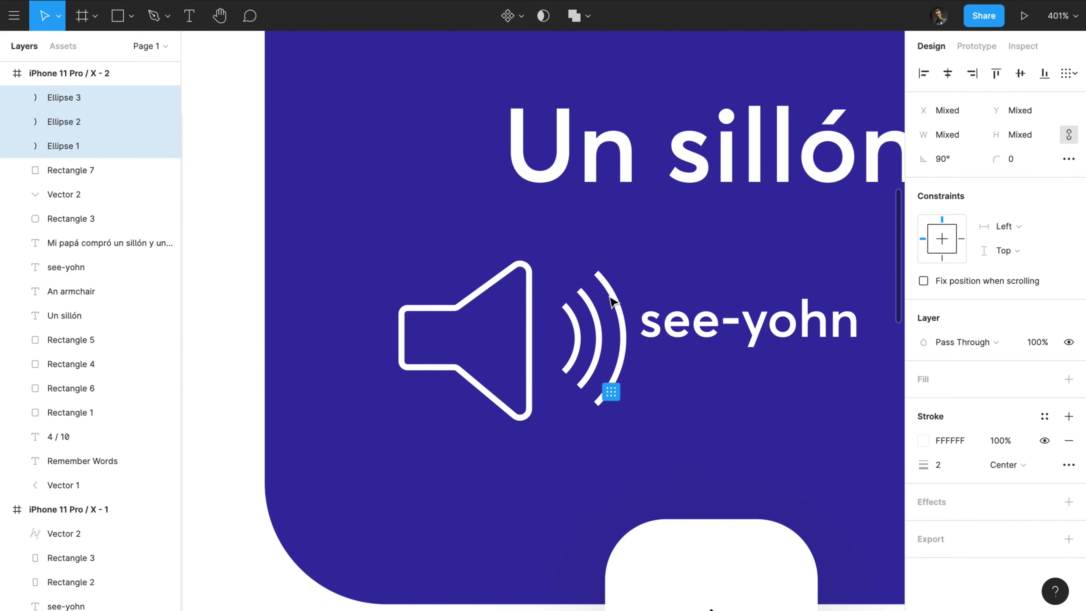
left_click(624, 287)
left_click(565, 338)
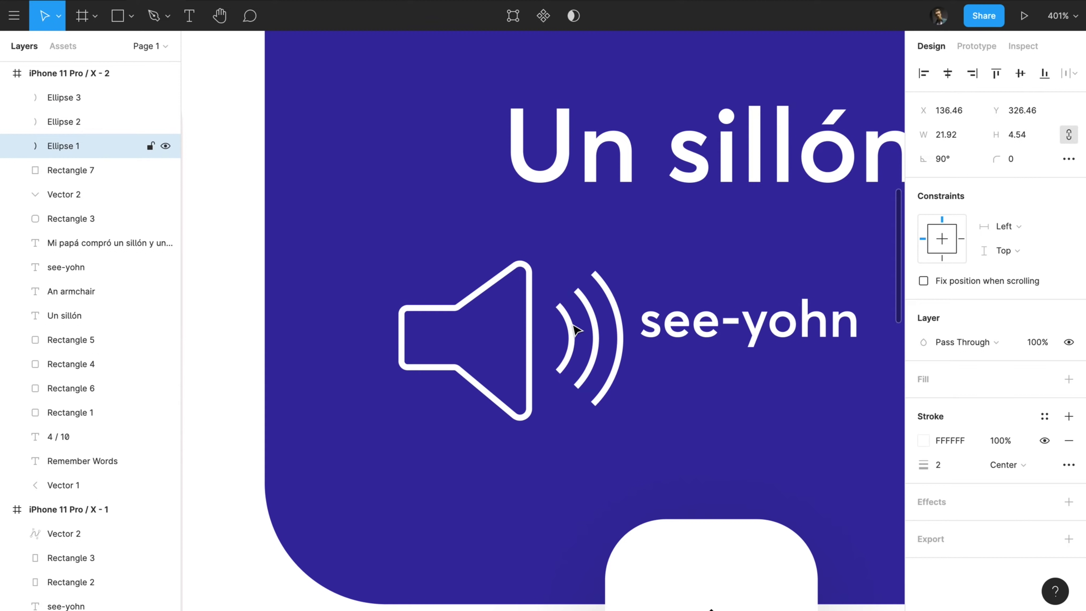
left_click(616, 317, "shift")
left_click(597, 323, "shift")
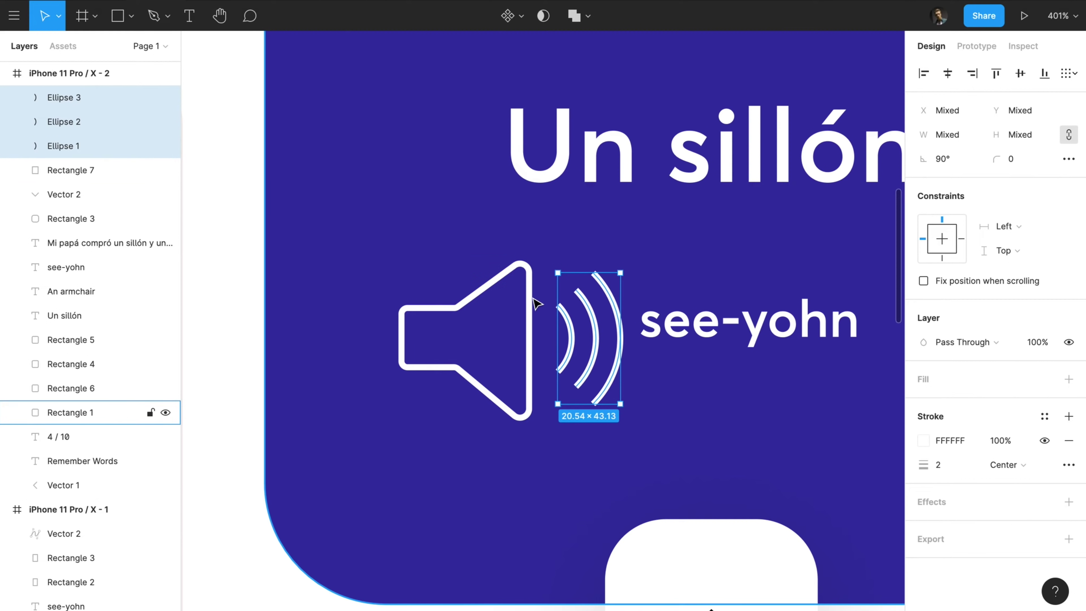
key("ctrl+g")
Scale the grouped speaker icon down to a width of 32 and set its stroke thickness to 2
key("k")
left_click_drag(620, 254, 559, 303)
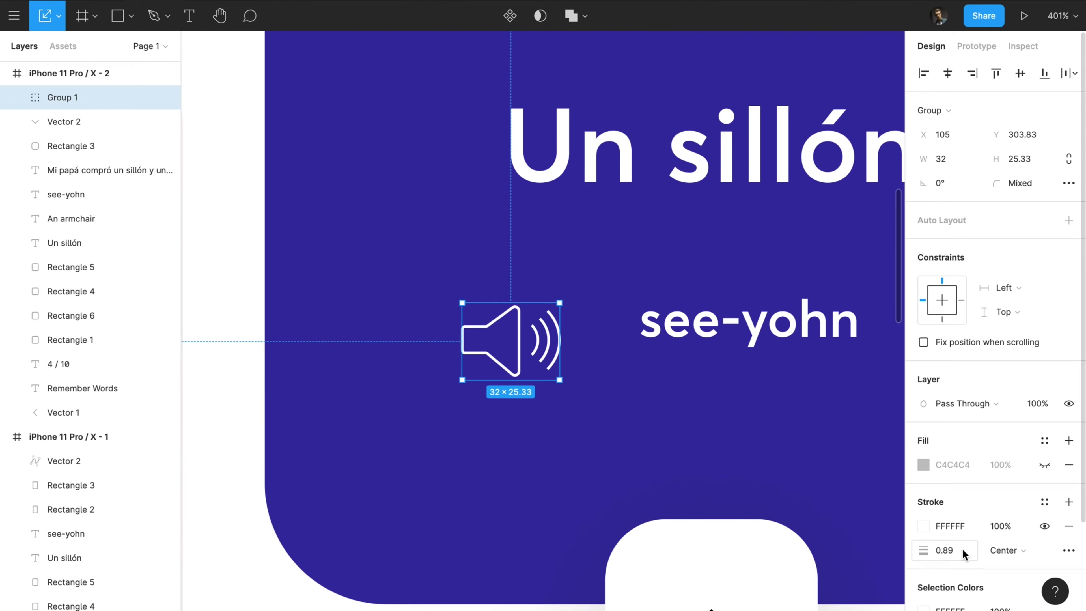
type("2")
key("Return")
Delete the middle sound-wave arc and nudge the two remaining arcs to the right
left_click(573, 384)
left_click(564, 341, "ctrl")
key("Delete")
key("ctrl+z")
left_click(549, 336)
key("Delete")
left_click(561, 339)
left_click(537, 336, "shift")
key("Right")
Move the speaker icon group closer to the "see-yohn" text and scale it to a width of 23
left_click(555, 290)
left_click(520, 327)
left_click(66, 101)
left_click_drag(508, 350, 542, 332)
left_click_drag(599, 286, 581, 296)
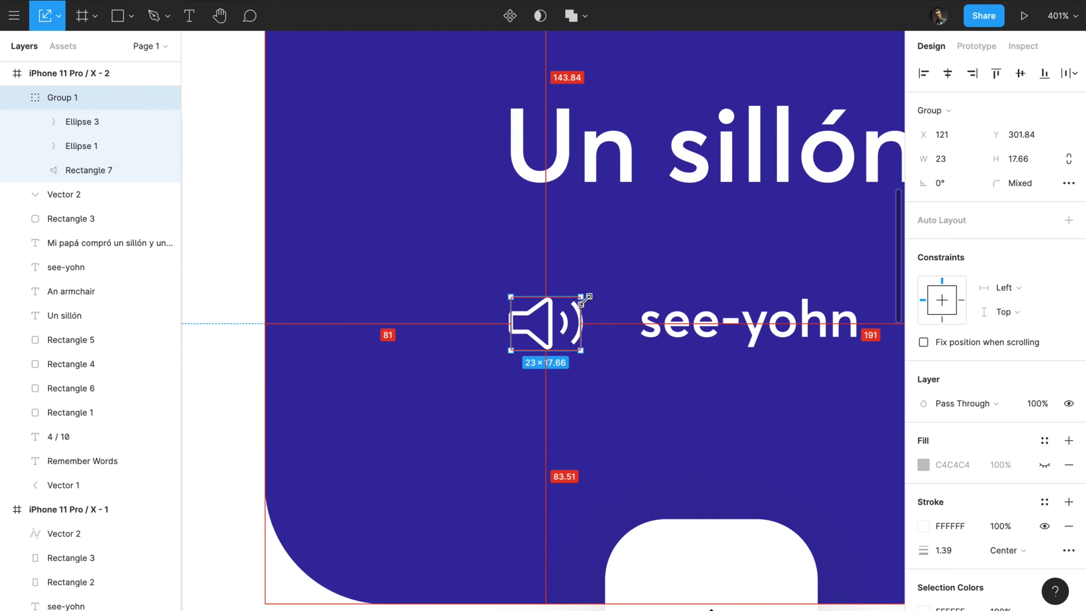
Try a stroke thickness of 2 on the scaled speaker icon
left_click(958, 552)
type("2")
key("Return")
left_click(661, 415, "alt")
left_click(659, 413, "alt")
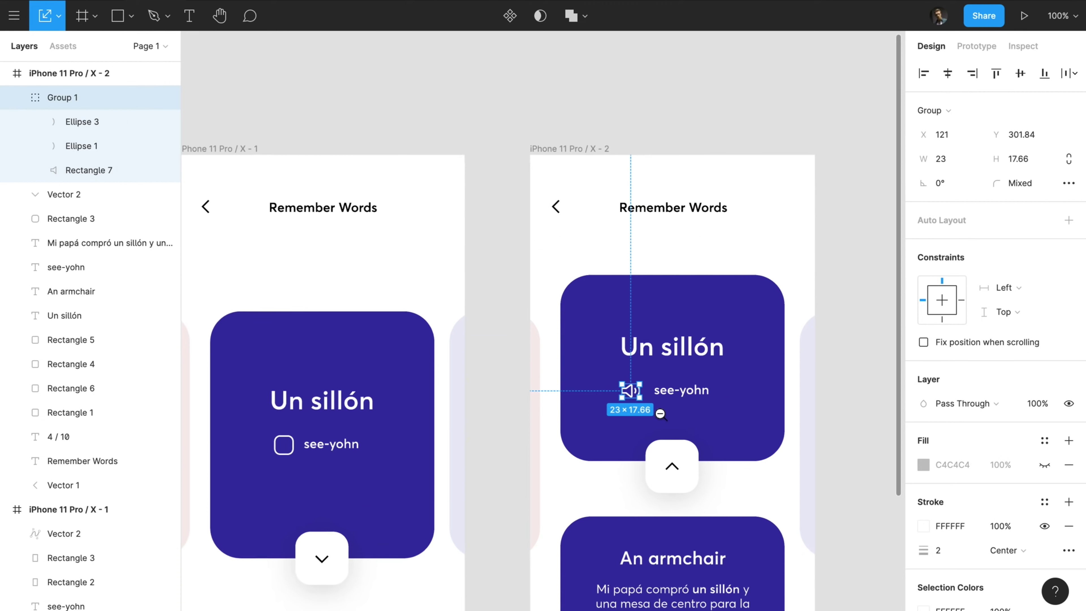
left_click(660, 414)
scroll(653, 412, "right", 2)
left_click(564, 392)
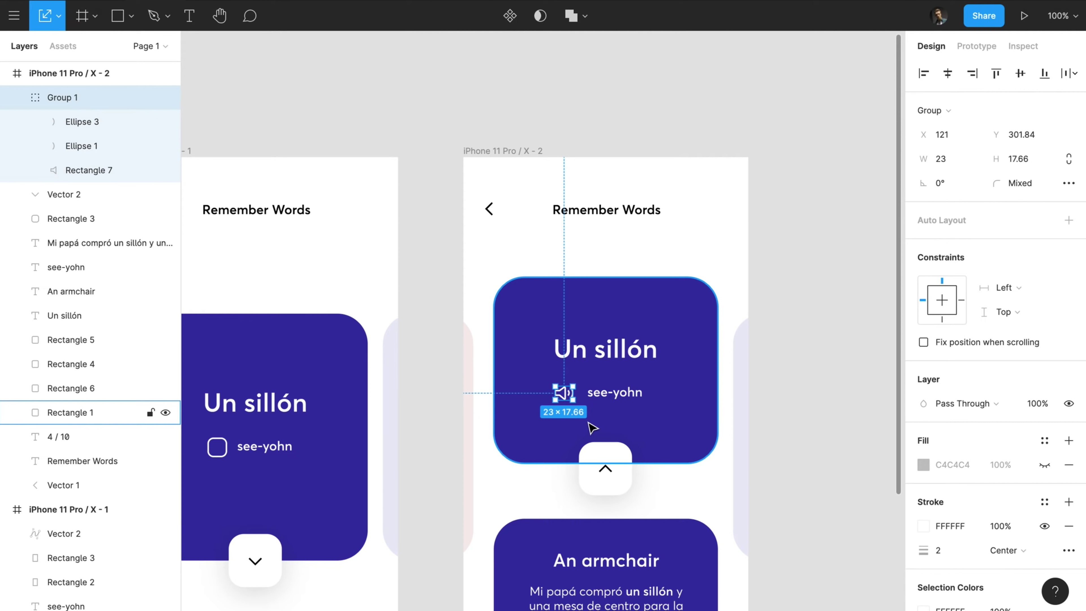
Set the speaker icon's stroke thickness to 1.5
left_click(951, 550)
type("1.5")
key("Return")
left_click(834, 400)
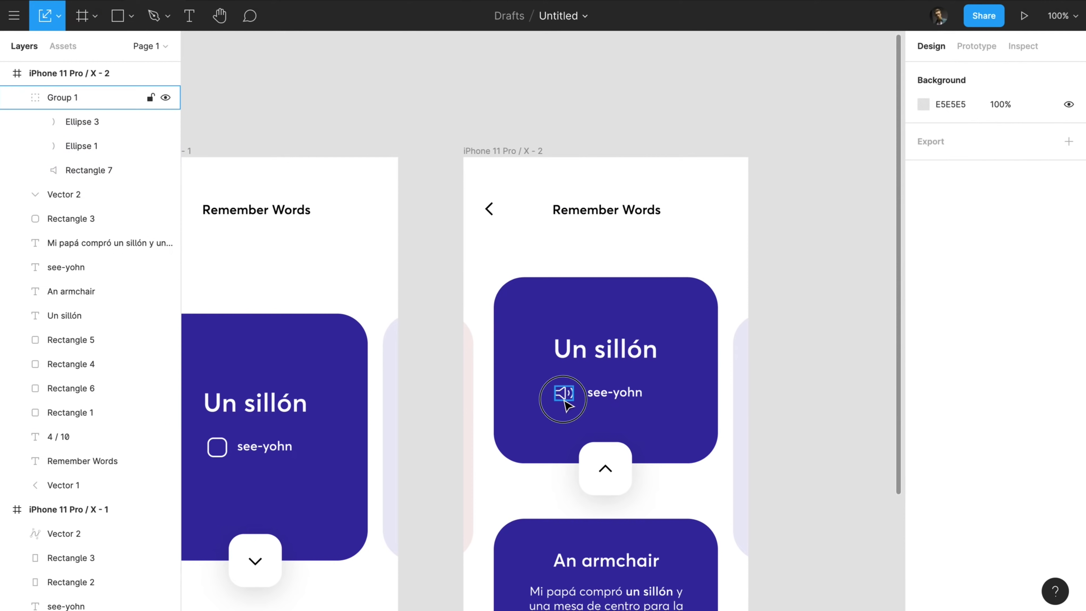
Shift the speaker icon right to X 128 and set its opacity to 40%
left_click(566, 398)
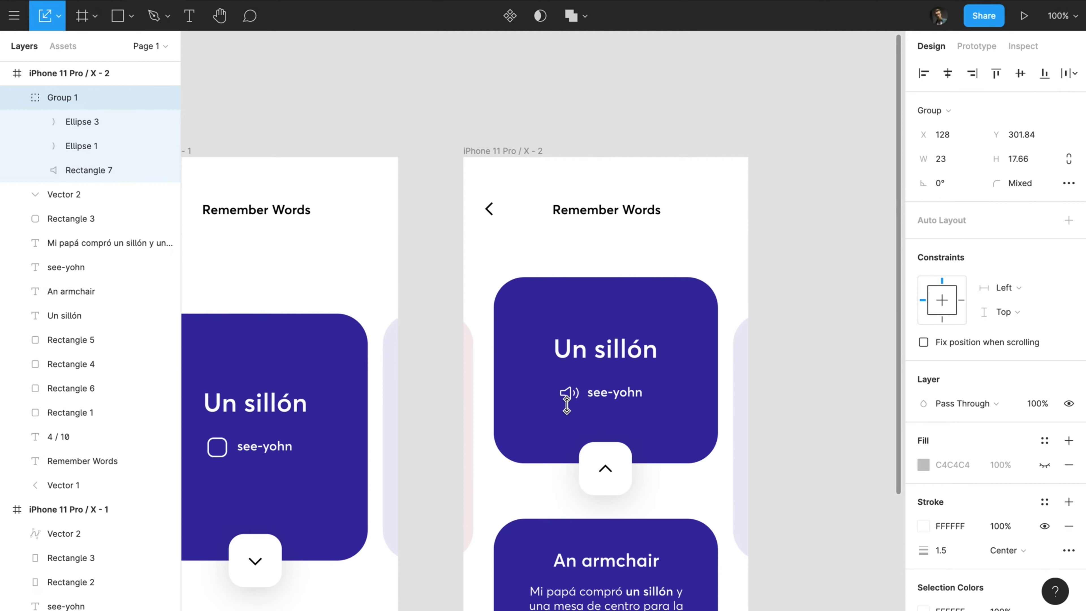
key("Right")
key("Right")
key("4")
Group the speaker icon with the "see-yohn" text and centre the group horizontally in the blue card
left_click(612, 399, "shift")
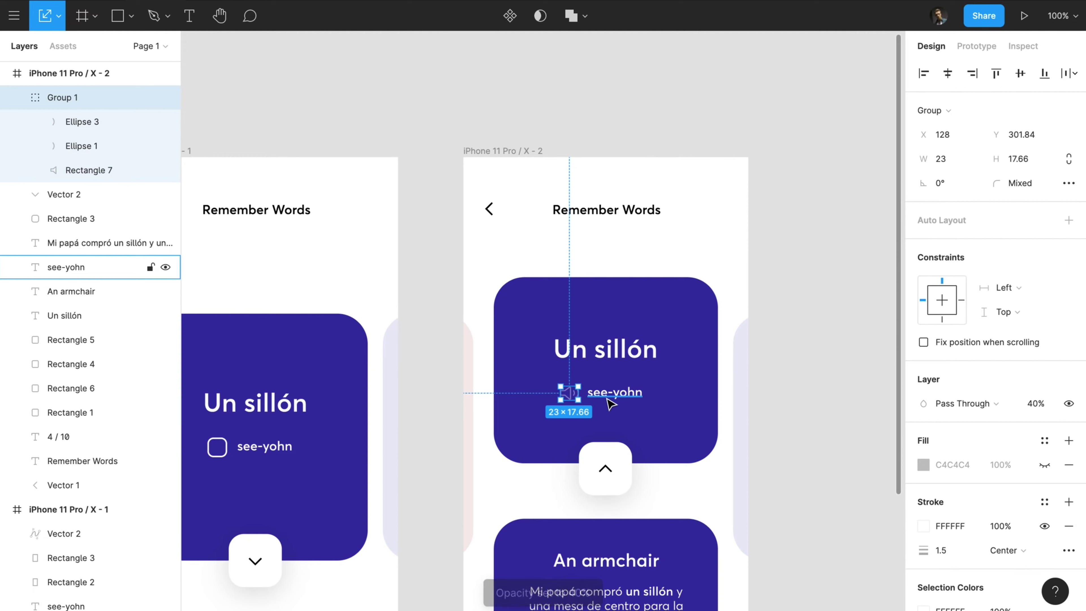
key("ctrl+g")
left_click(712, 331, "shift")
scroll(827, 240, "down", 2)
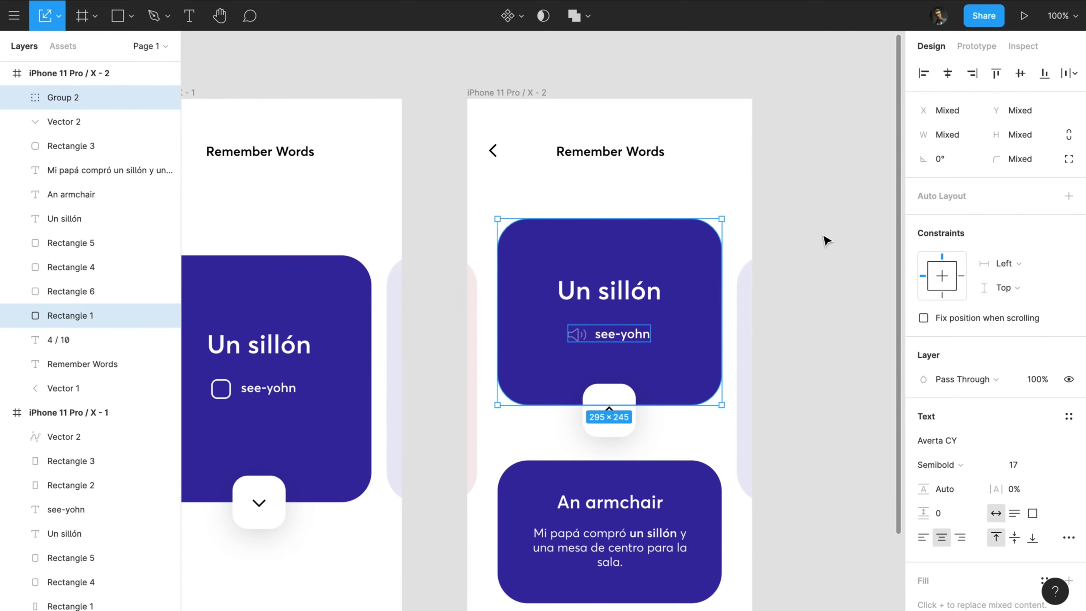
scroll(826, 240, "down", 3)
left_click(1048, 22)
type("81")
key("Return")
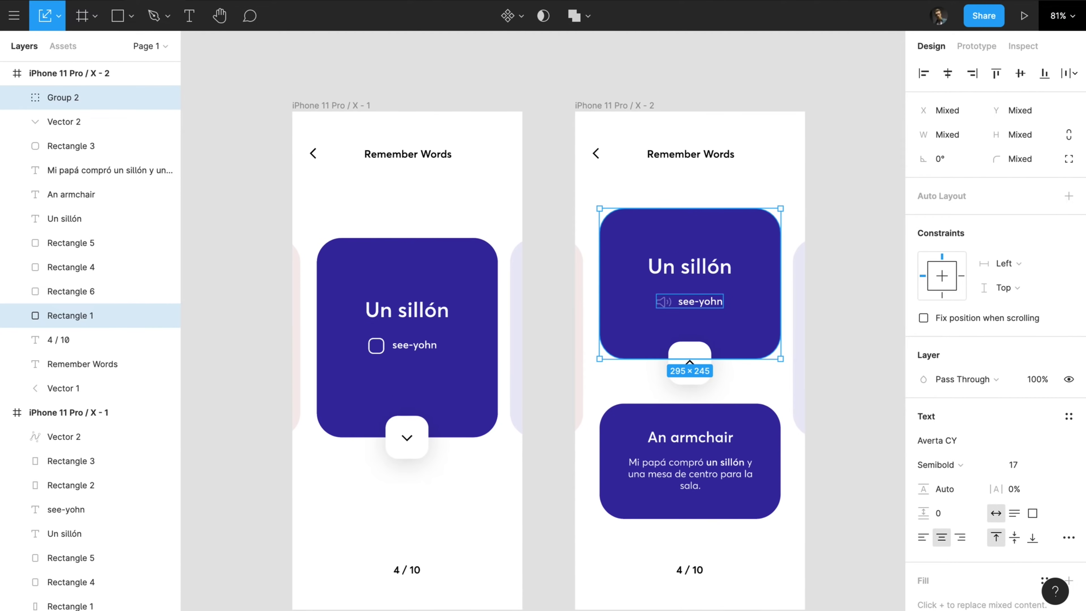
left_click(884, 187)
scroll(884, 188, "down", 2)
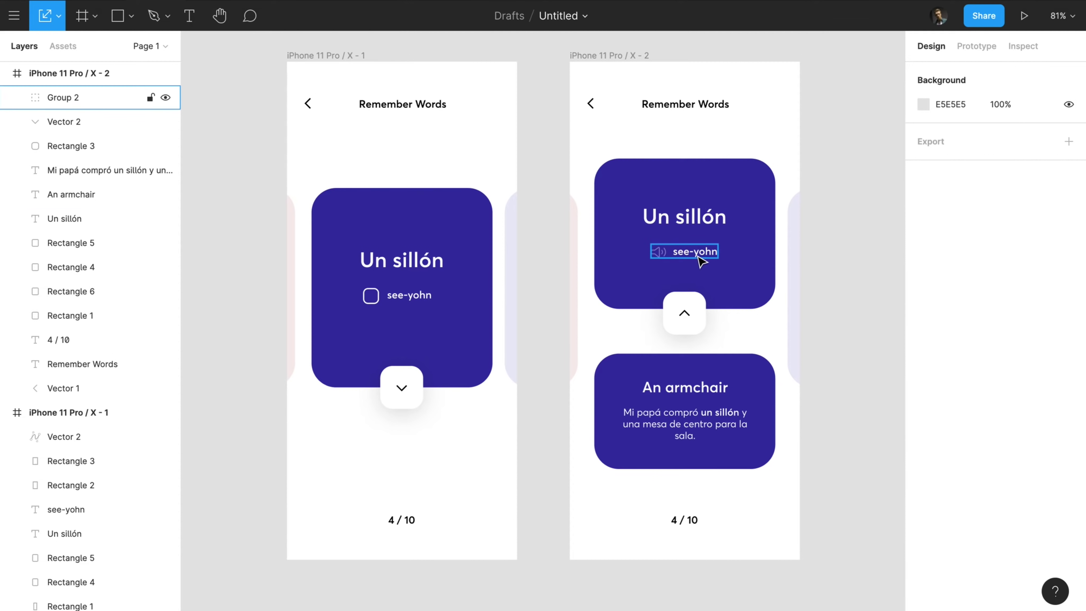
left_click(688, 253)
left_click(695, 227, "shift")
left_click(429, 261)
left_click(408, 295, "shift")
left_click(371, 296, "shift")
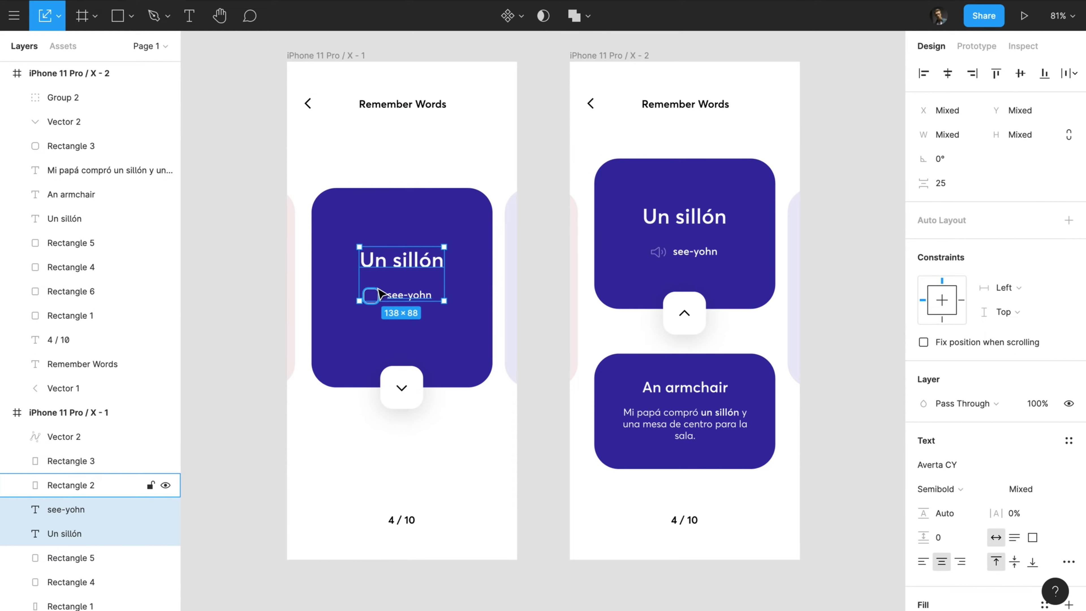
Scale the up chevron on the second screen's white button down to 14 × 7
left_click(684, 313)
scroll(686, 310, "up", 6)
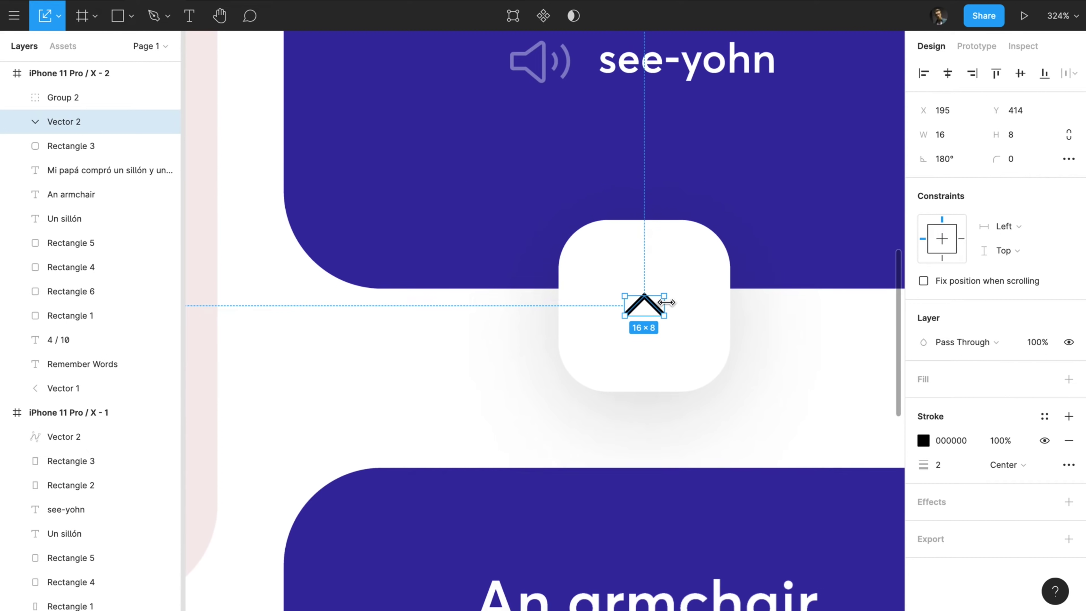
left_click(812, 347)
left_click(810, 342, "alt")
left_click(809, 342, "alt")
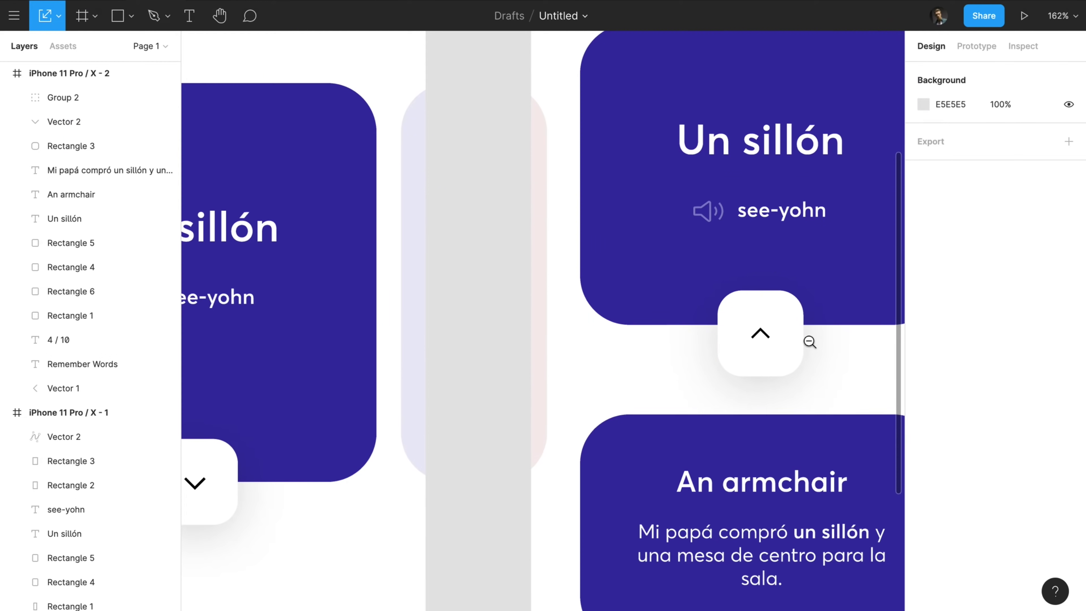
left_click(810, 342, "alt")
Scale the second screen's back arrow down slightly and align its vertical centre with the "Remember Words" title
scroll(810, 342, "right", 2)
left_click(605, 129)
left_click(616, 122)
left_click(615, 122)
left_click(616, 121)
left_click_drag(508, 157, 505, 160)
left_click(555, 163, "alt")
left_click(555, 163, "alt")
left_click(555, 163, "alt")
left_click(555, 163, "alt")
left_click(593, 164, "shift")
left_click(1018, 75)
left_click(547, 184)
Replace the first screen's back arrow and title with copies of the second screen's header
left_click_drag(418, 129, 264, 160)
key("BackSpace")
left_click(288, 98)
key("super+v")
left_click(388, 183)
scroll(470, 218, "down", 2)
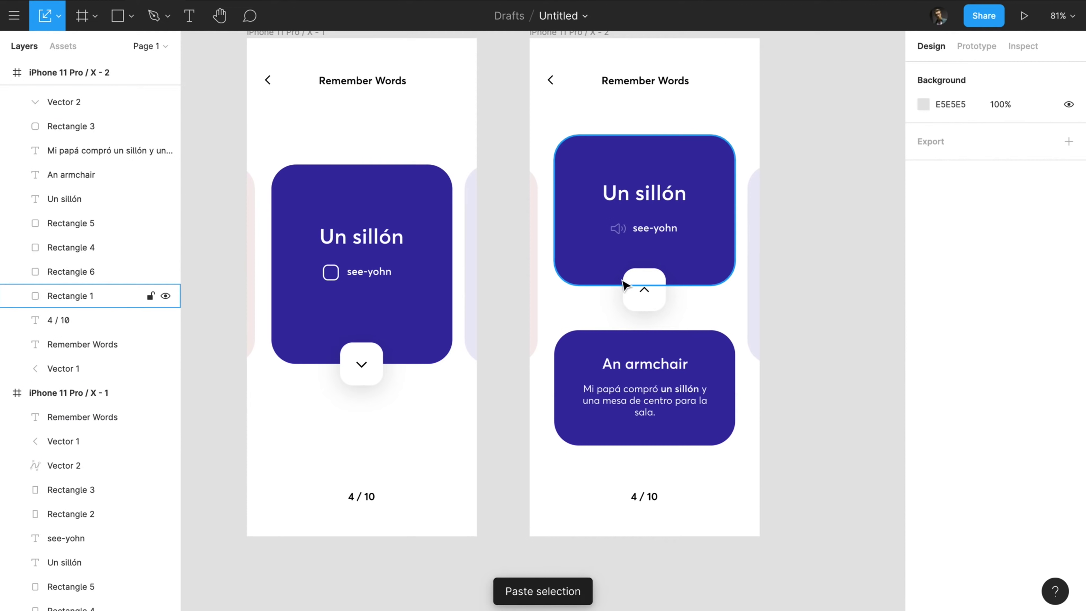
left_click(643, 289)
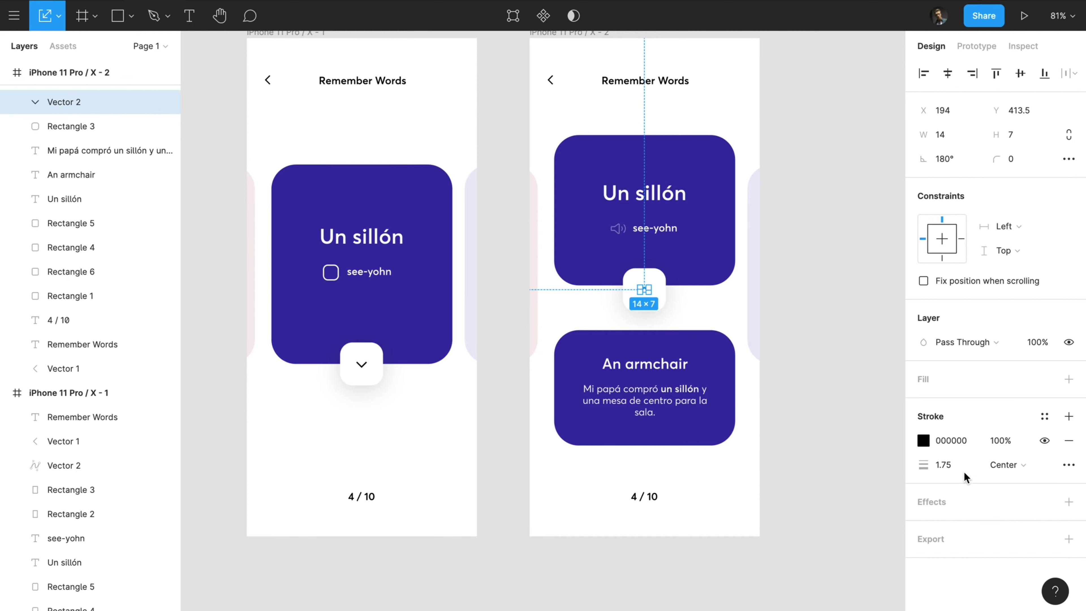
left_click(667, 295)
left_click(898, 170)
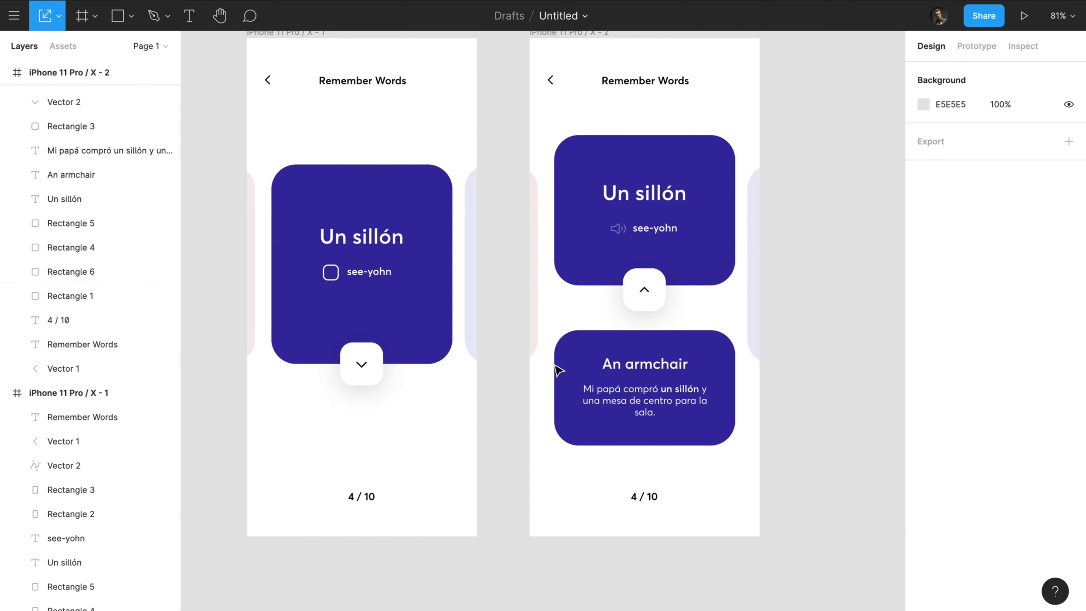
Try a 50% layer opacity on the example sentence and restore it to 100%
left_click(627, 412)
key("8")
key("5")
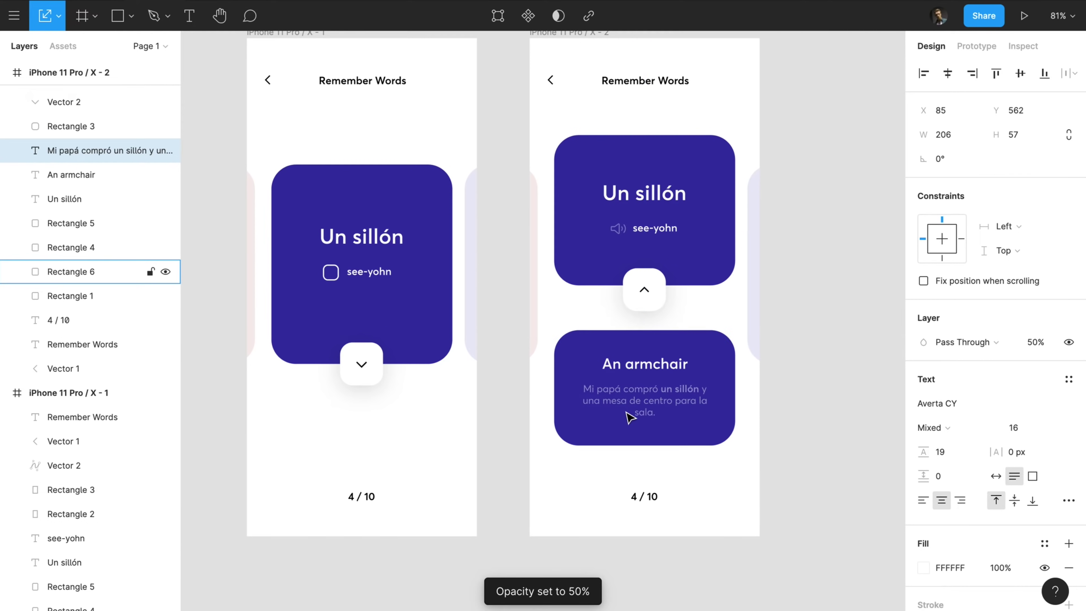
key("0")
Select all the text of the example sentence and lower its white fill opacity to 65%
key("Return")
left_click_drag(659, 391, 538, 387)
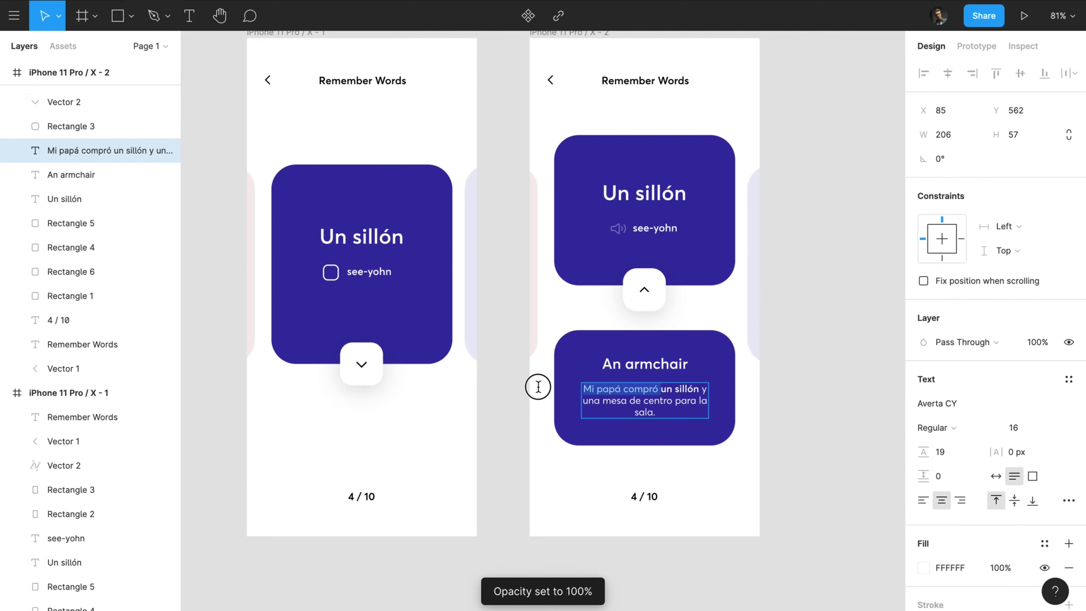
key("ctrl+a")
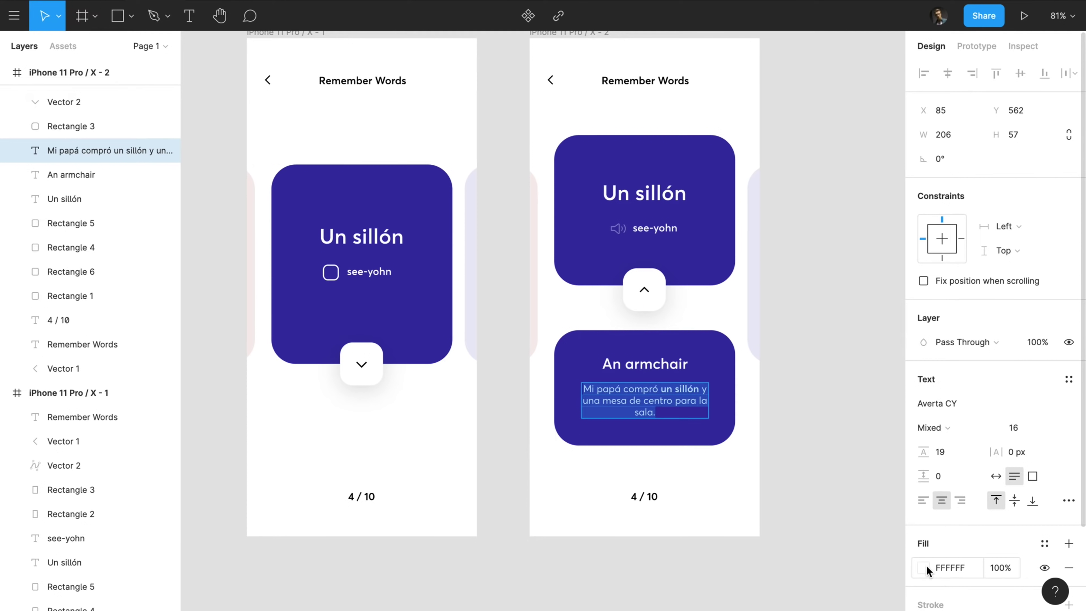
left_click(924, 568)
left_click_drag(837, 467, 847, 466)
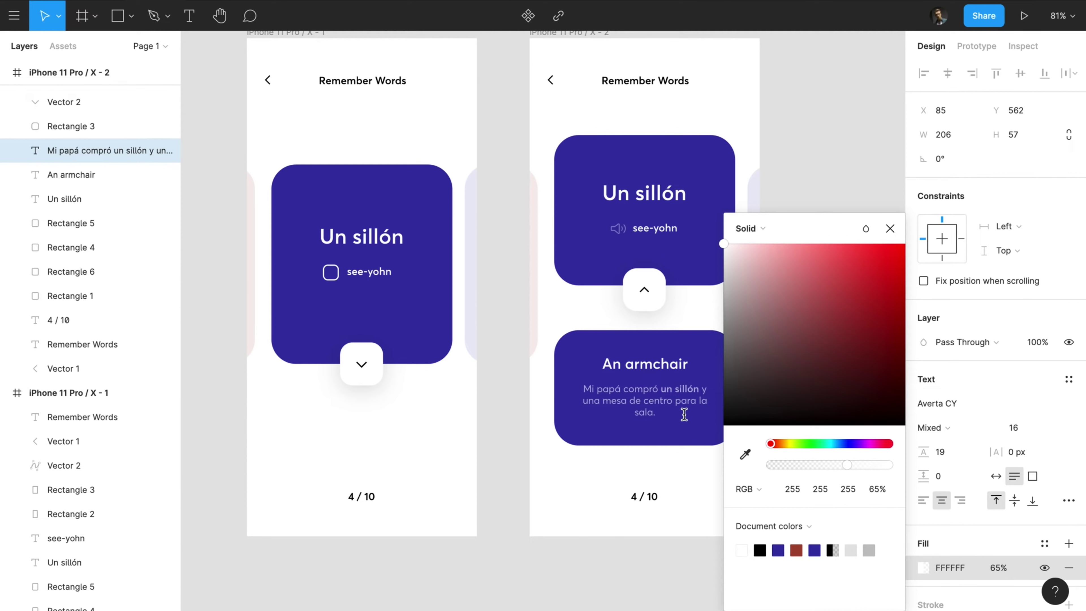
Set the fill opacity of the bold words "un sillón" in the example sentence back to 100%
left_click_drag(662, 390, 681, 390)
left_click_drag(846, 465, 910, 468)
key("Escape")
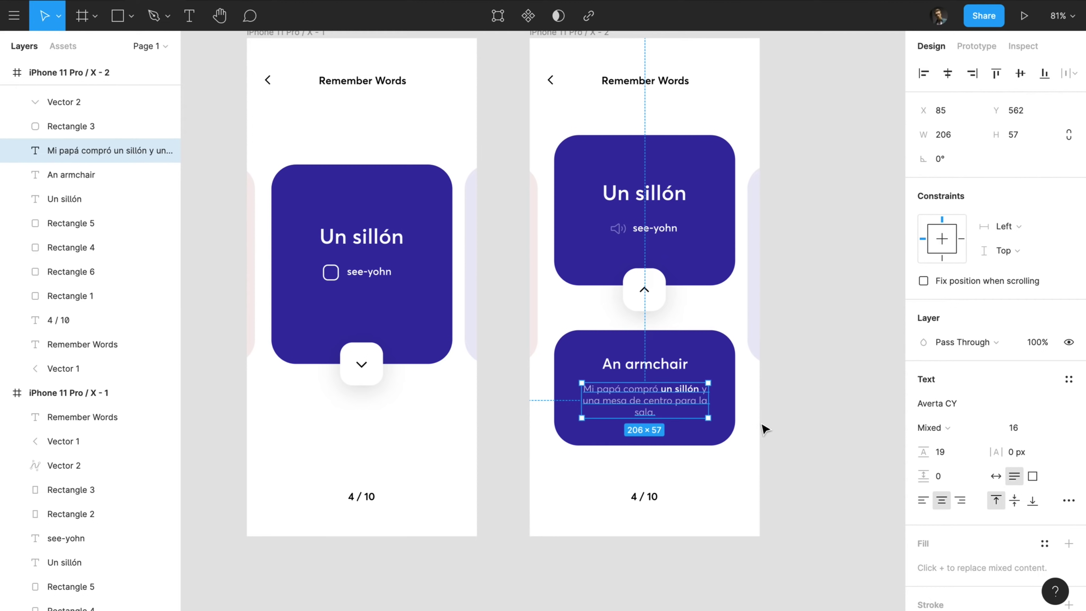
key("Escape")
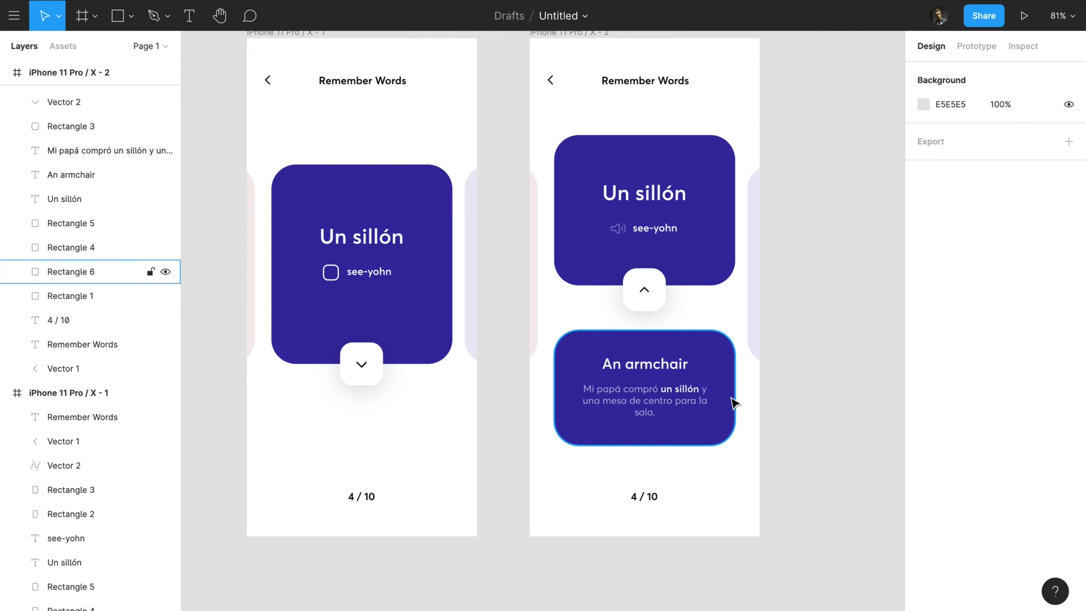
Nudge the "An armchair" title slightly down in the translation card
left_click(667, 372)
left_click(681, 350)
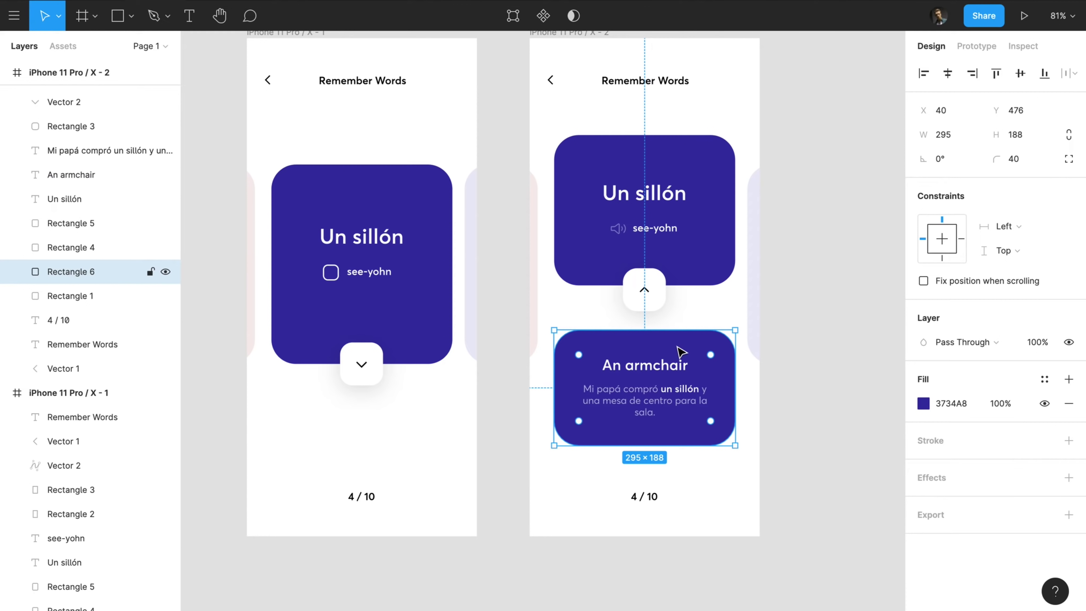
left_click(702, 315)
scroll(702, 314, "up", 1)
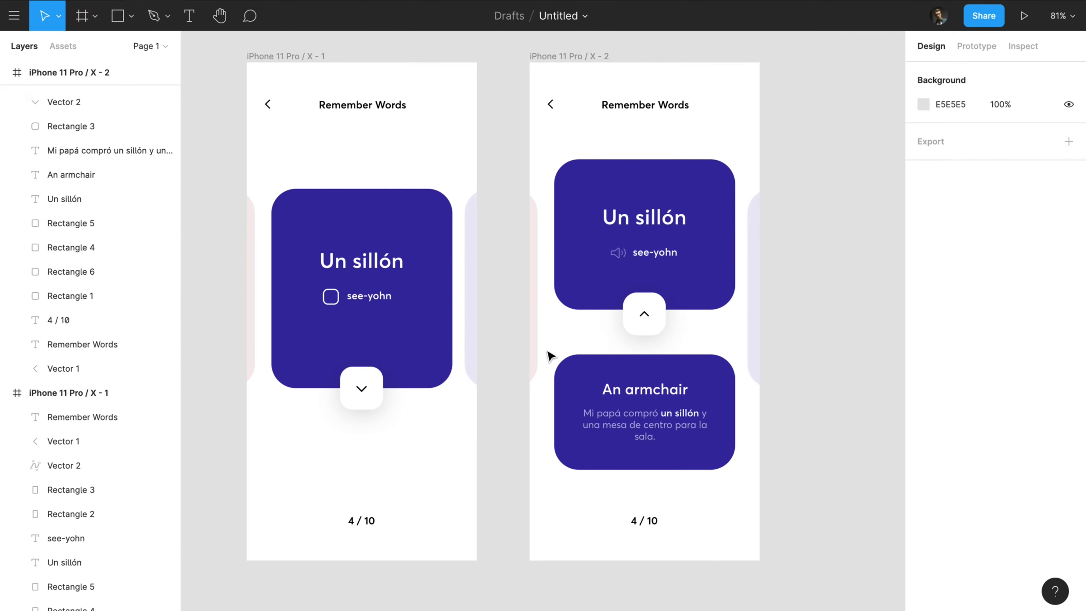
Delete the first screen's blue card with its word, pronunciation, placeholder icon and expand button
left_click_drag(710, 346, 576, 190)
left_click(342, 201)
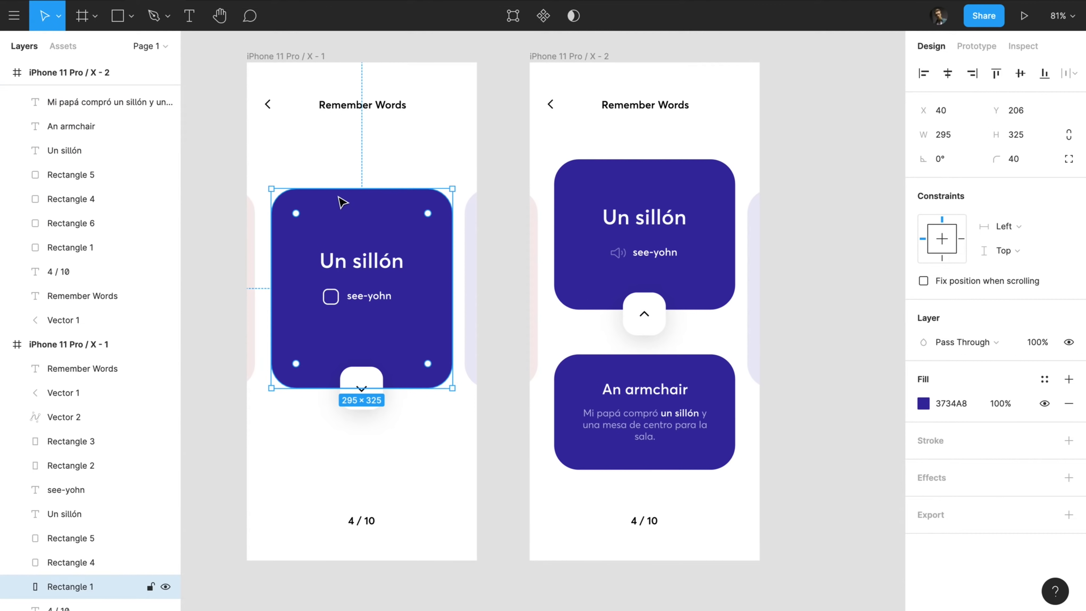
left_click_drag(318, 162, 380, 435)
key("Delete")
Copy the second screen's upper card with its word, pronunciation and button into the first screen, placed slightly lower
left_click_drag(587, 338, 675, 218)
key("ctrl+c")
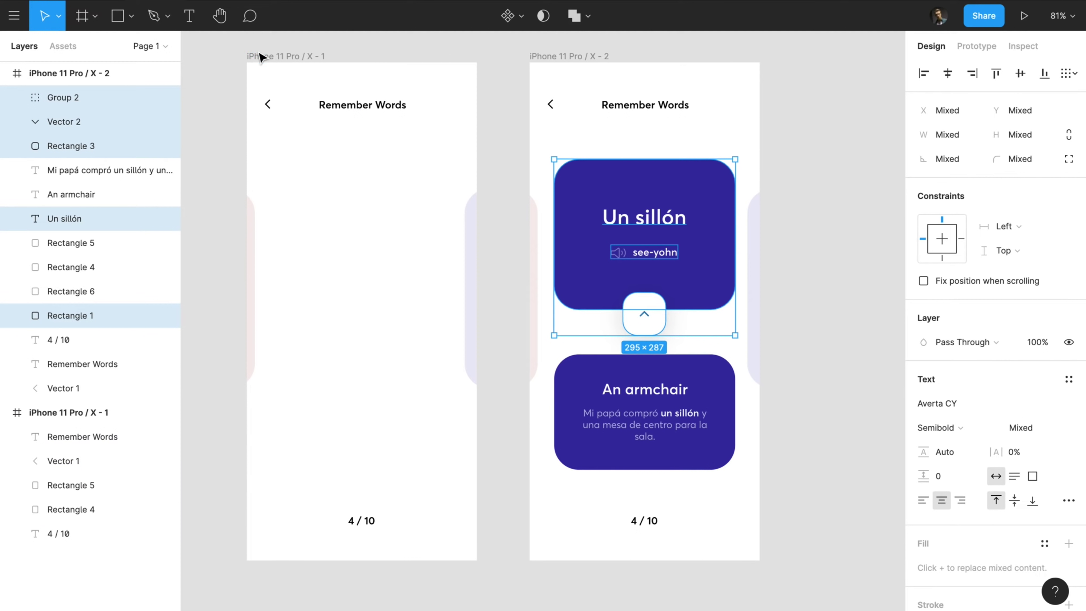
left_click(262, 56)
key("ctrl+v")
left_click_drag(361, 226, 361, 256)
key("Escape")
Extend the first screen's card downward and place the white chevron button so it straddles the card's lower edge
left_click(367, 354)
left_click(363, 345, "shift")
left_click_drag(367, 354, 372, 393)
left_click(392, 327)
left_click_drag(393, 338, 389, 382)
left_click(359, 383)
left_click(371, 388, "shift")
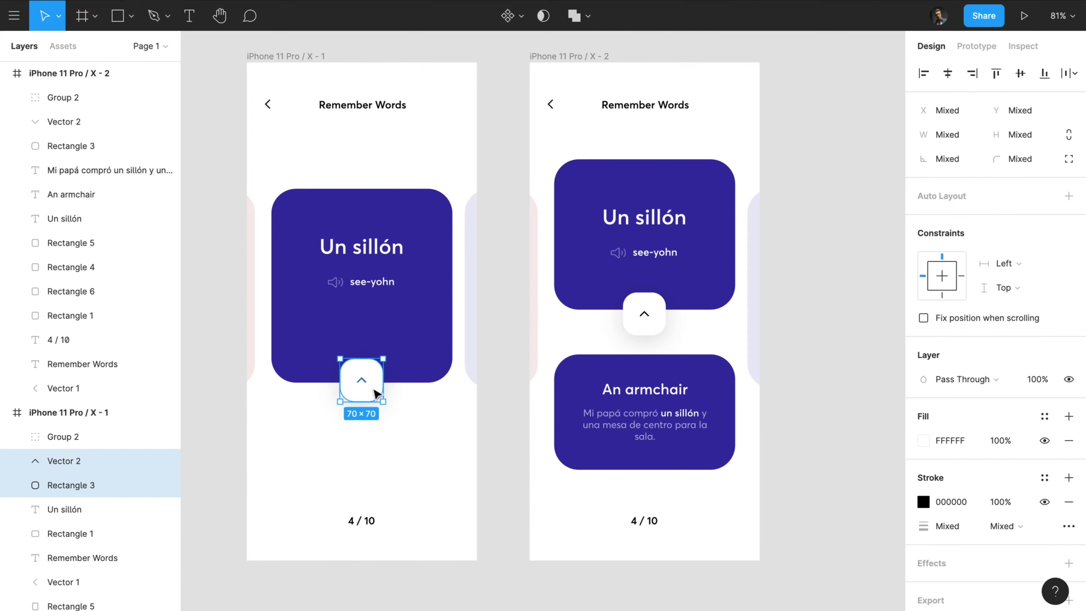
key("Down")
key("Down")
key("Down")
Move the "Un sillón" word, speaker icon and pronunciation down toward the vertical centre of the first screen's card
double_click(371, 283)
left_click(337, 283, "shift")
left_click(344, 249, "shift")
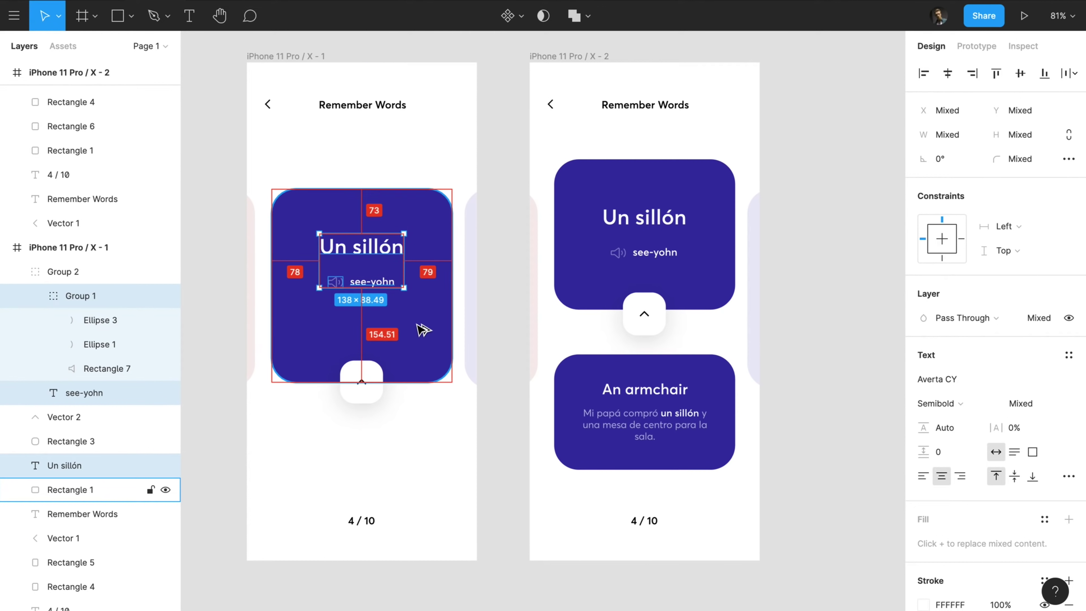
key("shift+Down")
key("shift+Down")
key("shift+Down")
key("shift+Down")
key("Up")
key("Up")
left_click(489, 235)
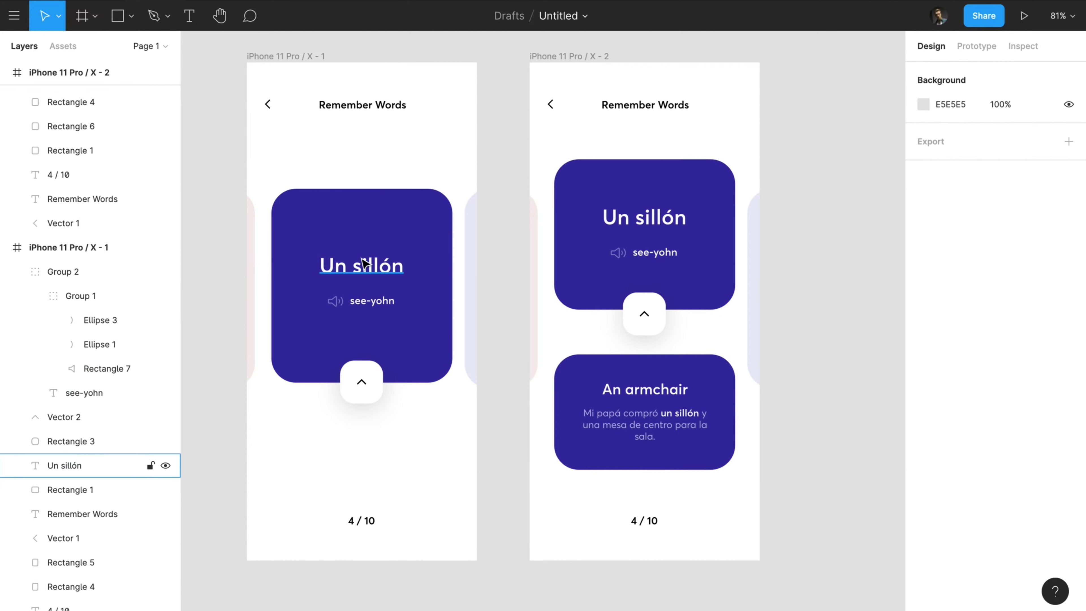
Move the "Un sillón" titles of both screens down, closer to their pronunciation lines
left_click(363, 265)
left_click(657, 227, "shift")
key("shift+Down")
Raise the word together with its speaker icon and pronunciation in the blue word cards of both screens
double_click(649, 255)
left_click(618, 251, "shift")
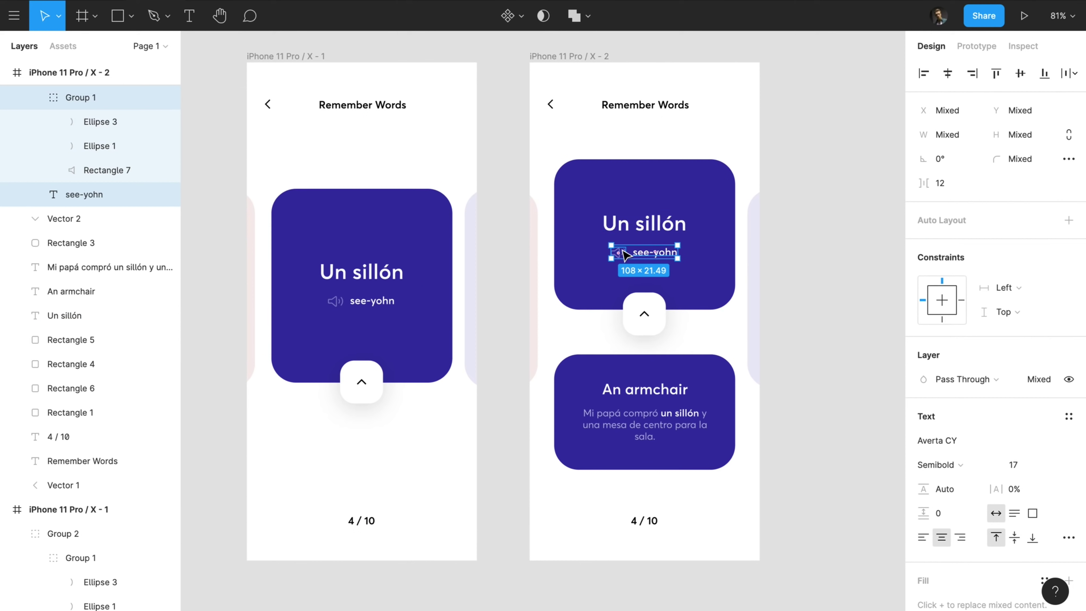
left_click(636, 226, "shift")
key("shift+Up")
left_click(362, 269)
left_click(372, 301, "shift")
left_click_drag(376, 317, 376, 309)
left_click(519, 155)
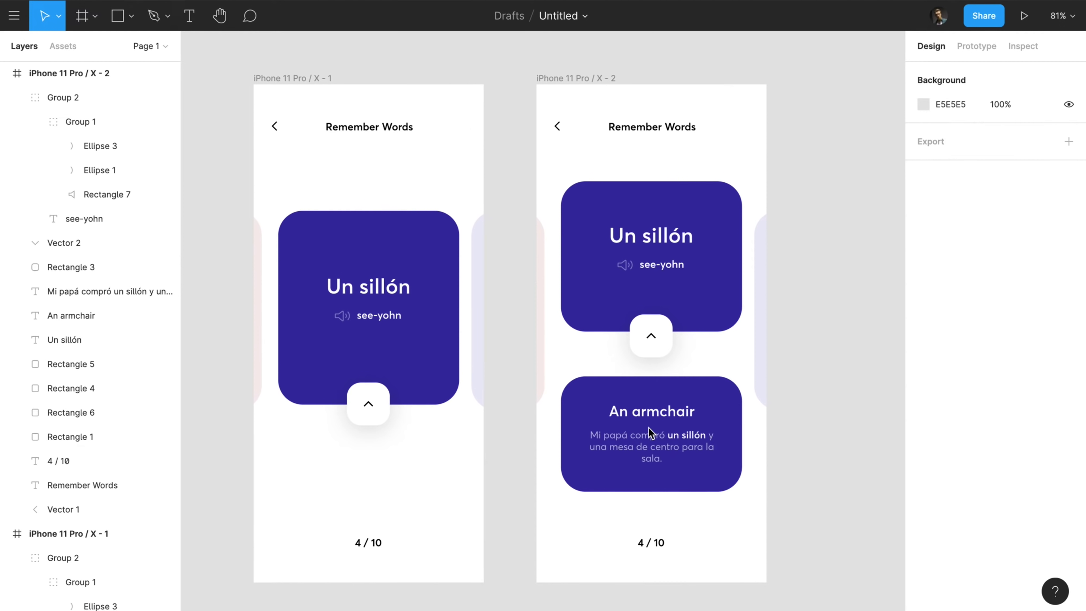
Nudge the word and pronunciation block slightly down in the second screen's card and slightly up in the first's
left_click(662, 270)
left_click(625, 267)
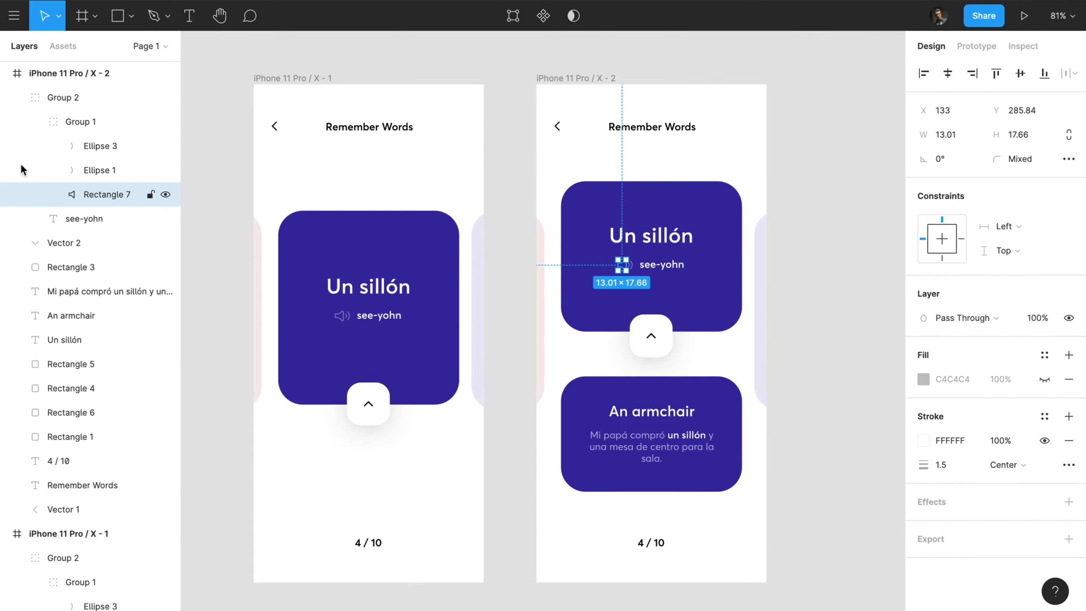
left_click(667, 267)
left_click(651, 236, "shift")
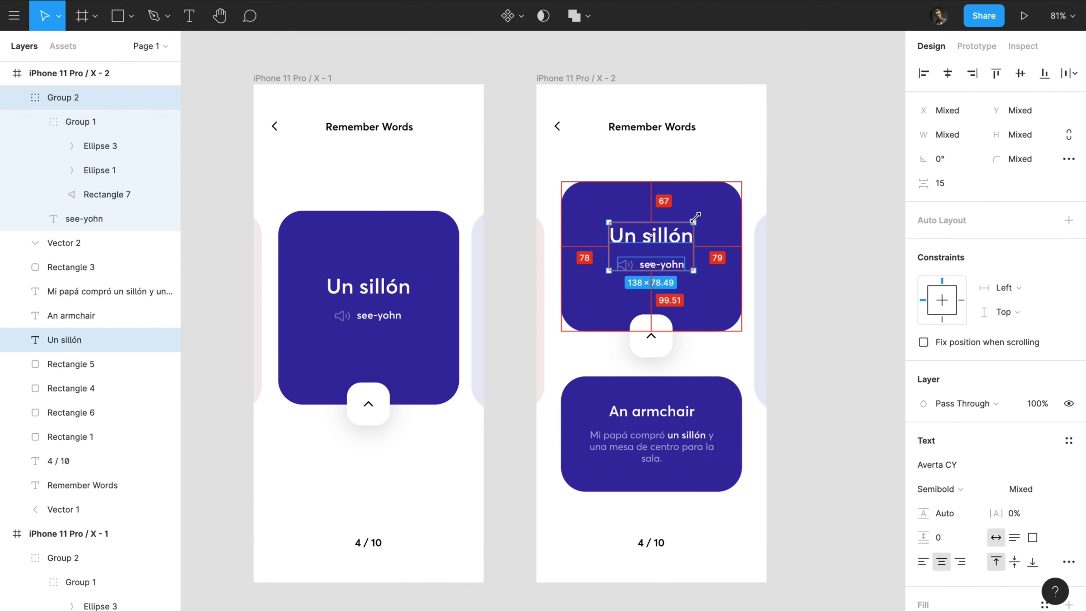
left_click(379, 319)
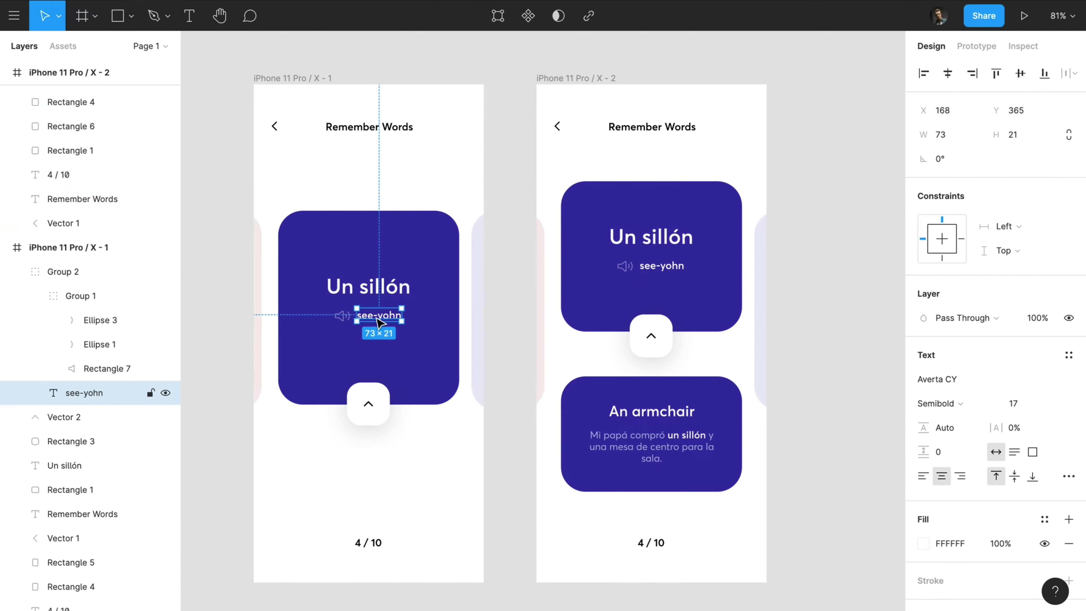
left_click(81, 296)
left_click(387, 317, "shift")
left_click(367, 286, "shift")
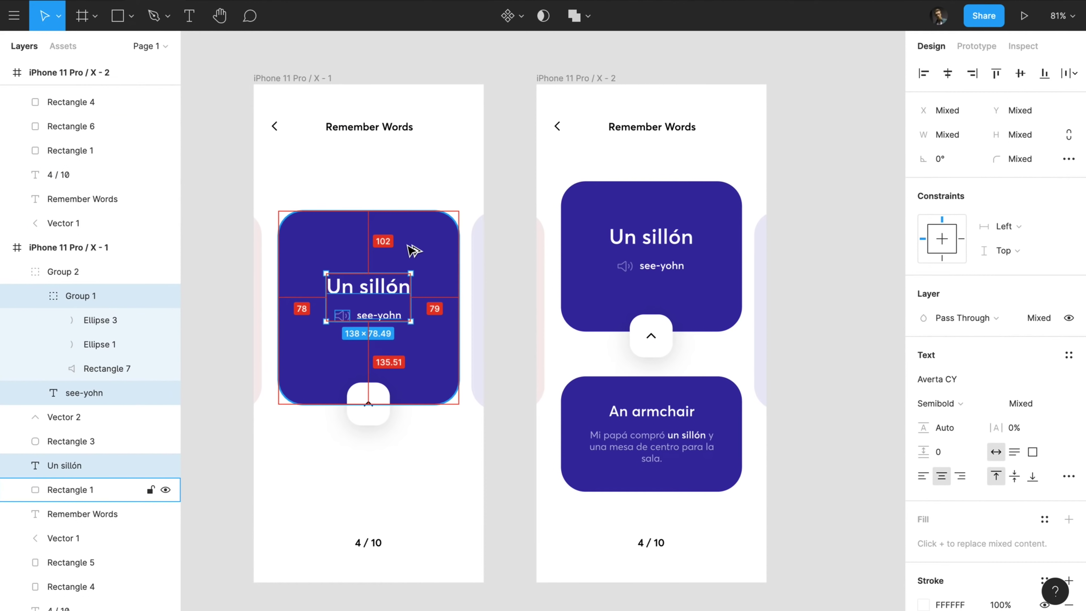
Move the "4 / 10" counters of both screens slightly up to Y 729
left_click_drag(342, 523, 673, 549)
key("Down")
key("Down")
key("Down")
left_click(697, 553)
left_click(665, 542)
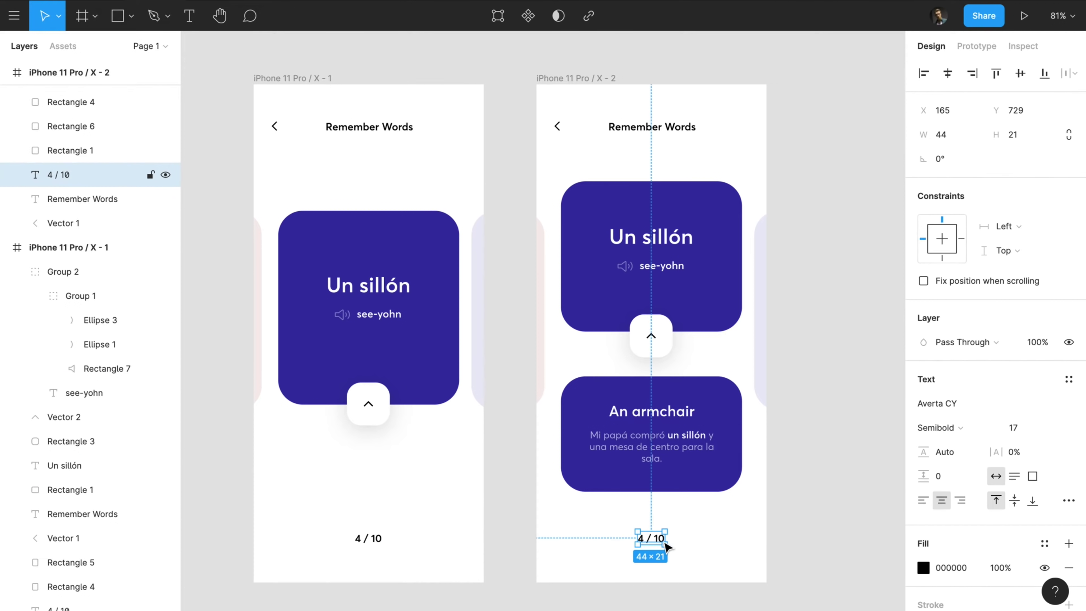
left_click(691, 539)
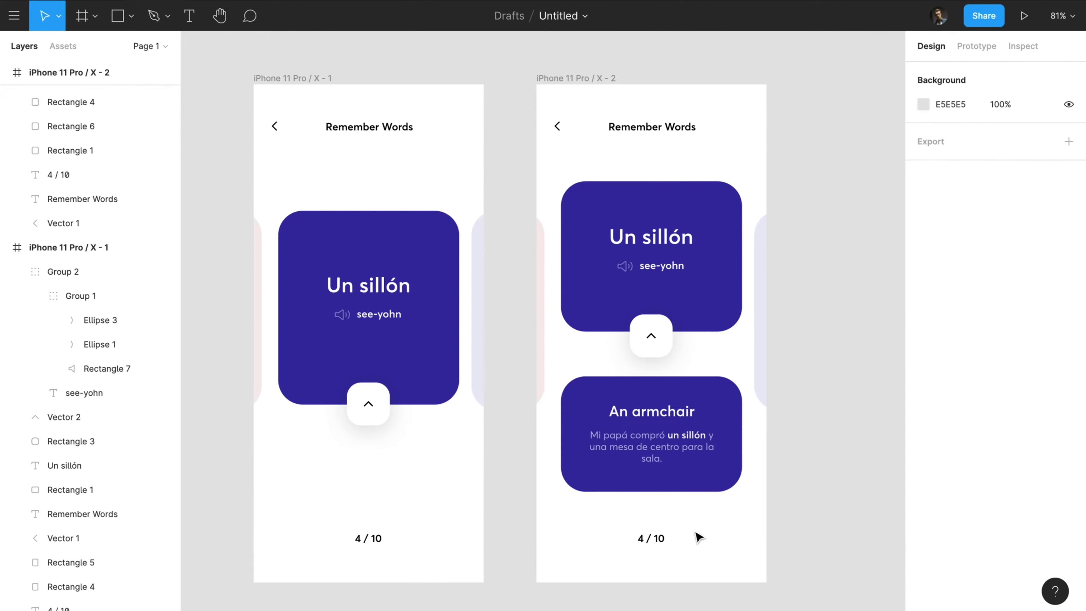
left_click(802, 193)
Set the font size of the "4 / 10" counters and "Remember Words" headers on both screens to 19
left_click(651, 459)
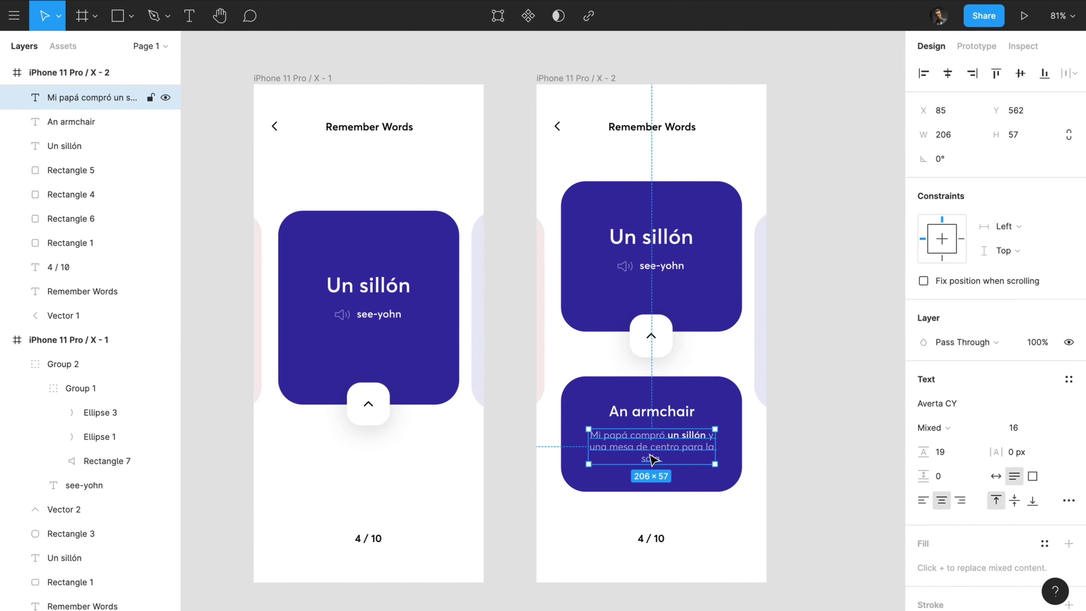
left_click(654, 540)
left_click(364, 539, "shift")
left_click(370, 127, "shift")
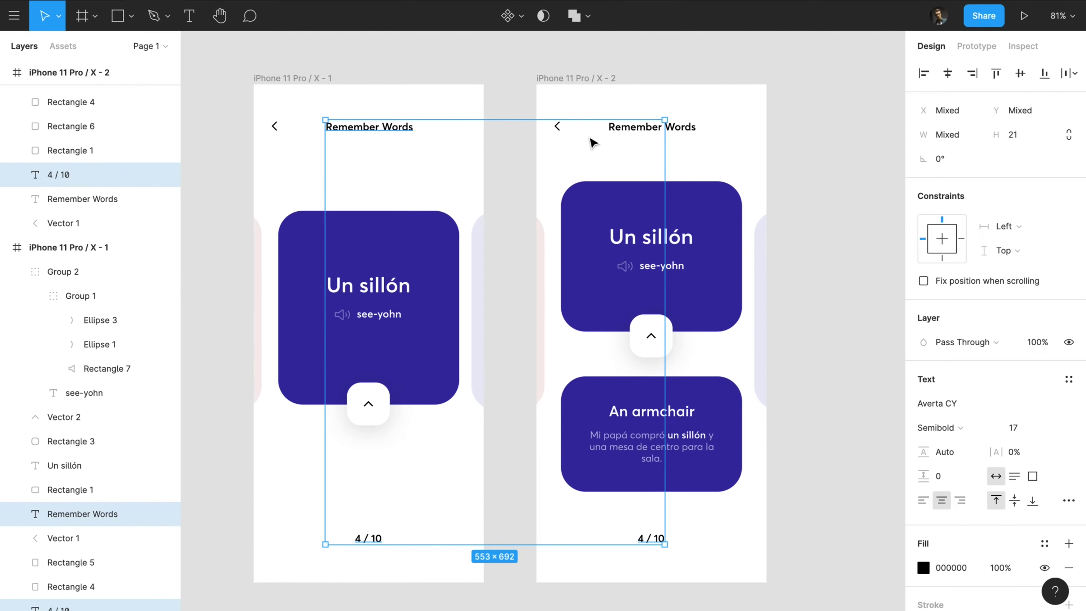
left_click(629, 128, "shift")
type("19")
key("Return")
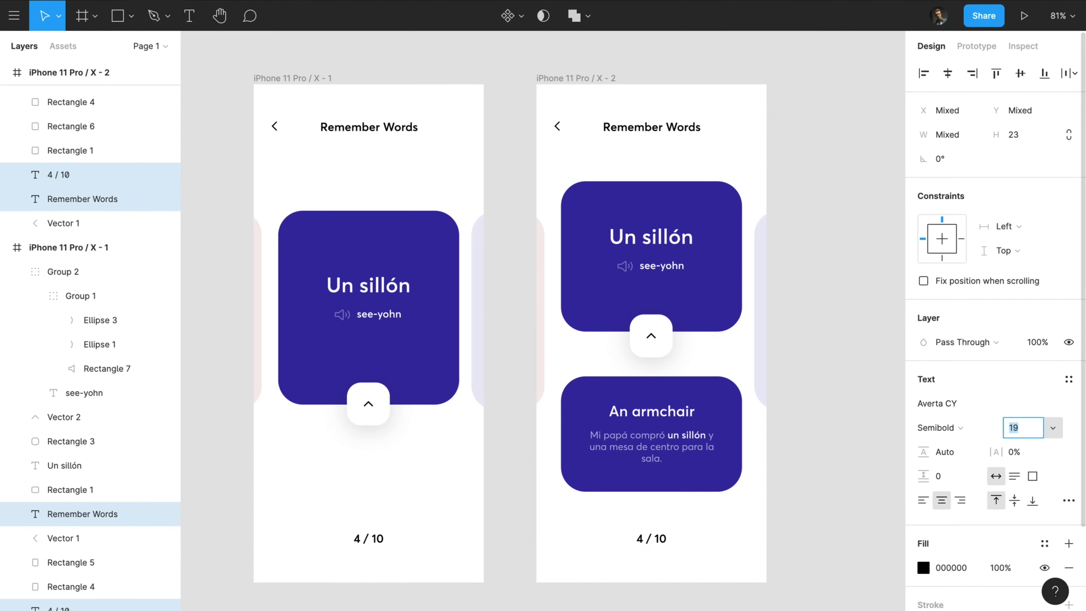
left_click(722, 537)
Centre the enlarged "4 / 10" counter and "Remember Words" header horizontally within their screens
left_click(651, 538)
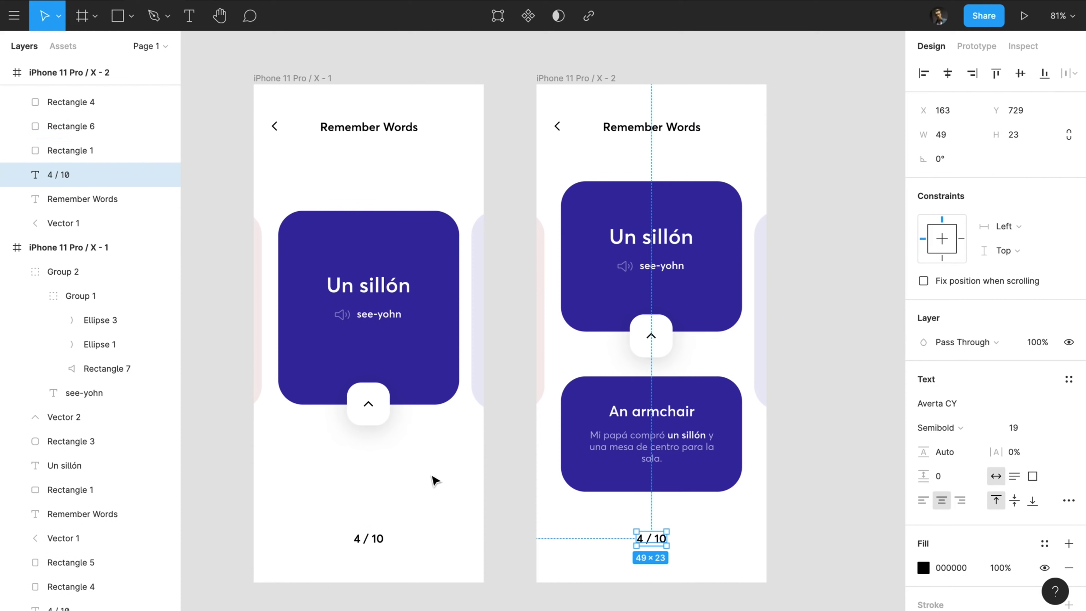
left_click(370, 539)
left_click(948, 73)
left_click(675, 130)
left_click(948, 71)
Nudge both "Remember Words" headers up to Y 56 and align their vertical centres
left_click(385, 128, "shift")
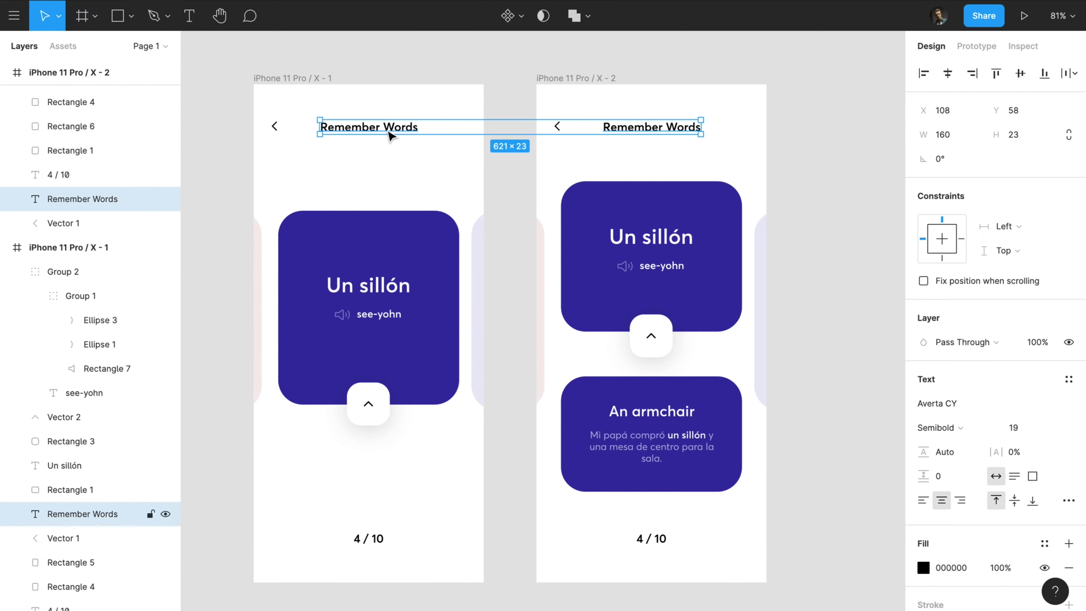
key("Up")
key("Up")
left_click(1025, 74)
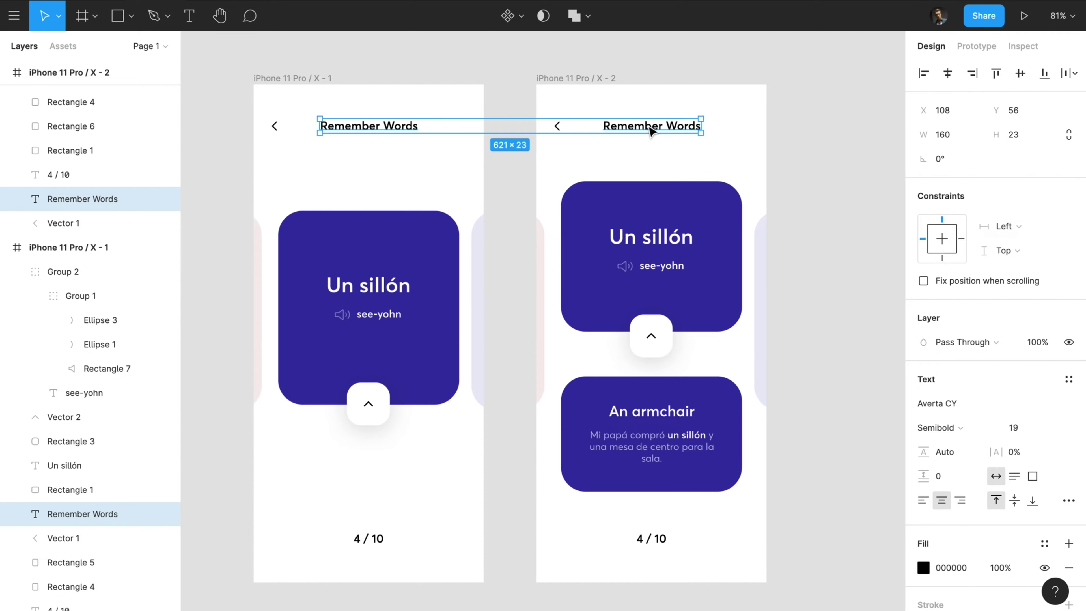
Set the stroke width of the back arrows on both screens to 2
left_click_drag(562, 143, 547, 102)
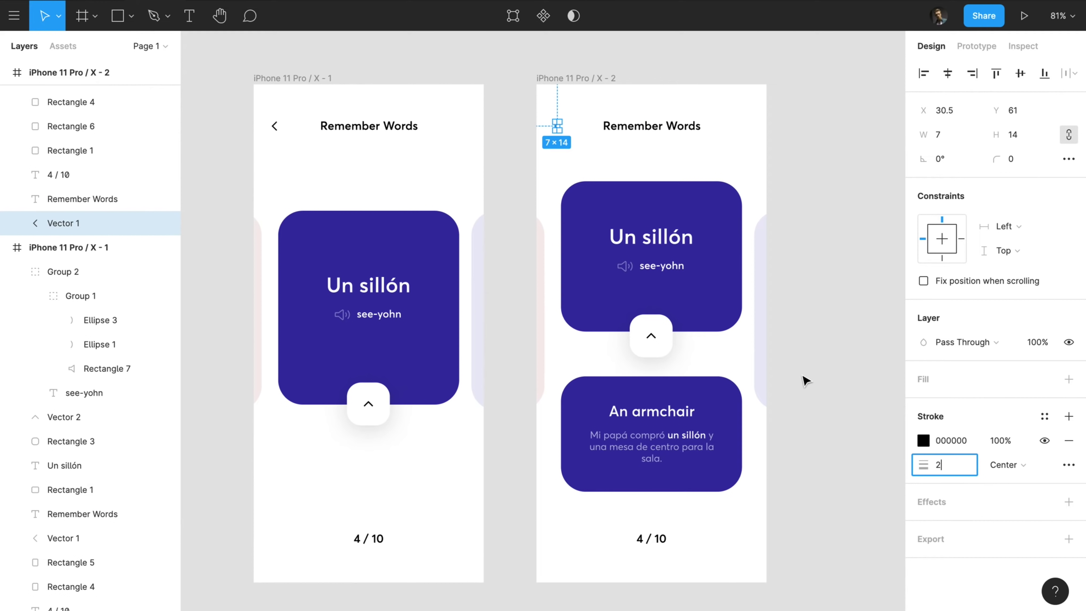
key("Escape")
left_click(272, 127)
left_click_drag(956, 465, 884, 463)
type("2")
key("Escape")
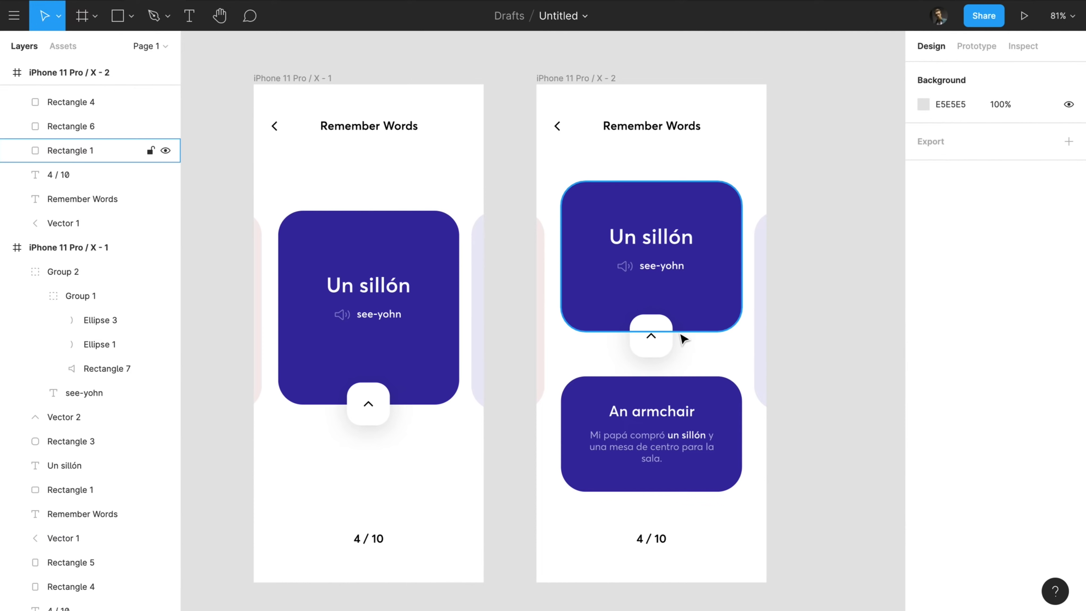
Rotate the chevron in the first screen's white button so it points down
left_click(654, 337)
left_click(370, 404)
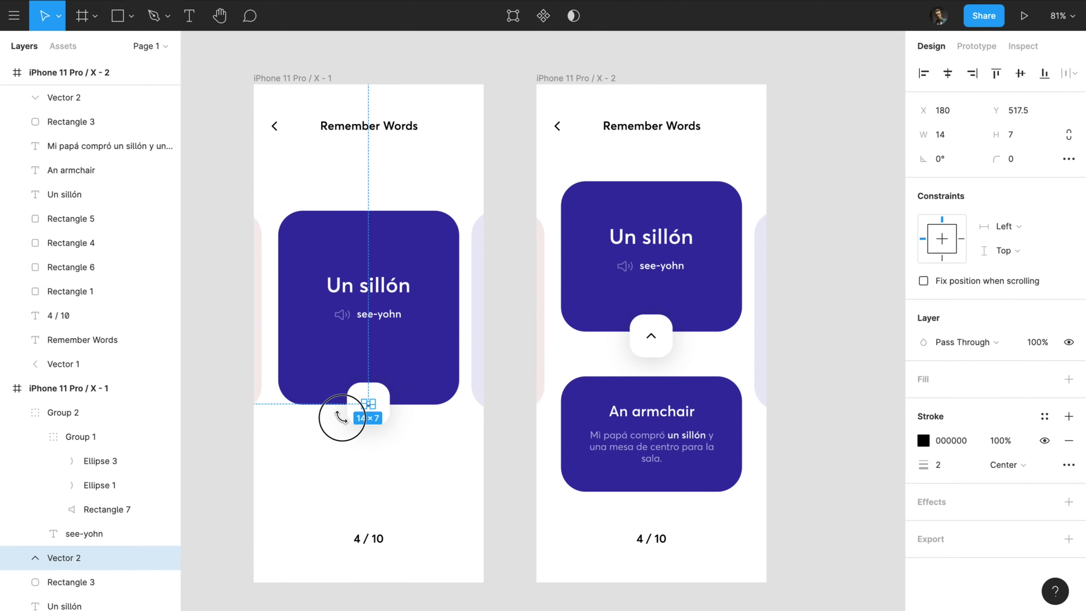
key("Escape")
Nudge the "An armchair" title and example sentence slightly down in the translation card
left_click(599, 439)
left_click(615, 412, "shift")
key("alt+Down")
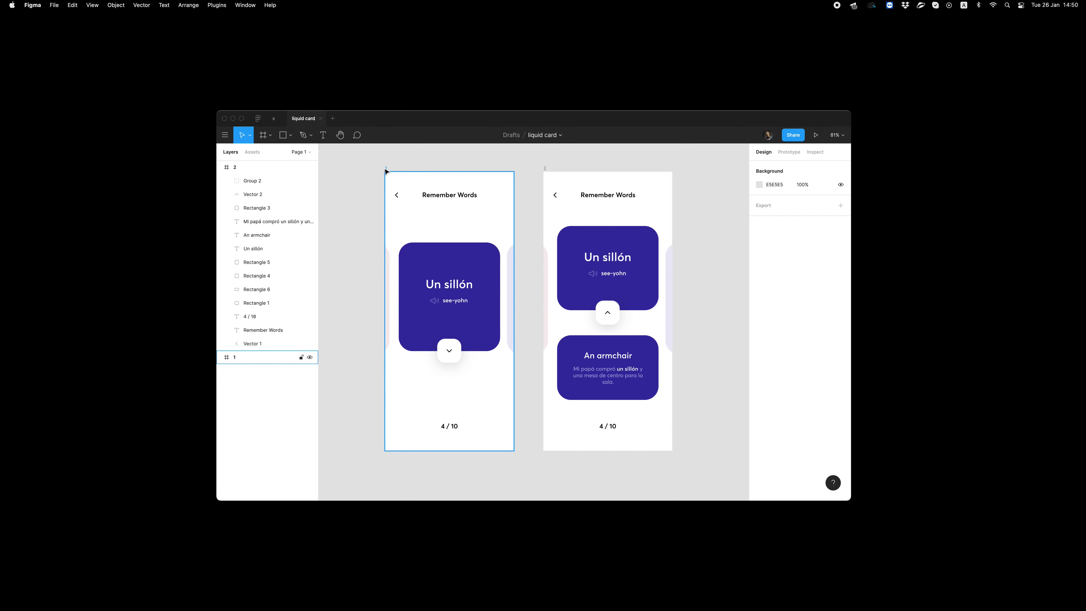
Select frames 1 and 2, launch the AEUX plugin and send them to After Effects with reference image export enabled
left_click(386, 170)
left_click(544, 170, "shift")
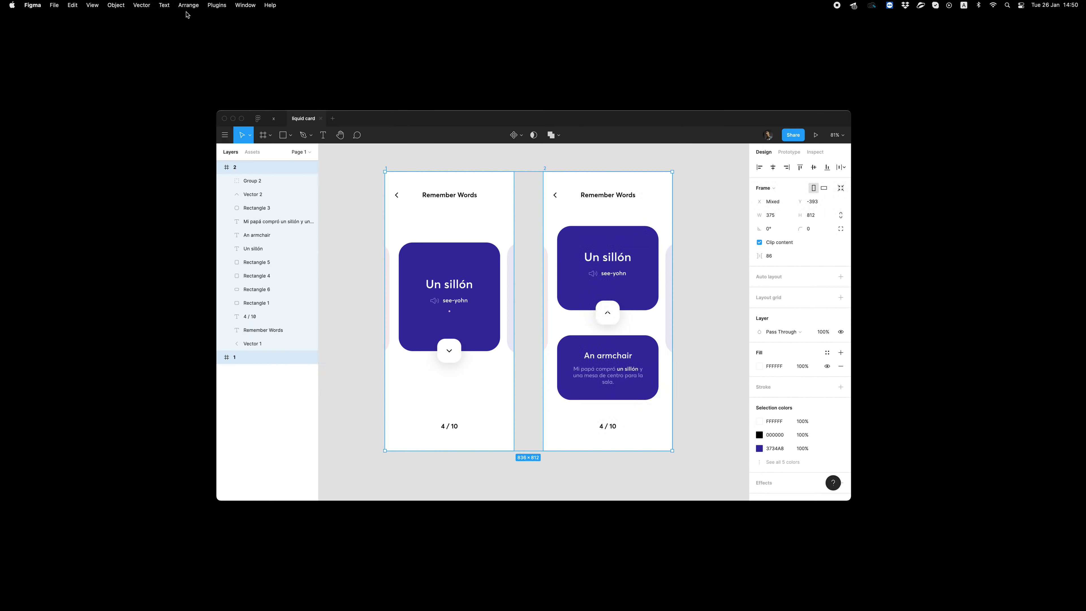
left_click(217, 5)
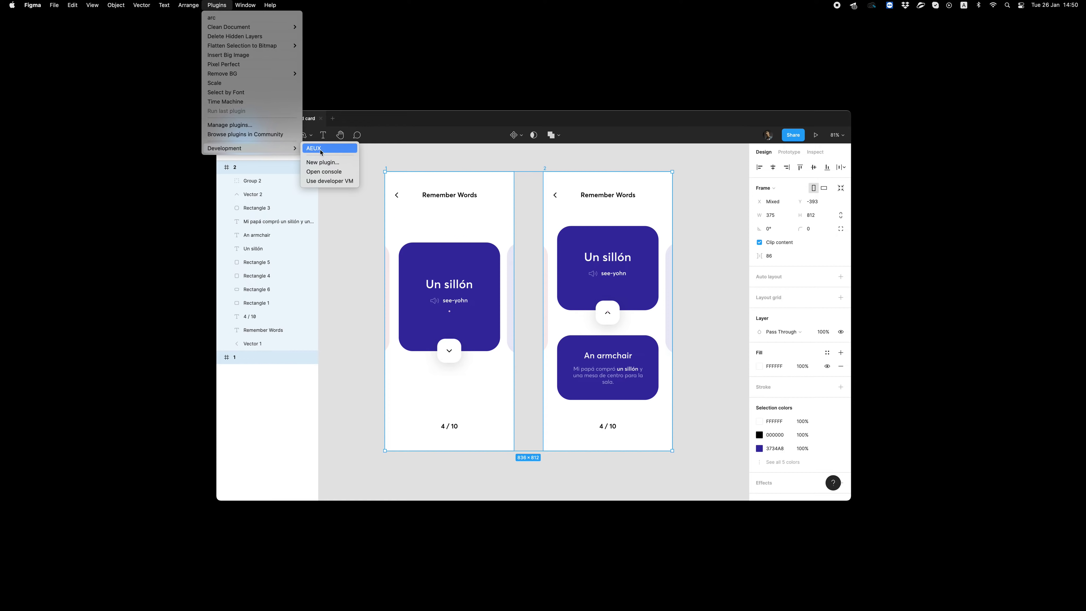
left_click(319, 151)
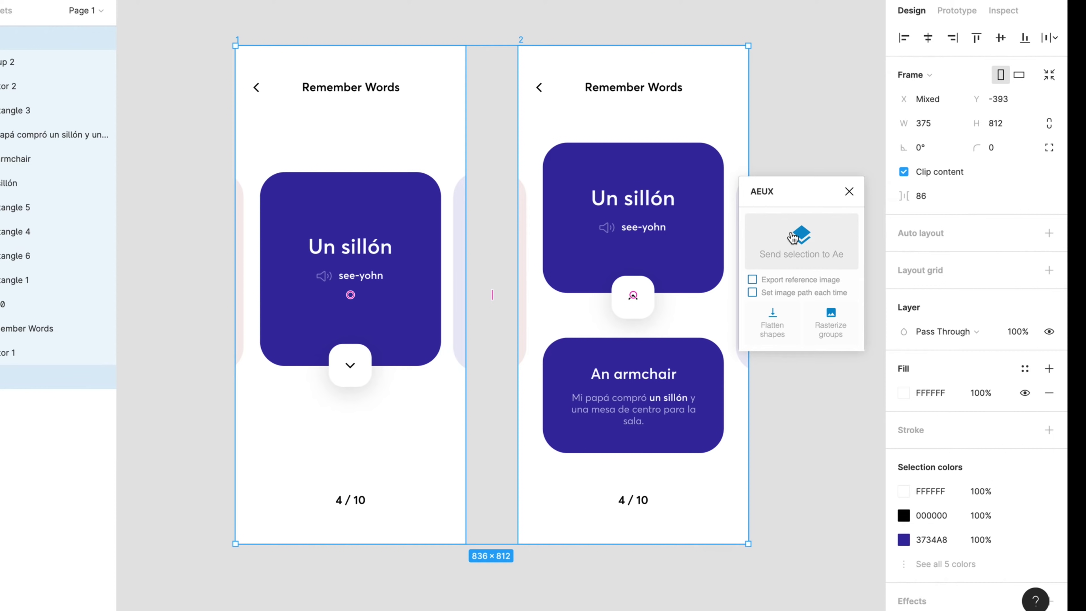
left_click(828, 278)
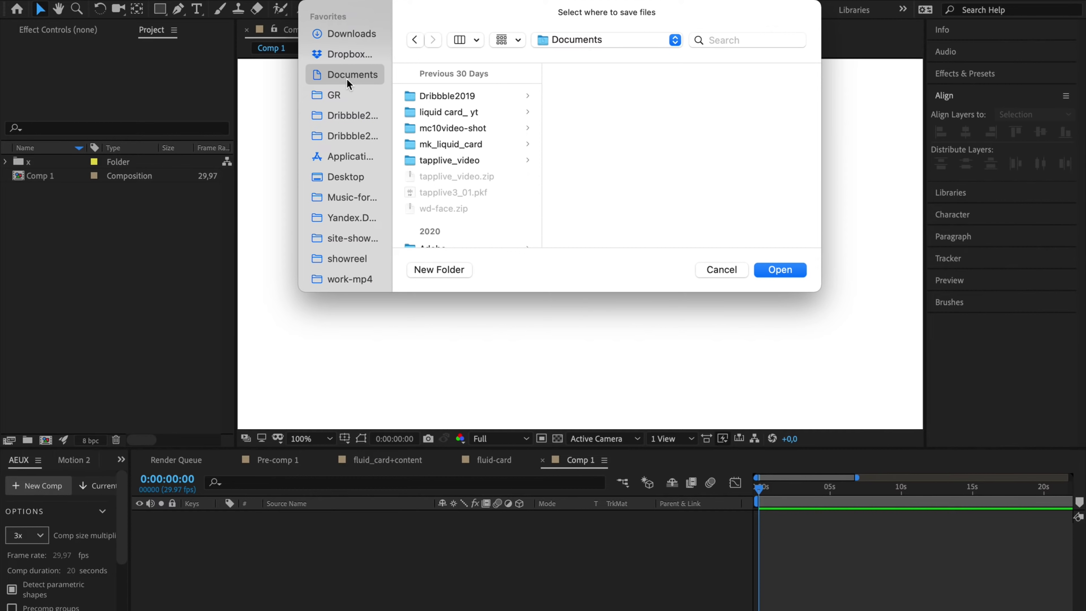
Create a folder "liquidcard-mk" in Documents and choose it as the save location for the imported files
left_click(439, 270)
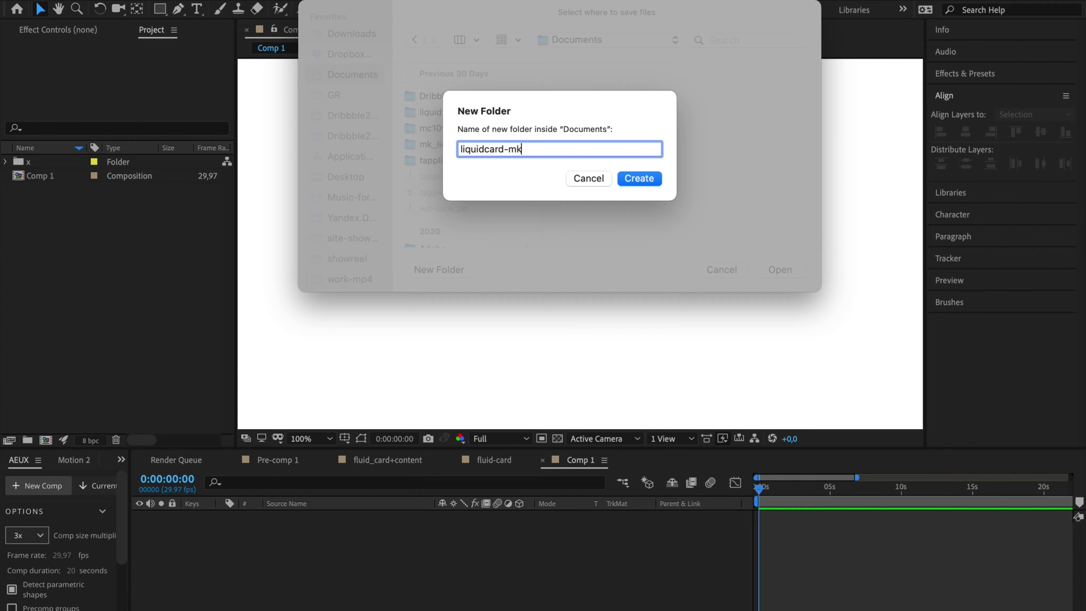
key("Return")
left_click(774, 271)
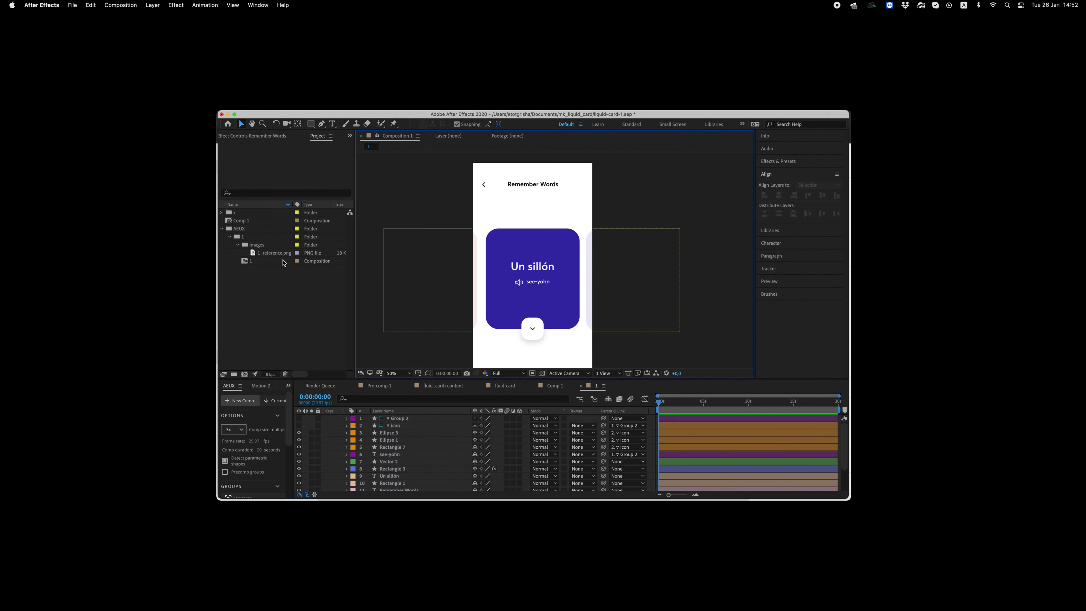
Switch back to Figma, select only frame 2 and send it to After Effects with its reference image
key("super+Tab")
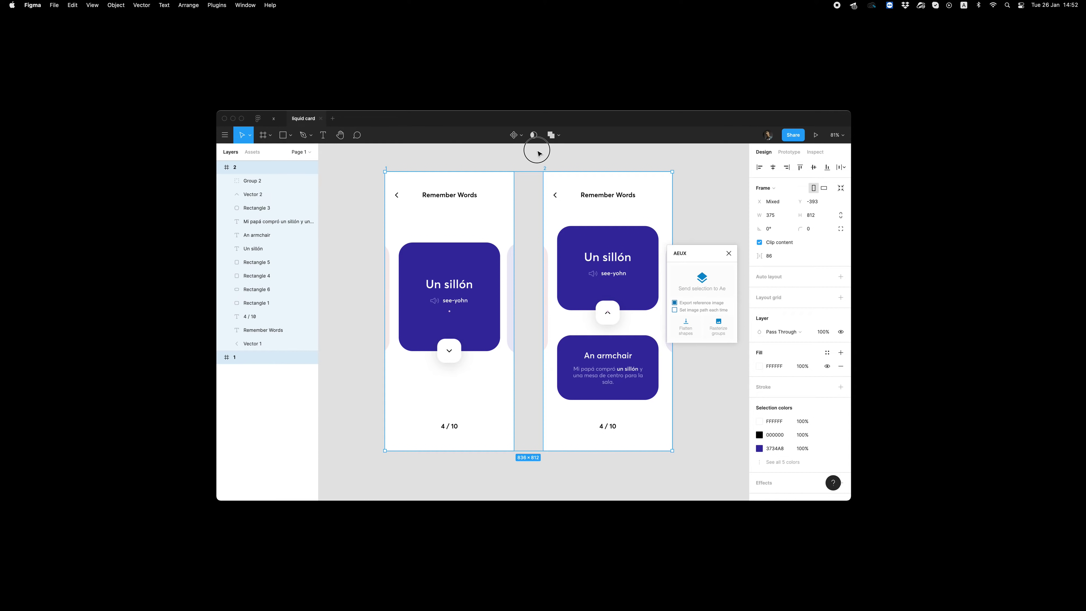
left_click(539, 153)
left_click(545, 168)
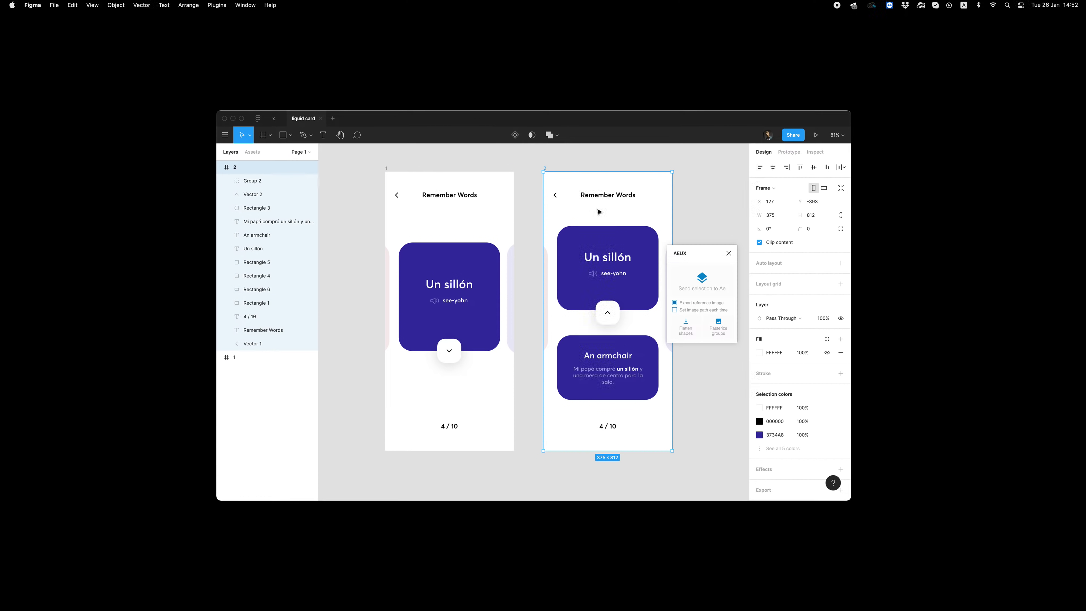
left_click(689, 279)
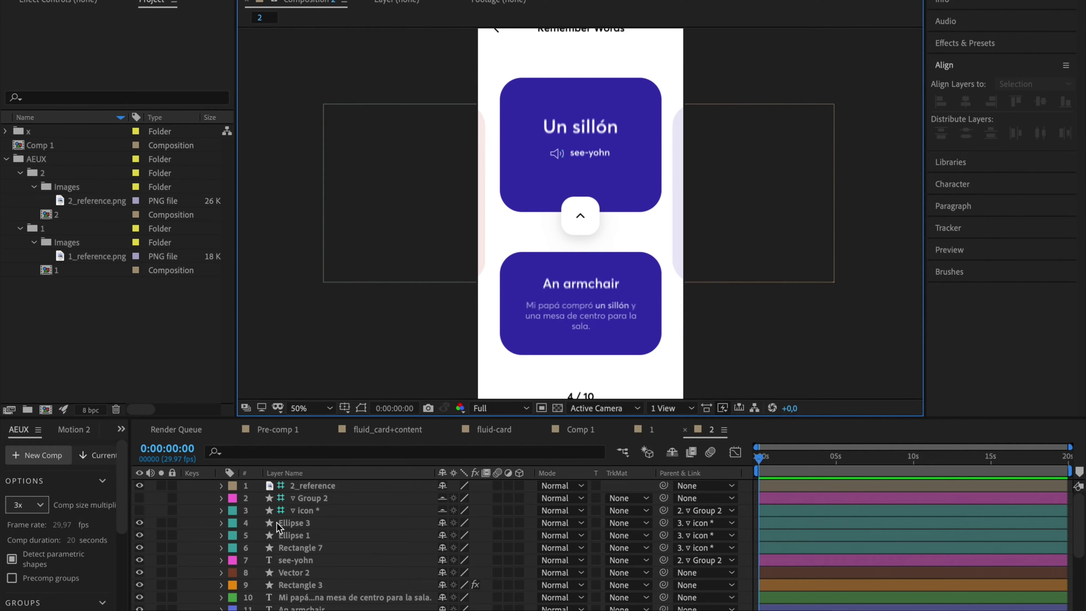
Hide the 2_reference layer and set the words "un sillón" in the example sentence to Semibold
left_click(402, 420)
left_click(299, 419)
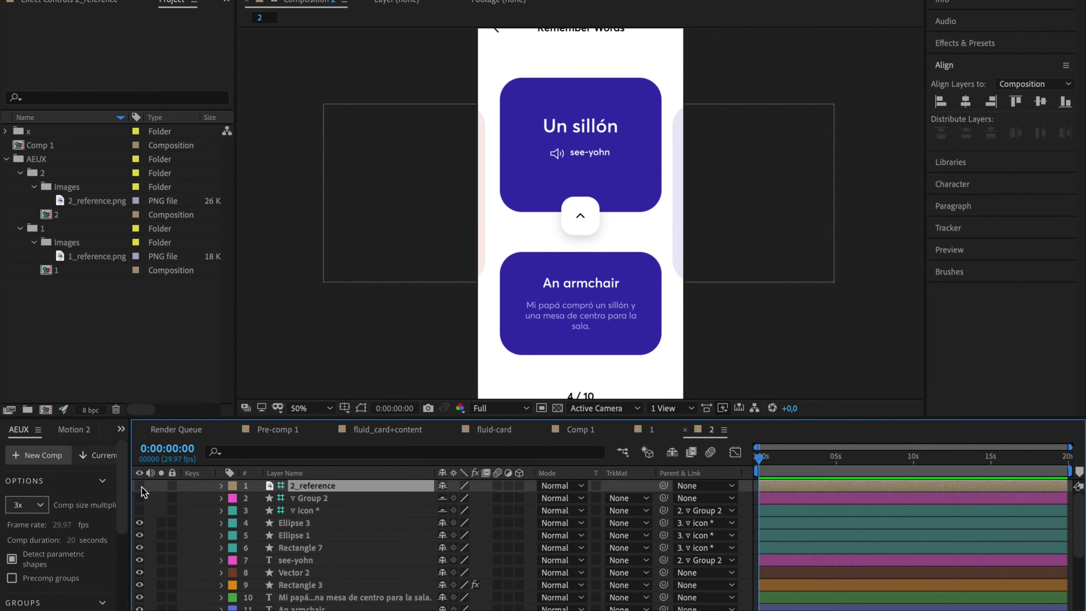
left_click(557, 317)
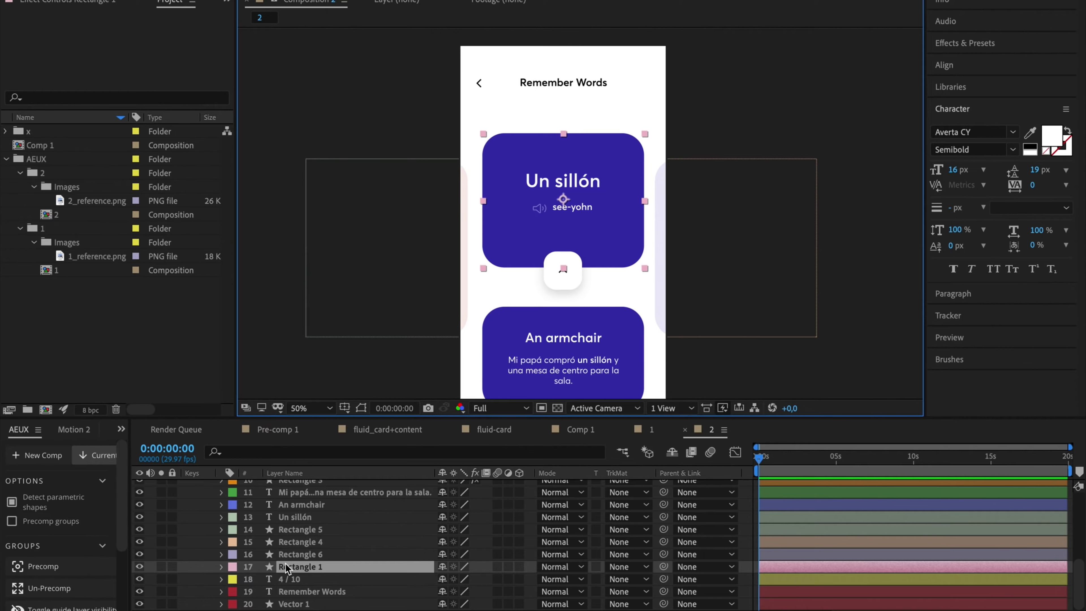
Expand the contents of the upper card's Rectangle 1 shape layer down to its rectangle path properties
left_click(221, 567)
left_click(233, 580)
scroll(274, 565, "down", 1)
left_click(246, 555)
scroll(248, 559, "down", 2)
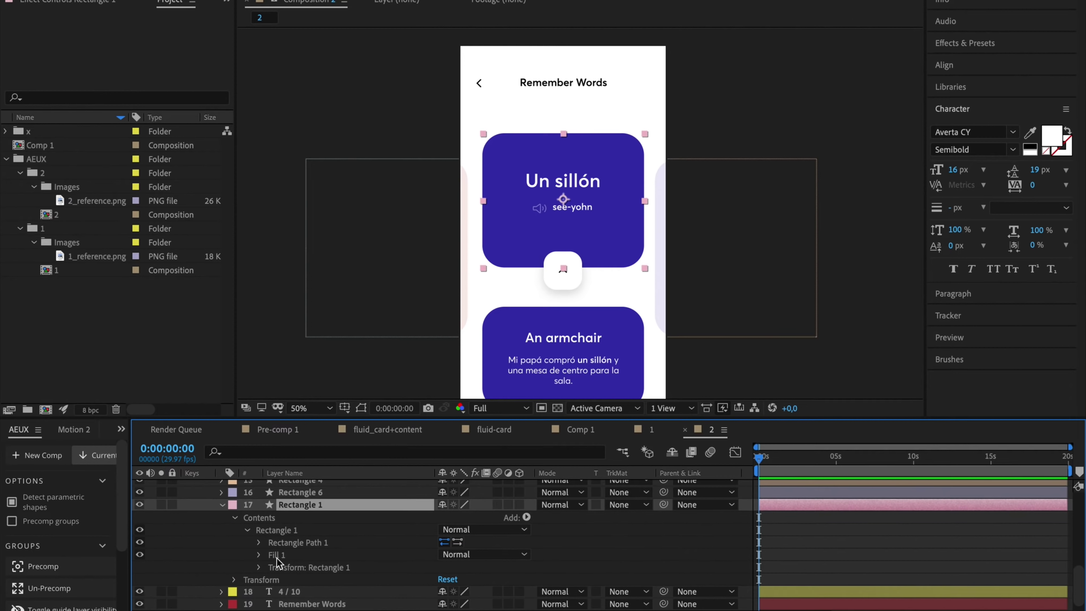
left_click(260, 544)
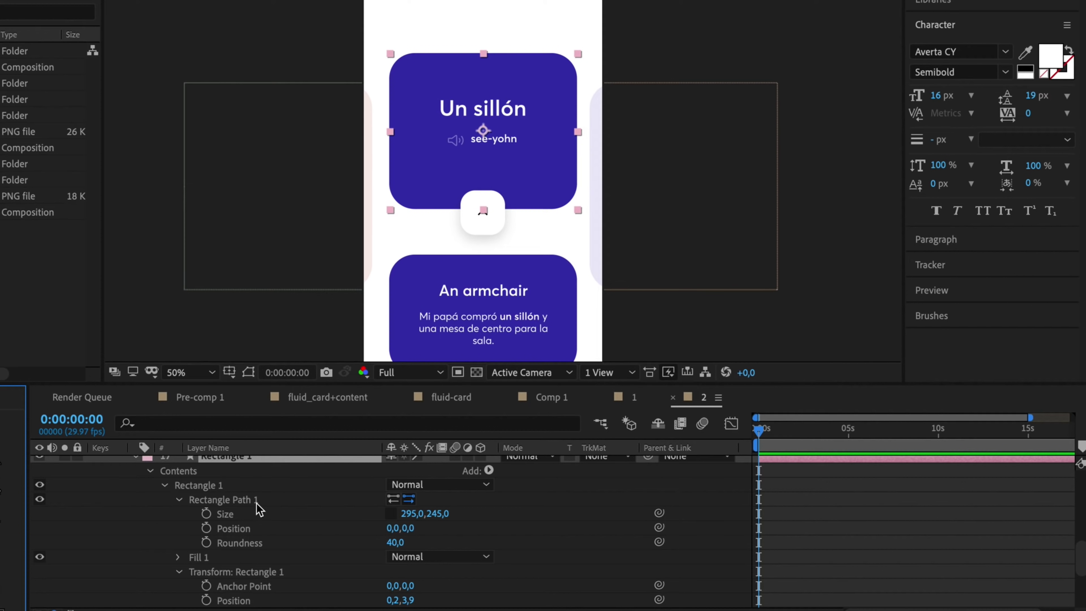
Convert the upper card's rectangle path to a Bezier path and set the Rectangle 8 layer's opacity to 37%
right_click(329, 543)
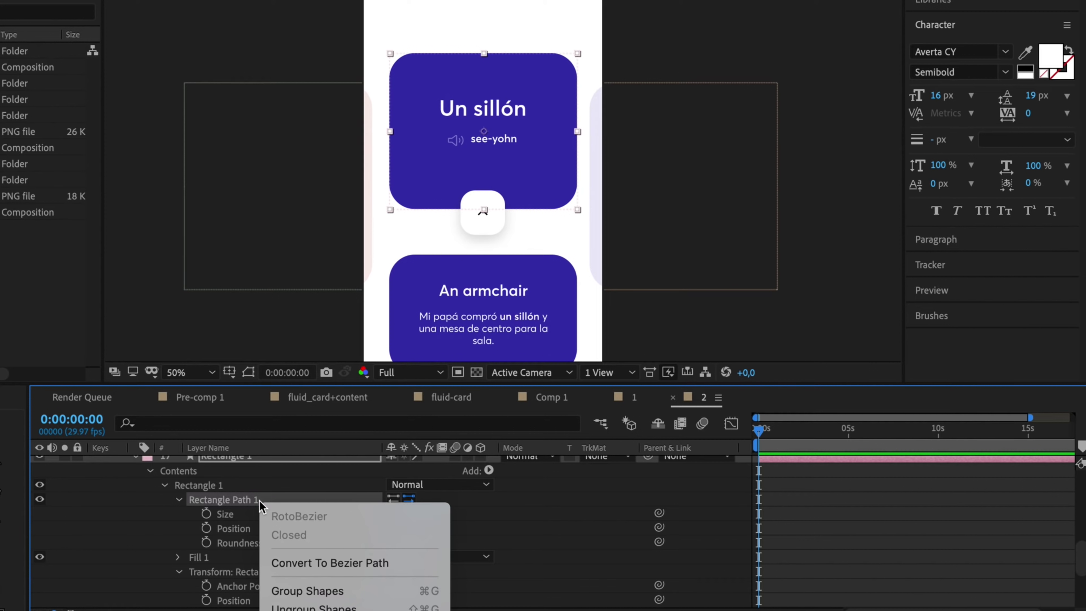
left_click(314, 564)
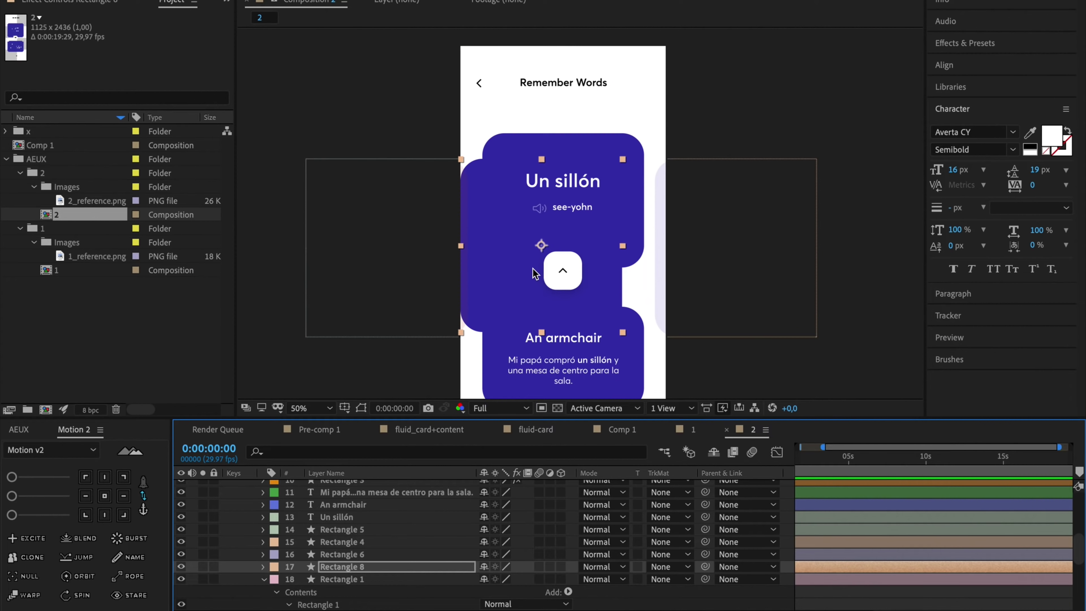
left_click(368, 568)
key("t")
left_click_drag(486, 580, 430, 576)
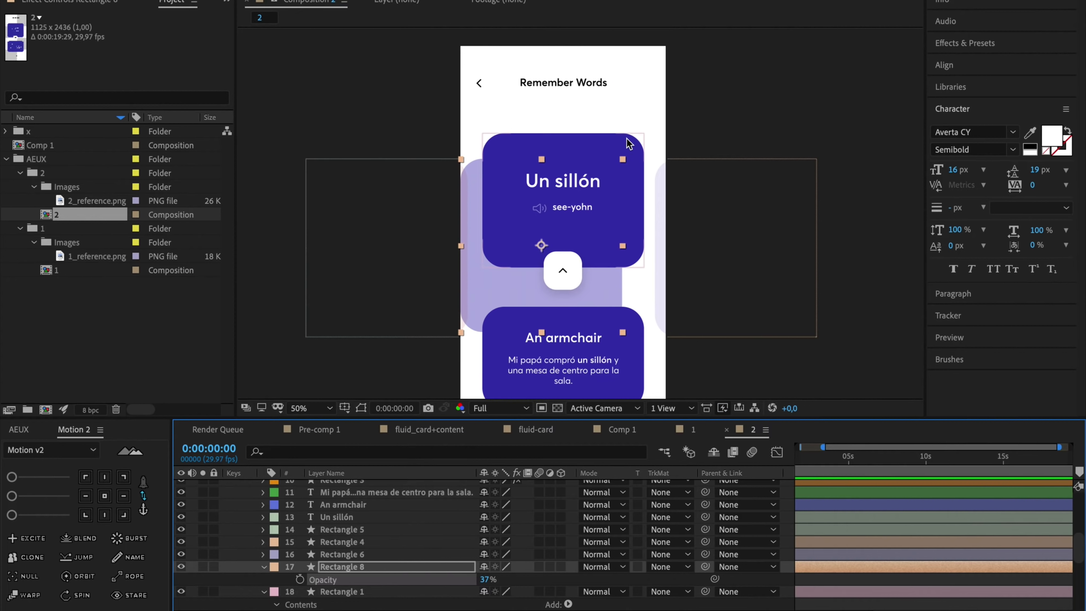
Keyframe the path of Rectangle 1 at the start and at 0:00:02:22
left_click(627, 144)
scroll(868, 467, "left", 2)
left_click_drag(834, 457, 842, 464)
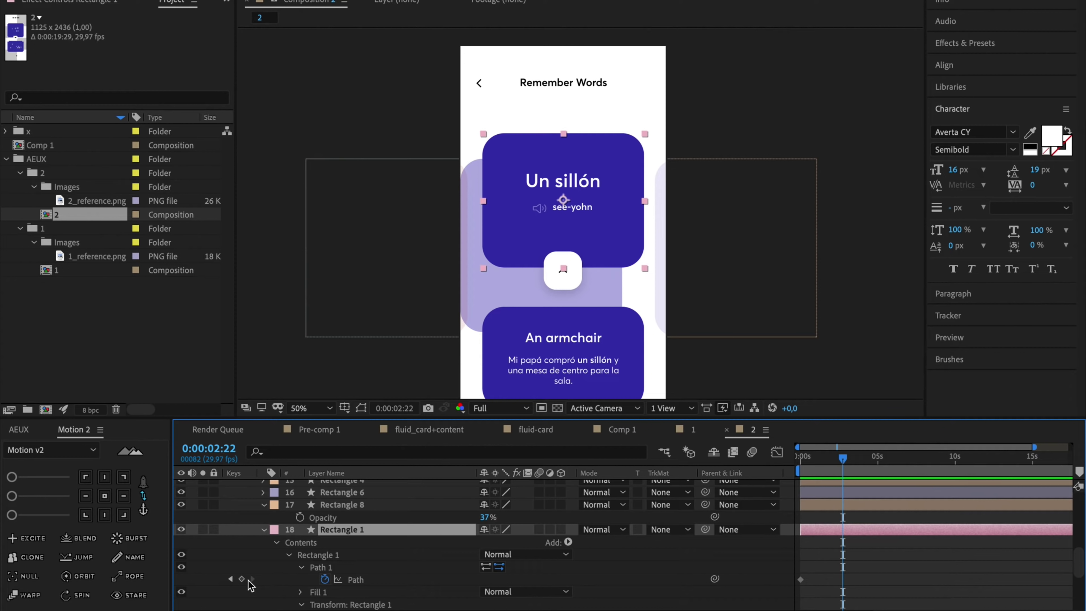
left_click(242, 579)
left_click(316, 534)
left_click(843, 580)
left_click(178, 9)
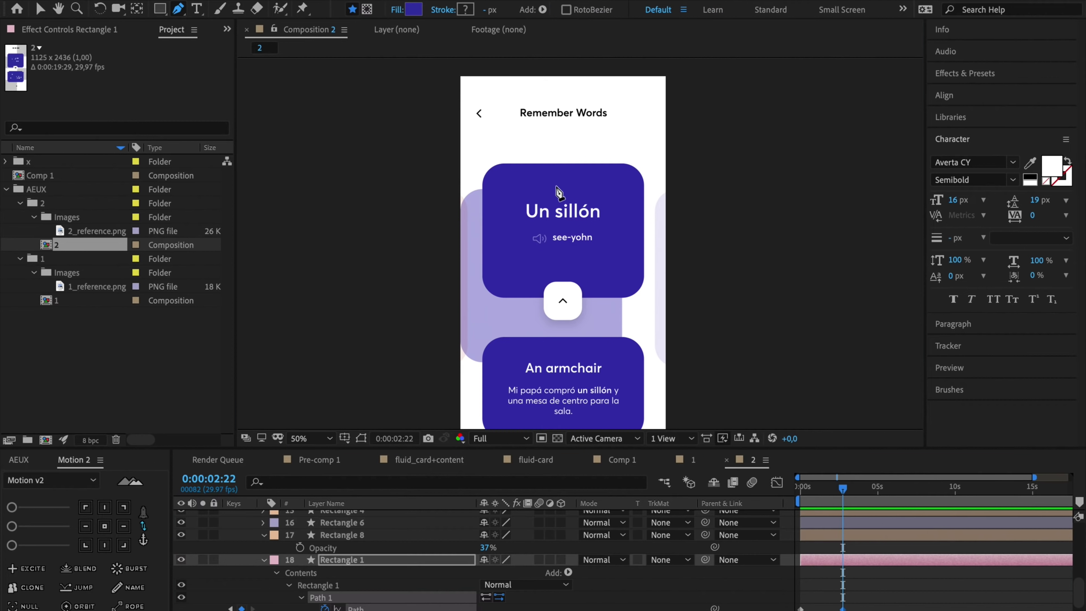
left_click(556, 151)
key("super+z")
key("v")
Move the lower vertices of Rectangle 1's path straight down to the bottom edge of the semi-transparent Rectangle 8
left_click_drag(658, 256, 410, 320)
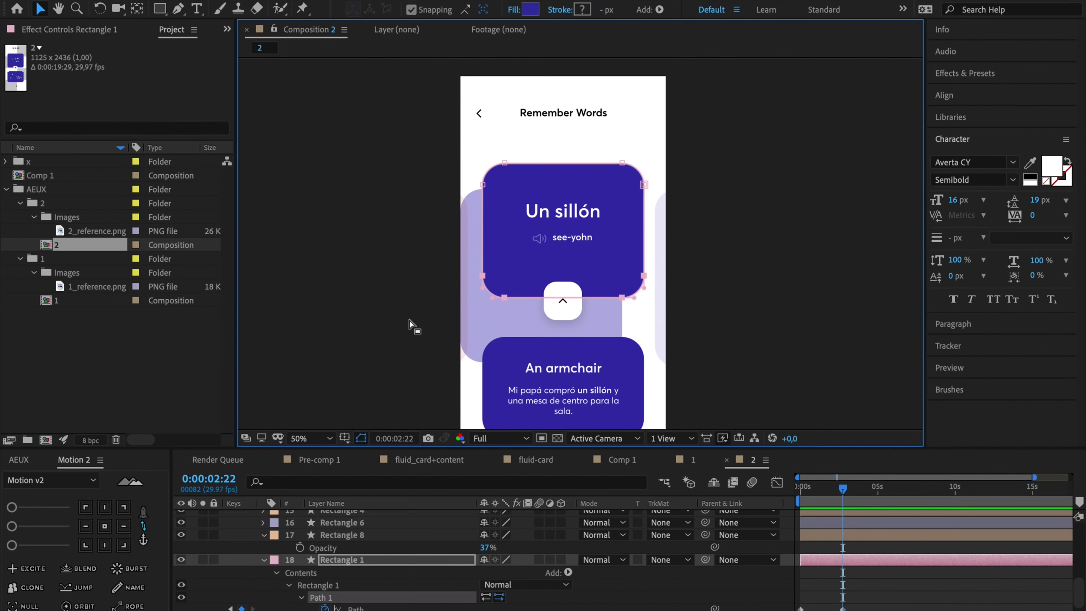
key("shift+Down")
key("shift+Down")
key("shift+Down")
key("shift+Down")
key("shift+Down")
key("shift+Down")
key("shift+Down")
key("shift+Down")
key("shift+Down")
key("shift+Down")
key("shift+Down")
key("shift+Down")
key("shift+Down")
key("shift+Down")
key("shift+Down")
key("shift+Down")
key("shift+Down")
key("shift+Down")
key("shift+Down")
key("shift+Down")
key("shift+Up")
key("shift+Up")
key("shift+Up")
key("shift+Up")
key("shift+Up")
Move the path's upper vertices down to Rectangle 8's top edge and check the alignment of the lower vertices
left_click_drag(445, 168, 665, 201)
key("shift+Down")
key("shift+Down")
key("shift+Down")
key("shift+Down")
key("shift+Down")
key("shift+Down")
key("shift+Down")
key("shift+Up")
key("shift+Down")
key("shift+Up")
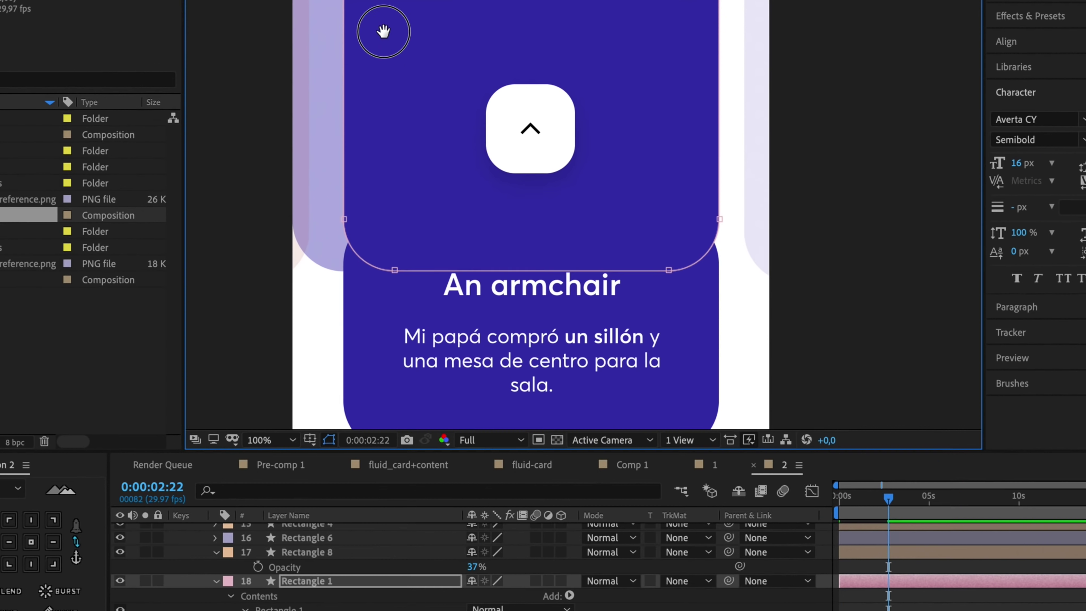
left_click_drag(761, 176, 277, 321)
key("shift+Down")
key("shift+Up")
key("comma")
left_click(709, 202)
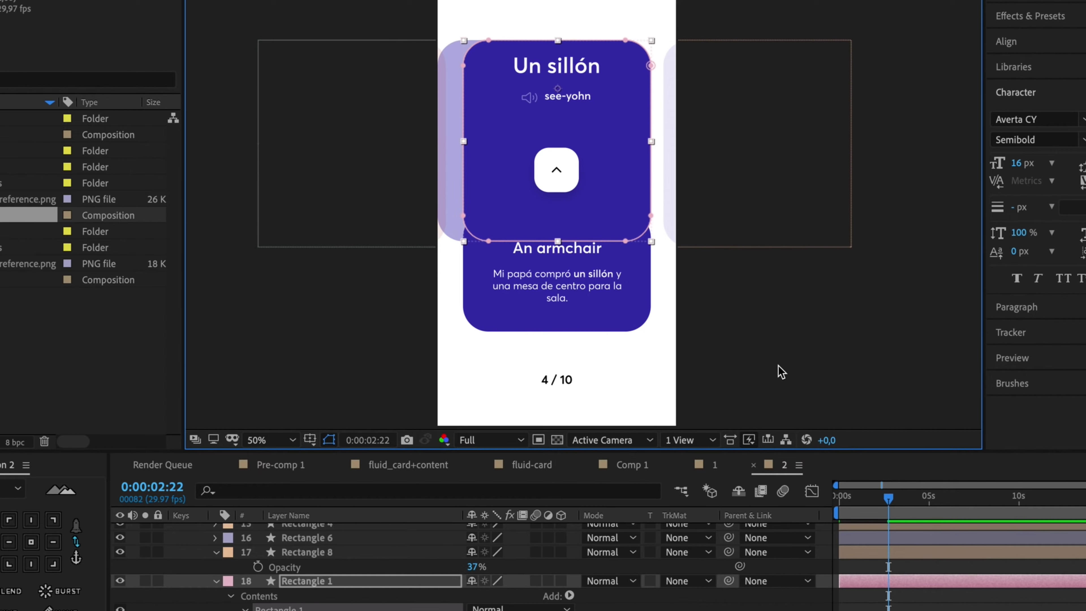
Delete the semi-transparent Rectangle 8 guide layer
left_click(778, 366)
left_click(446, 217)
left_click(454, 215)
key("Delete")
Preview the card's path animation and move its second path keyframe earlier, to about 0:00:01:07
left_click_drag(888, 499, 815, 500)
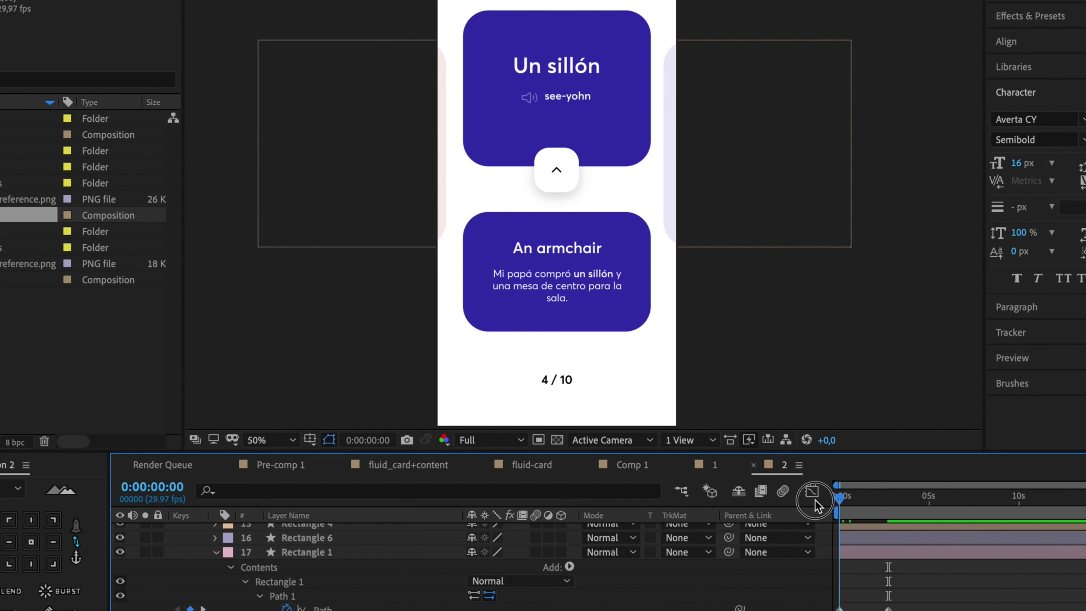
key("space")
key("space")
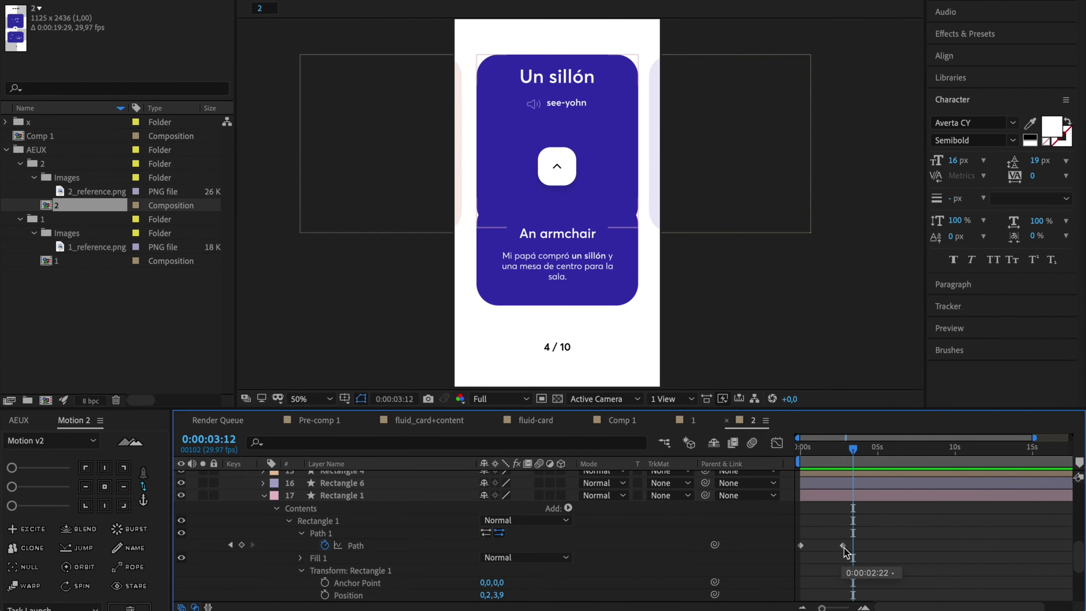
left_click_drag(843, 547, 820, 547)
key("space")
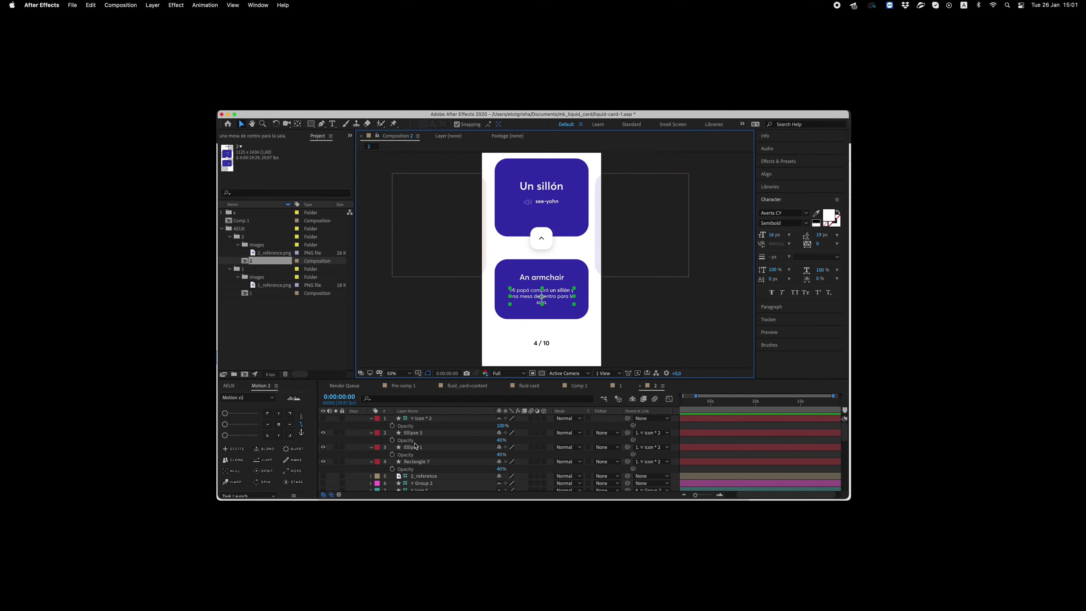
Add a null object above the Rectangle 6 layer and place it at the centre of the lower card
scroll(409, 448, "down", 5)
left_click(504, 279)
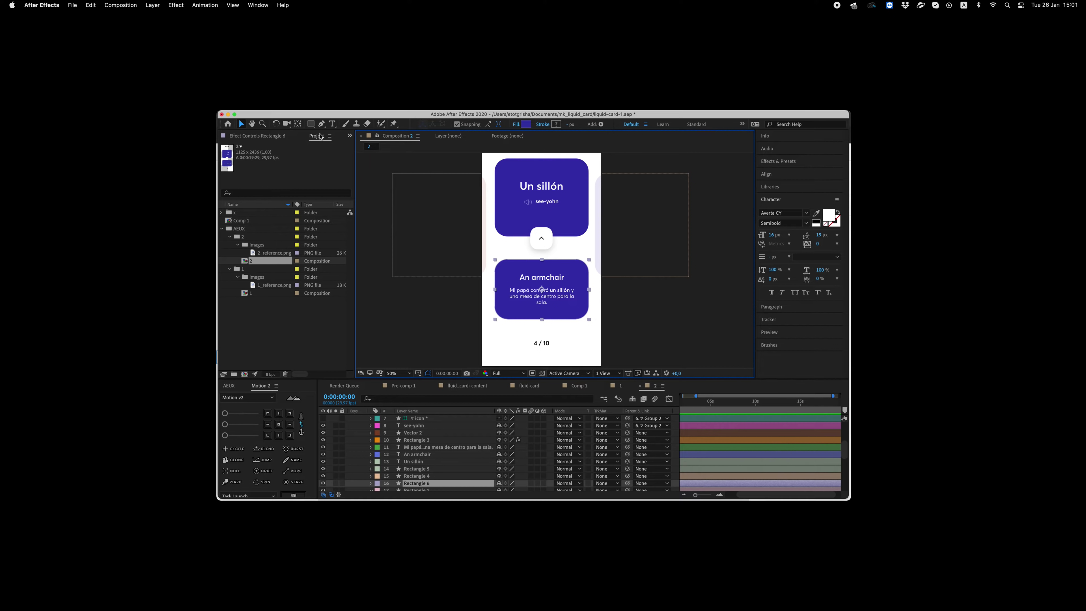
left_click(153, 4)
mouse_move(205, 18)
left_click(265, 55)
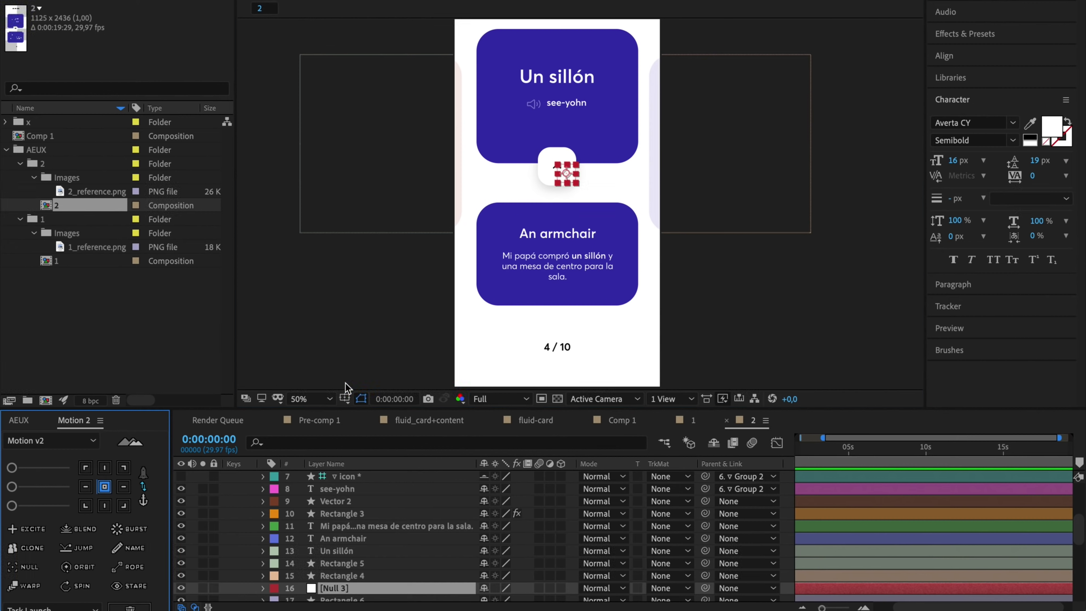
left_click_drag(567, 173, 557, 254)
Rename the lower card's null "gr1" and move it higher in the layer stack
left_click(329, 594)
left_click(529, 262)
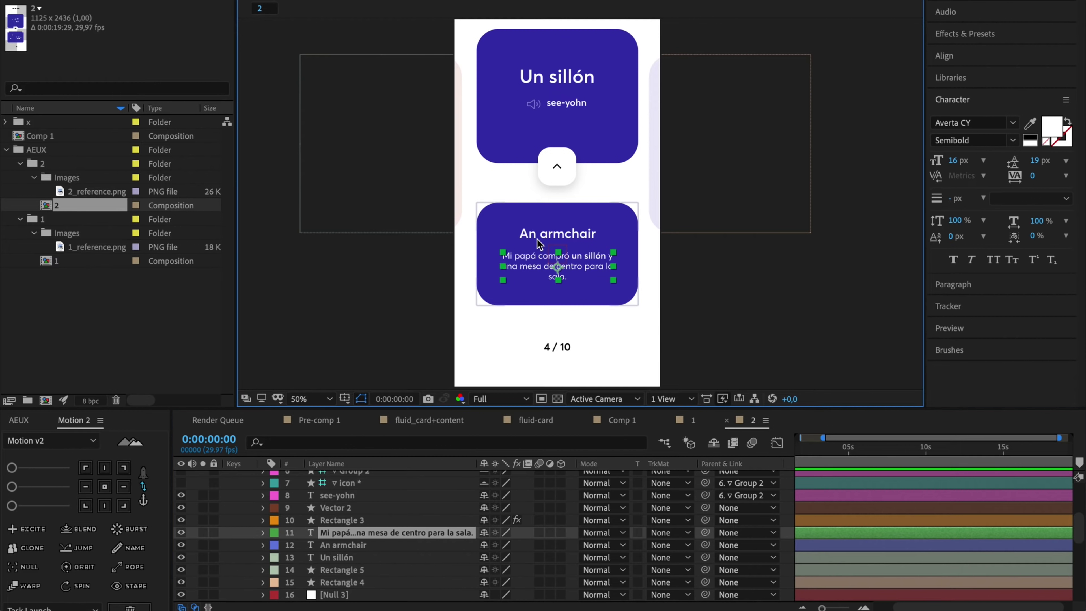
left_click(342, 595)
key("Return")
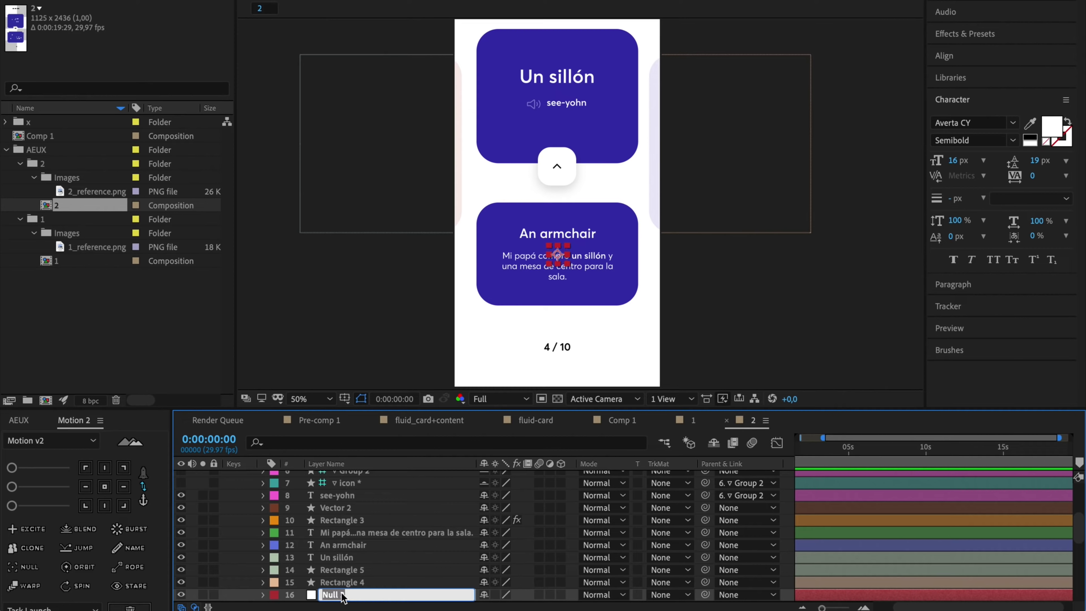
type("gr1")
key("Return")
left_click_drag(342, 595, 357, 576)
Parent the "An armchair" title, the example sentence and Rectangle 6 to the gr1 null
left_click(570, 237)
left_click(591, 266, "shift")
left_click(597, 291, "shift")
left_click_drag(705, 570, 352, 545)
Keyframe gr1's position at the start and at 562,5,1274,0 at 0:00:01:07, and preview the motion
left_click(337, 545)
key("alt+shift+p")
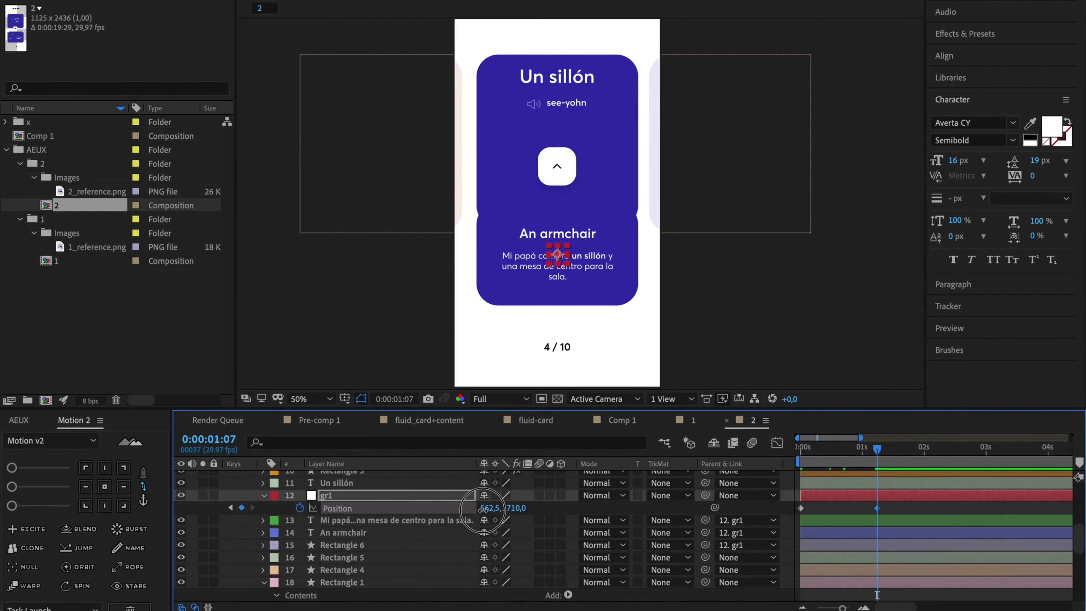
key("ctrl+z")
left_click_drag(483, 510, 216, 482)
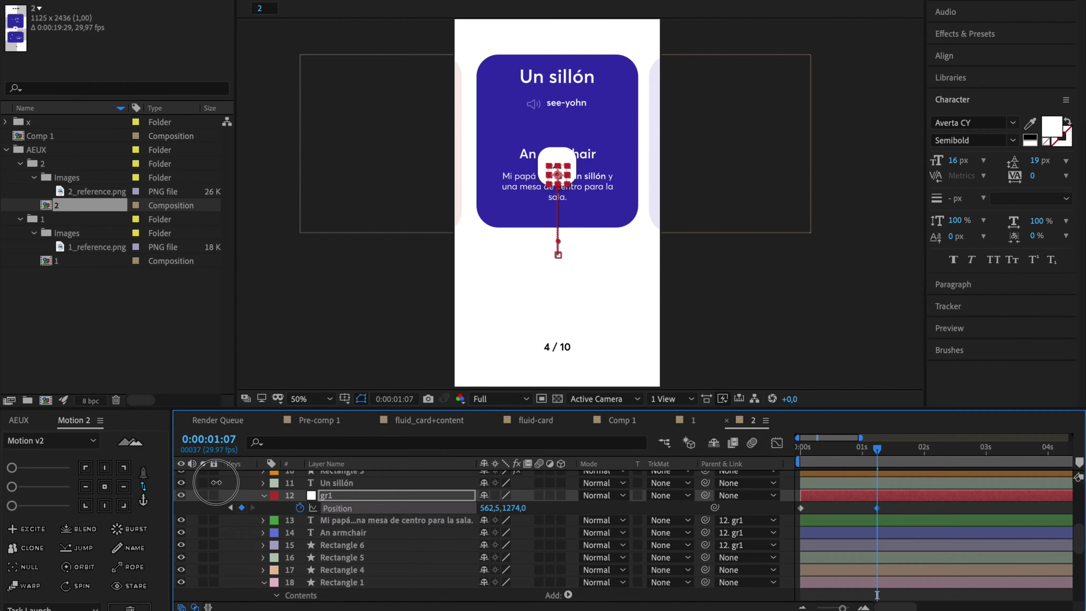
left_click_drag(816, 452, 773, 453)
key("space")
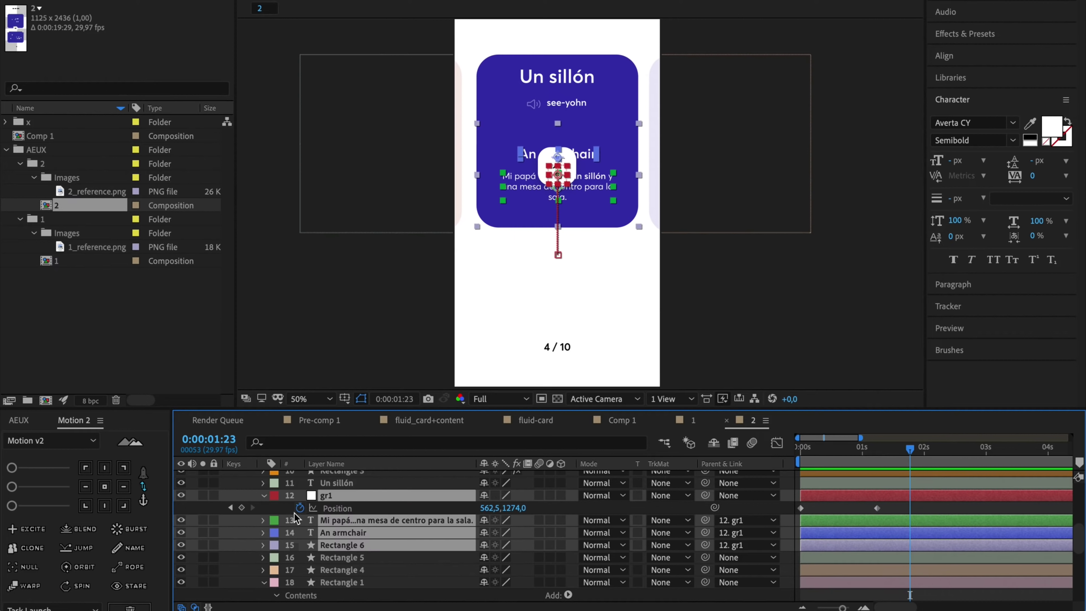
Label gr1 and its child layers yellow, move them directly above the "4 / 10" layer and preview the stacking
left_click(273, 496)
left_click(301, 572)
mouse_move(364, 545)
left_mouse_down()
mouse_move(356, 588)
mouse_move(362, 565)
left_mouse_up()
scroll(746, 511, "left", 2)
left_click_drag(812, 451, 733, 452)
key("space")
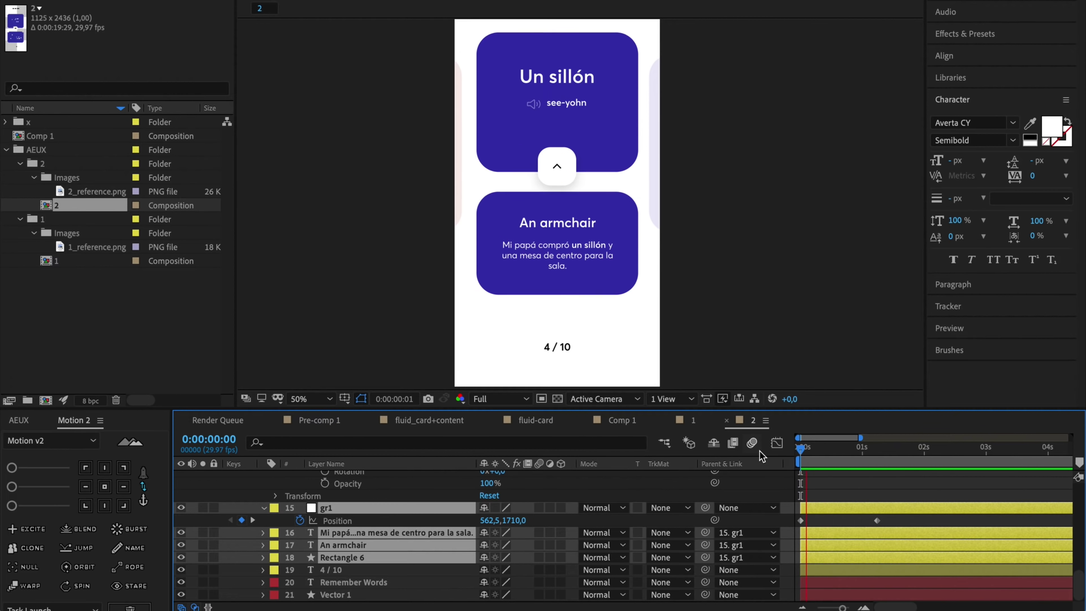
At 0:00:01:07, add a null object above Vector 2, centre its anchor point and place it on the arrow button
left_click(809, 447)
left_click_drag(689, 403, 728, 404)
left_click(424, 464)
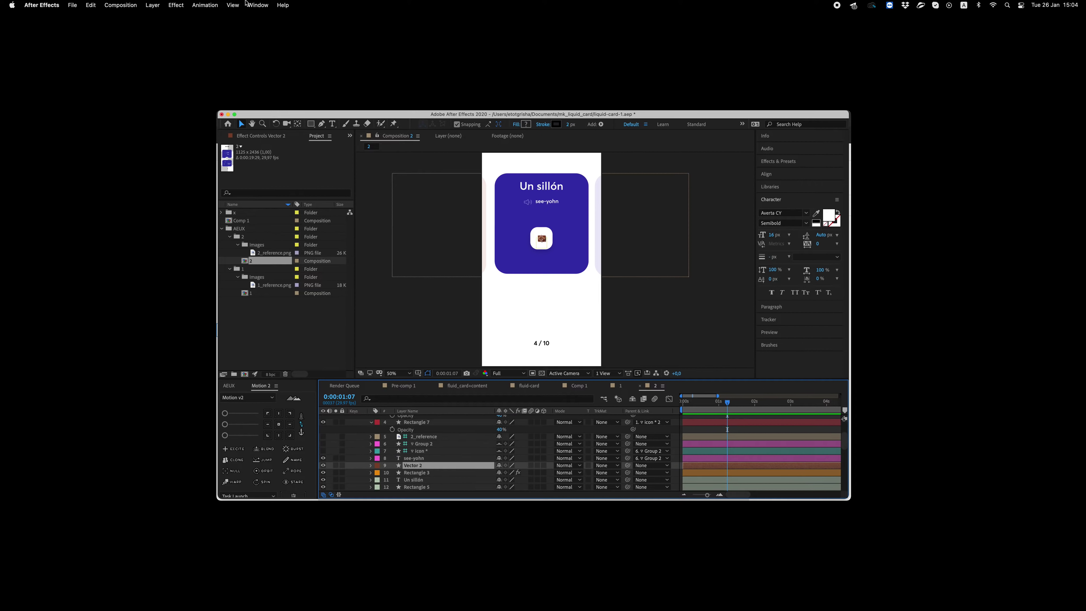
left_click(153, 5)
mouse_move(210, 17)
left_click(274, 55)
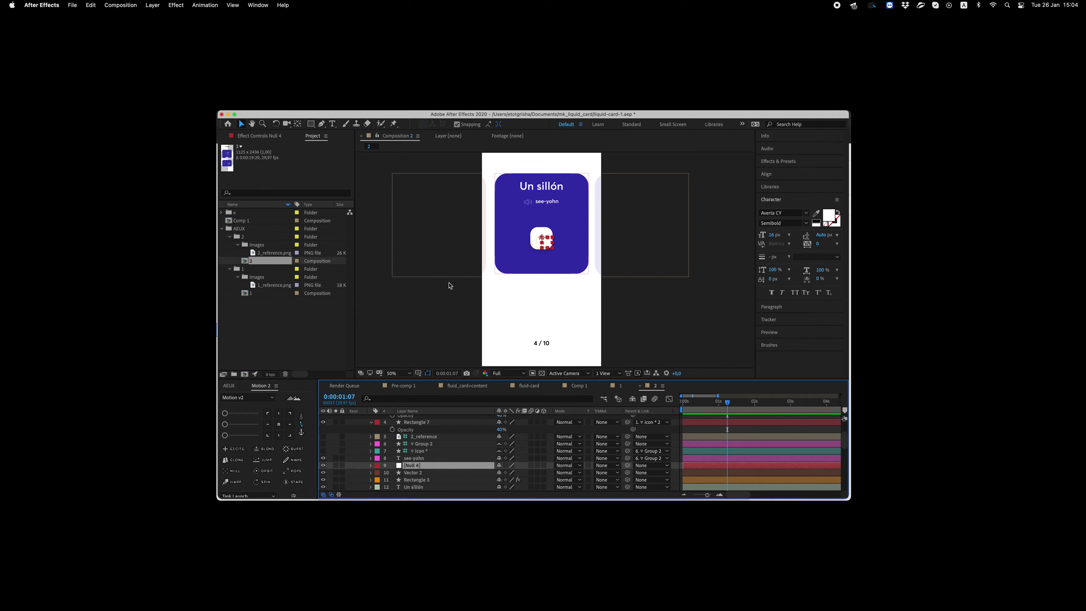
left_click(289, 425)
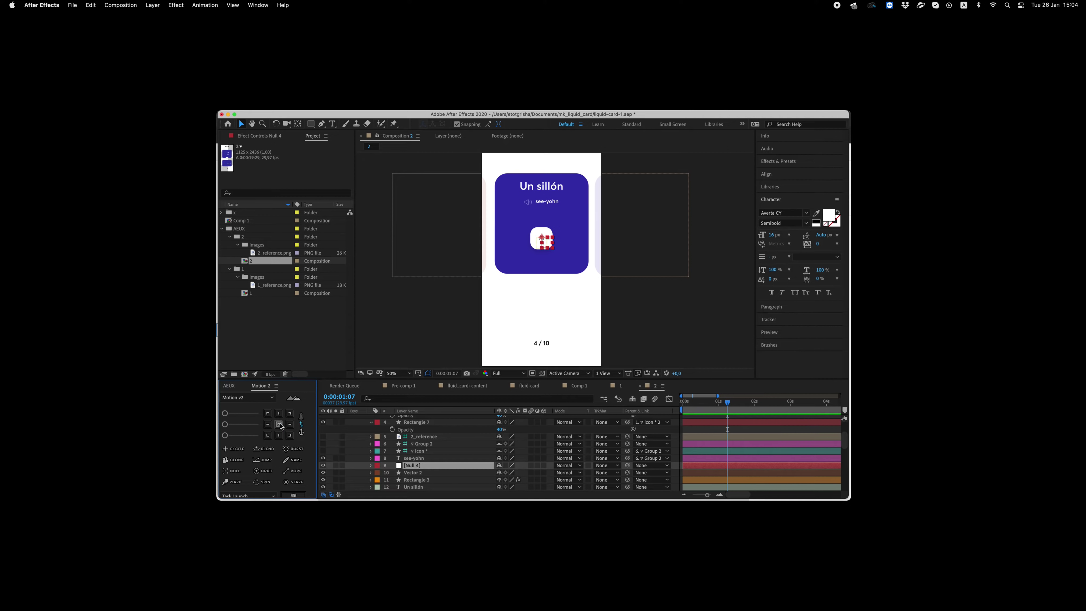
left_click(543, 240)
Rename the arrow button's null "button"
left_click(434, 458)
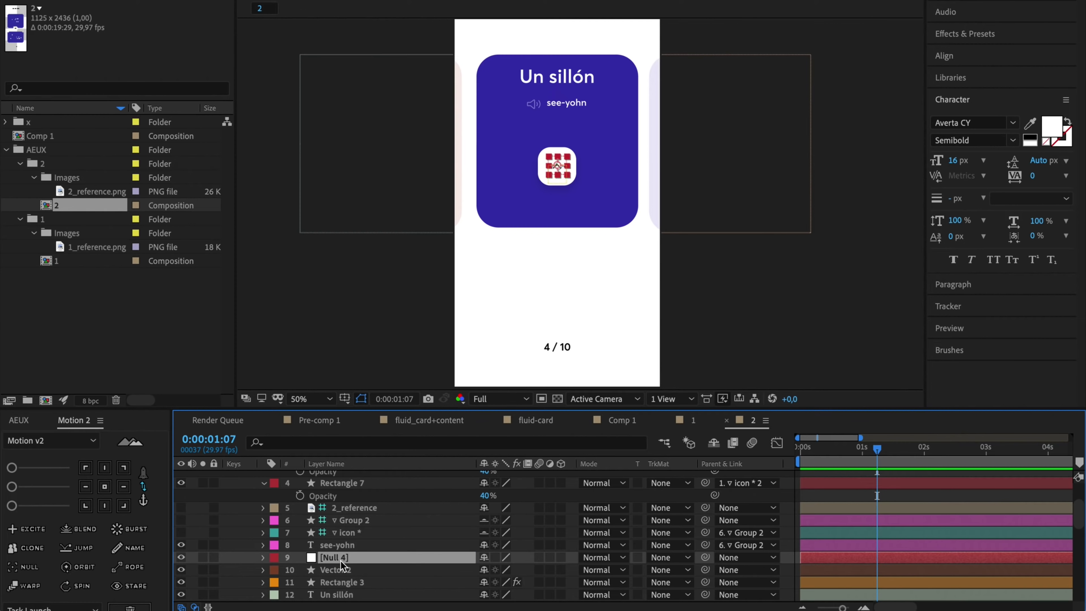
type("arr")
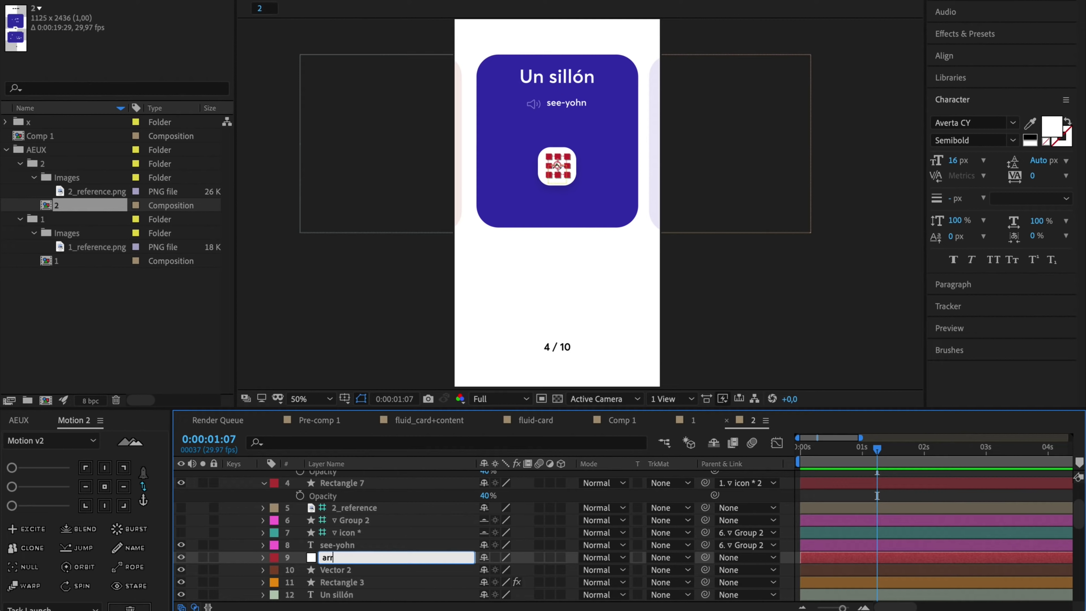
type("ow")
key("Return")
key("ctrl+z")
key("Return")
type("button")
Parent the Vector 2 and Rectangle 3 layers to the button null
left_click(339, 570)
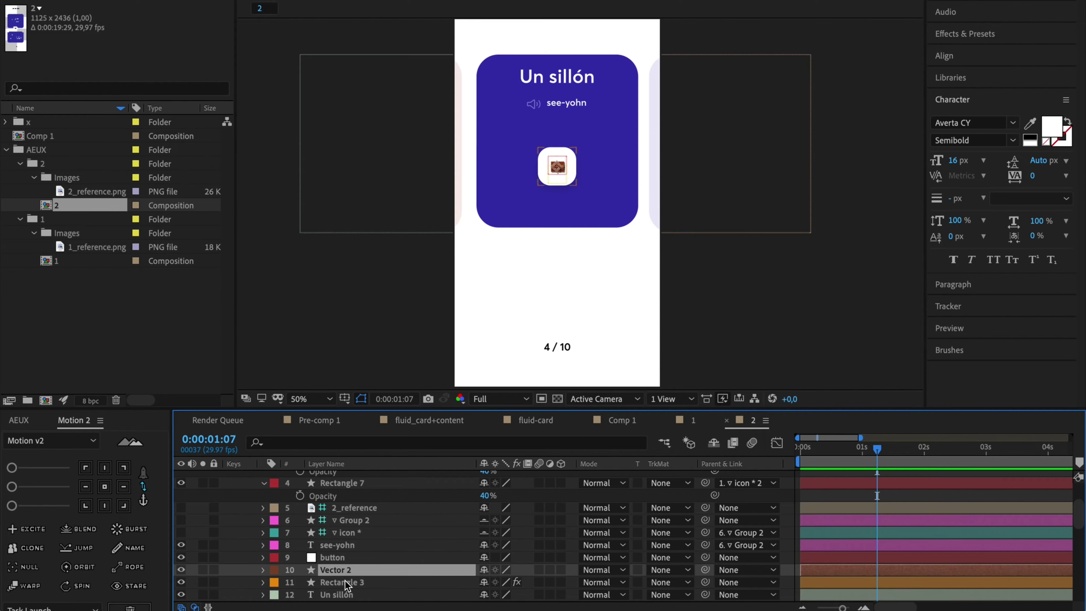
left_click(347, 582, "shift")
left_click_drag(705, 570, 354, 558)
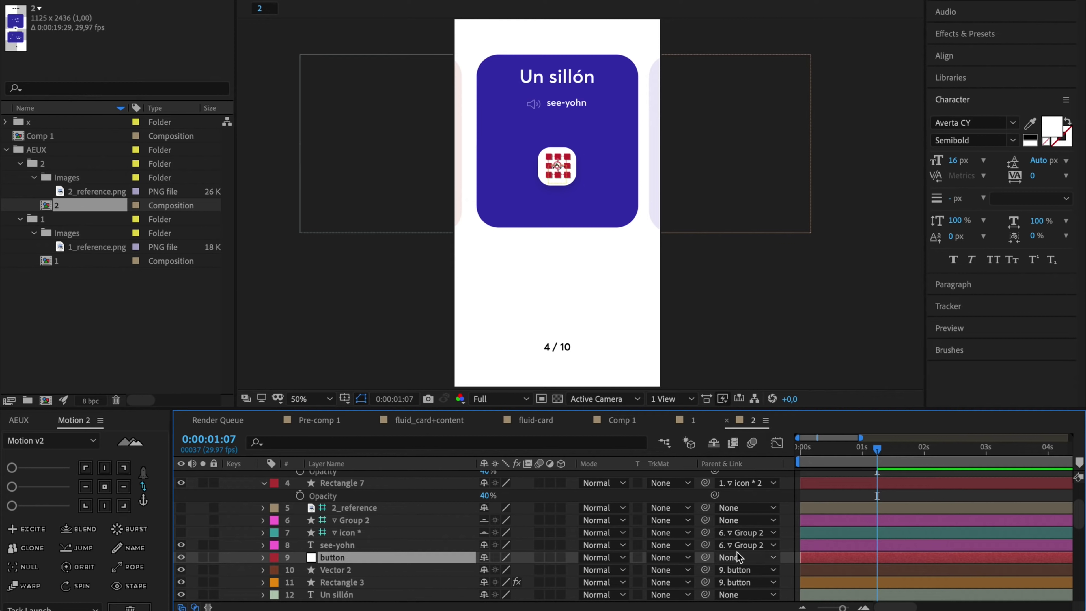
Keyframe the button null's position at the start and move it down to the card's lower edge at 0:00:01:07
key("Home")
key("alt+shift+p")
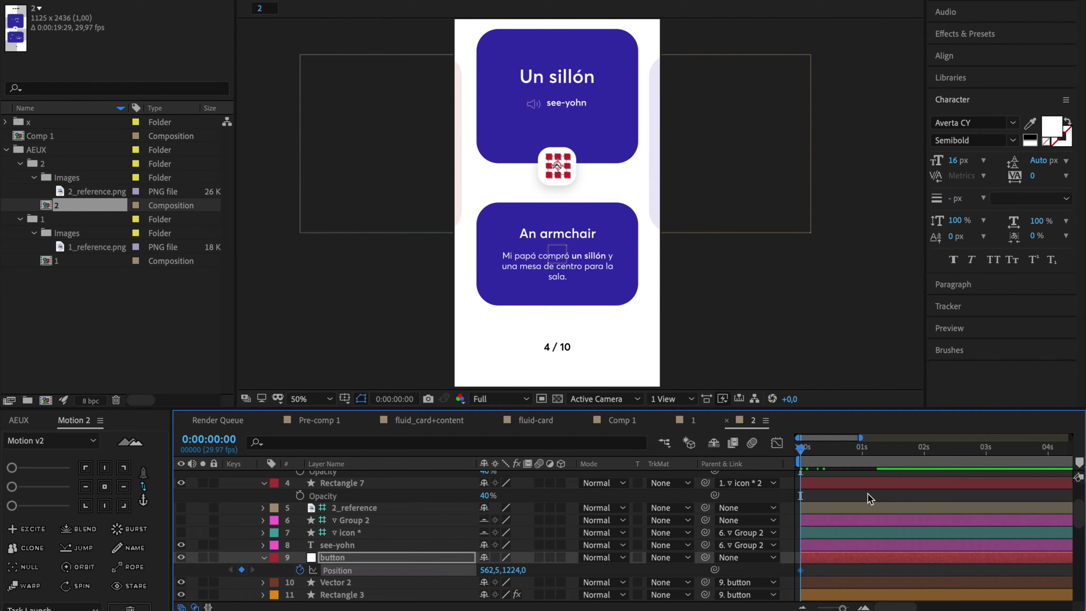
scroll(877, 494, "down", 5)
left_click_drag(872, 452, 876, 460)
scroll(860, 501, "up", 5)
scroll(836, 534, "down", 1)
left_click_drag(524, 547, 771, 531)
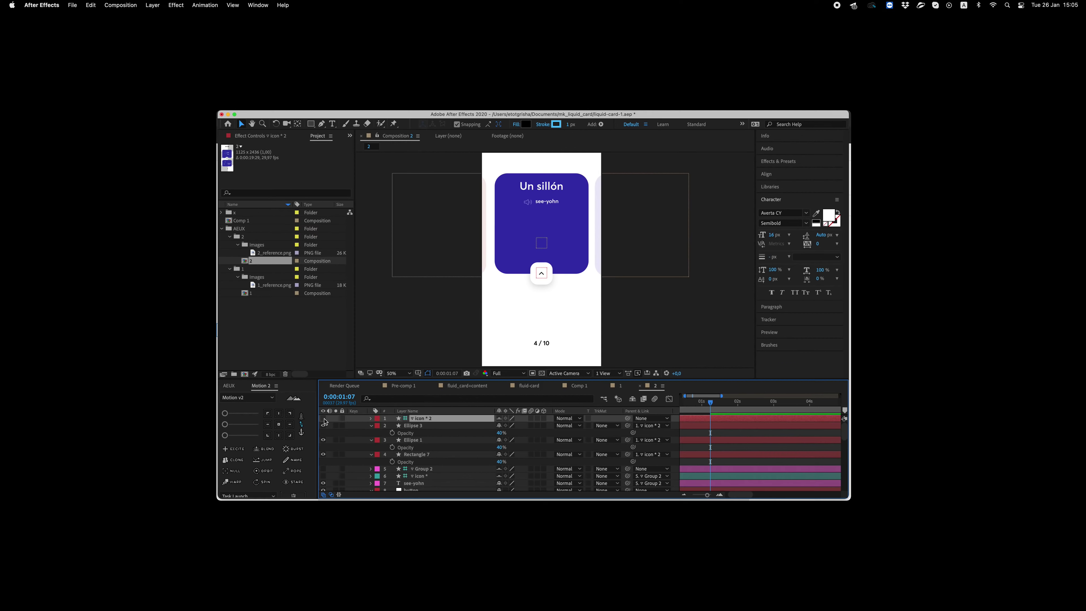
Add a null object at the top of the layer stack and place it between "Un sillón" and "see-yohn"
left_click(153, 5)
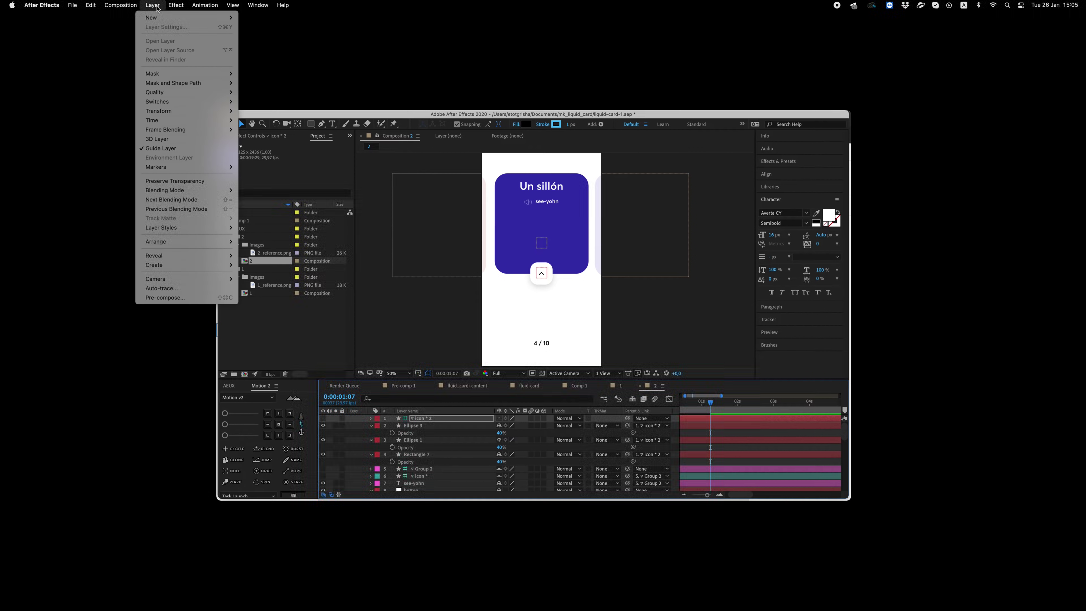
mouse_move(188, 17)
left_click(257, 55)
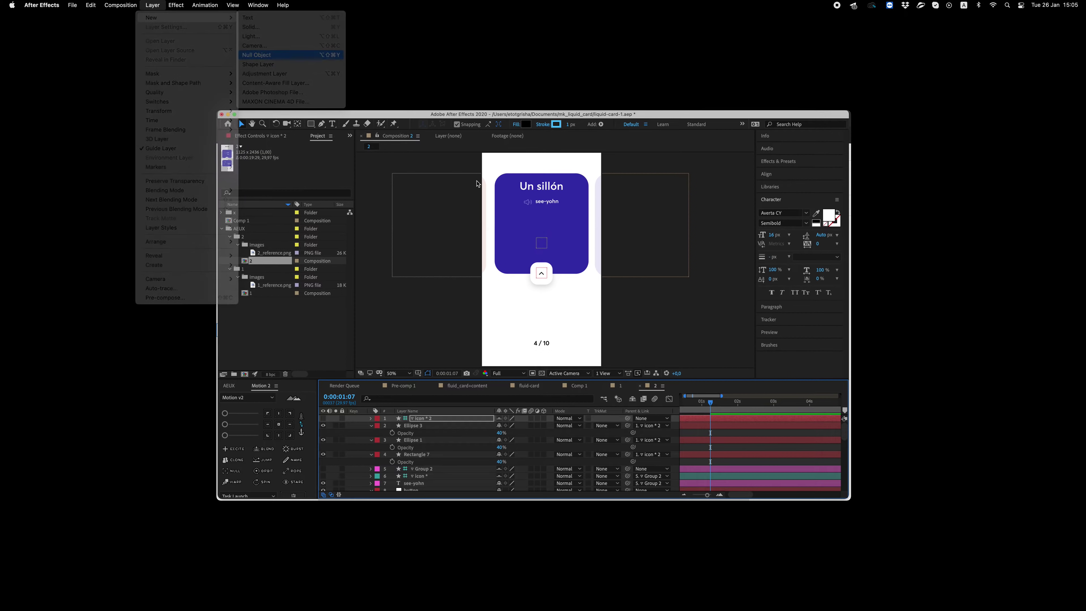
left_click_drag(547, 242, 541, 192)
Rename the null over the upper card's words "text"
left_click(581, 265)
left_click(412, 418)
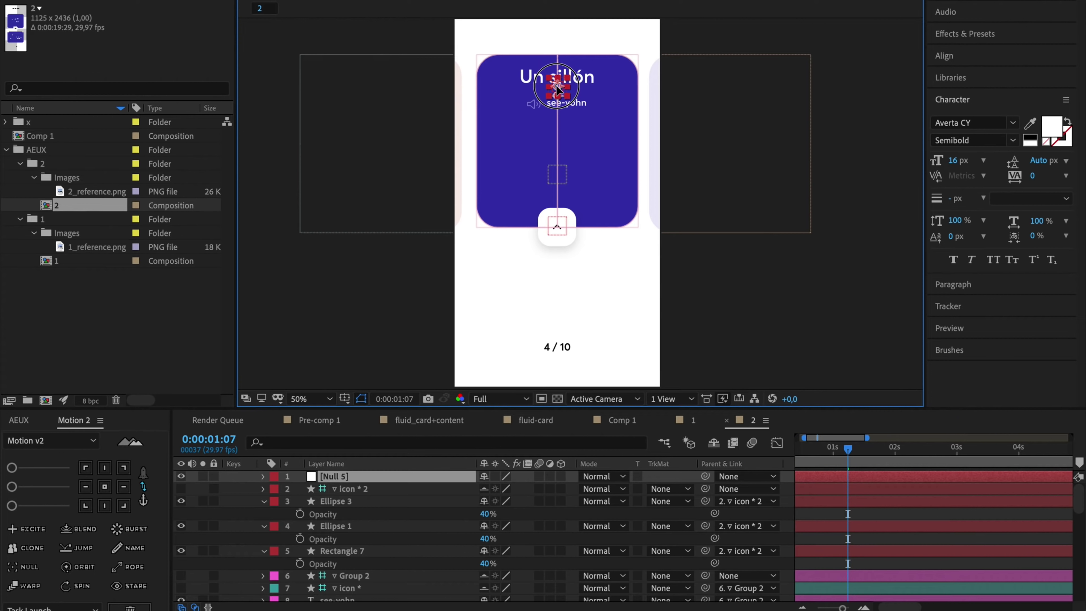
key("Return")
type("text")
key("Return")
Parent the icon * 2, see-yohn and Un sillón layers to the text null
left_click(345, 489)
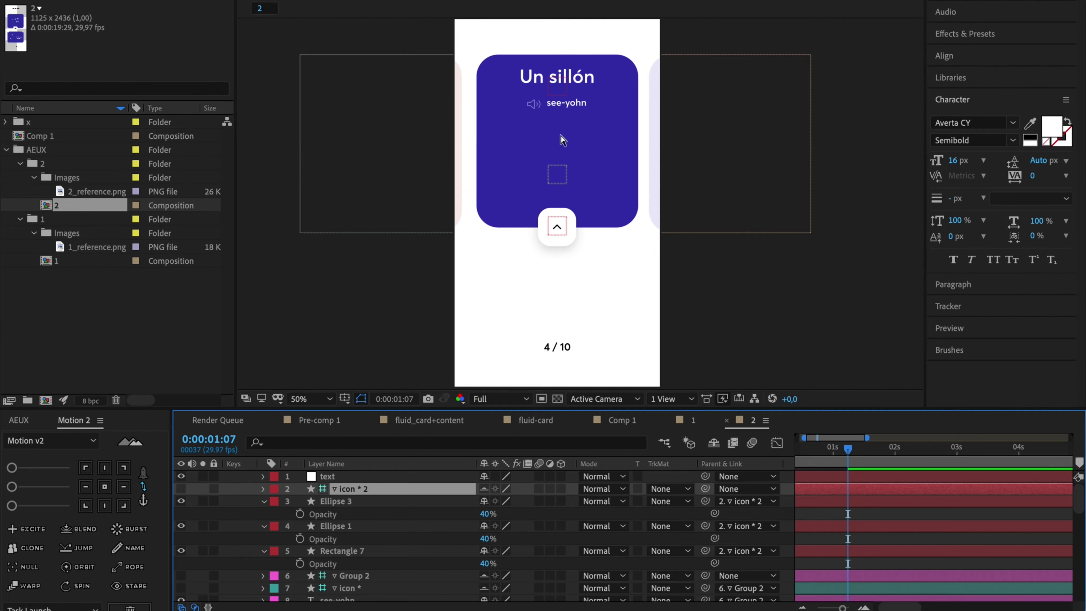
left_click(537, 80, "shift")
left_click(579, 112, "shift")
left_click(579, 112, "shift")
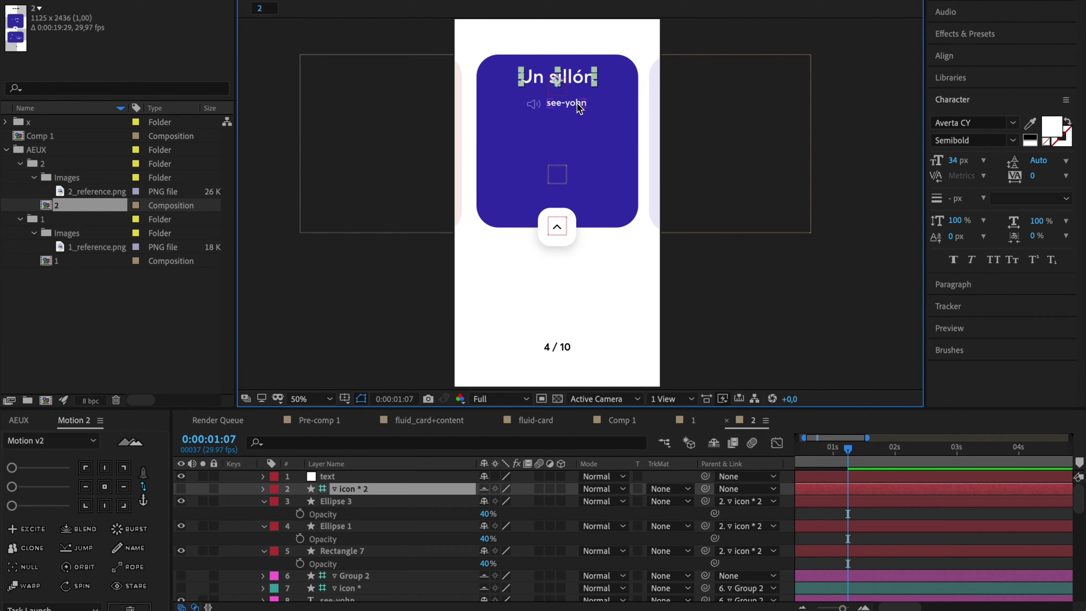
left_click(577, 104, "shift")
left_click_drag(365, 489, 378, 489)
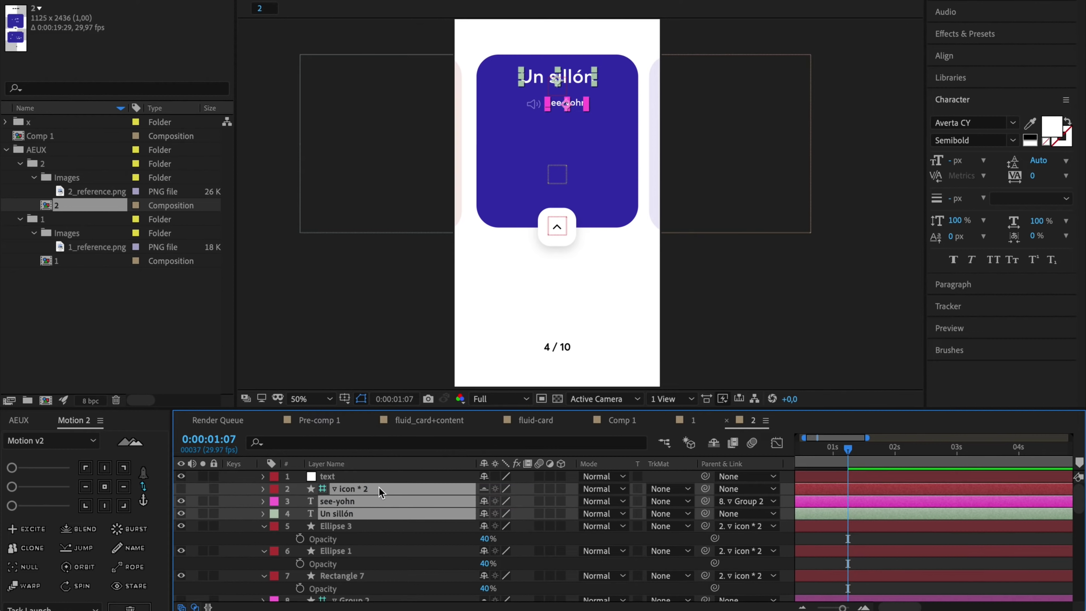
left_click_drag(706, 500, 340, 481)
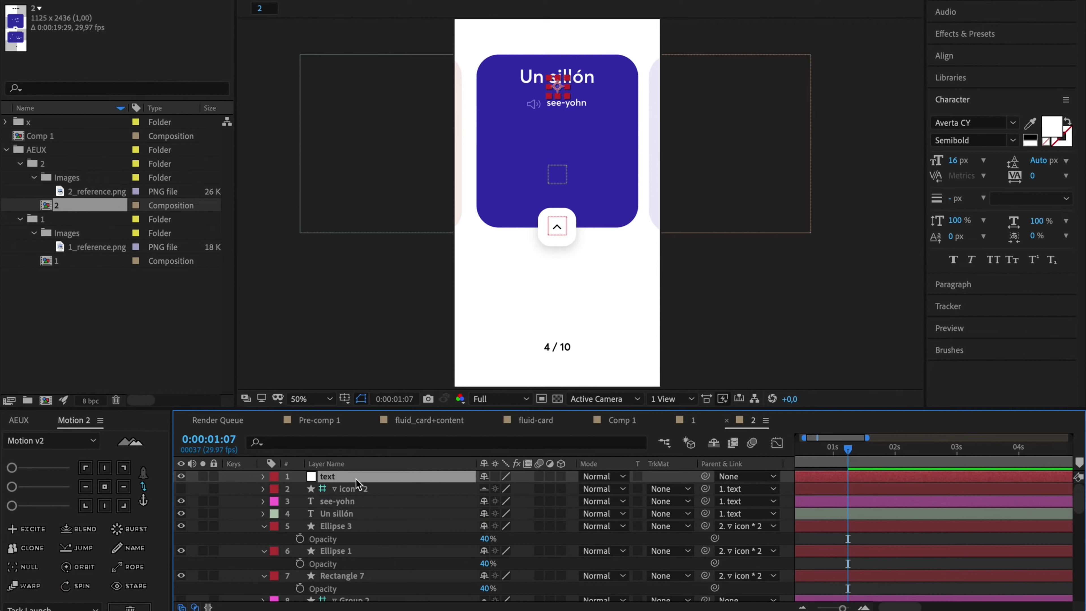
Keyframe the text null's position at the start and lower it to Y 1040 at 0:00:01:07
key("Home")
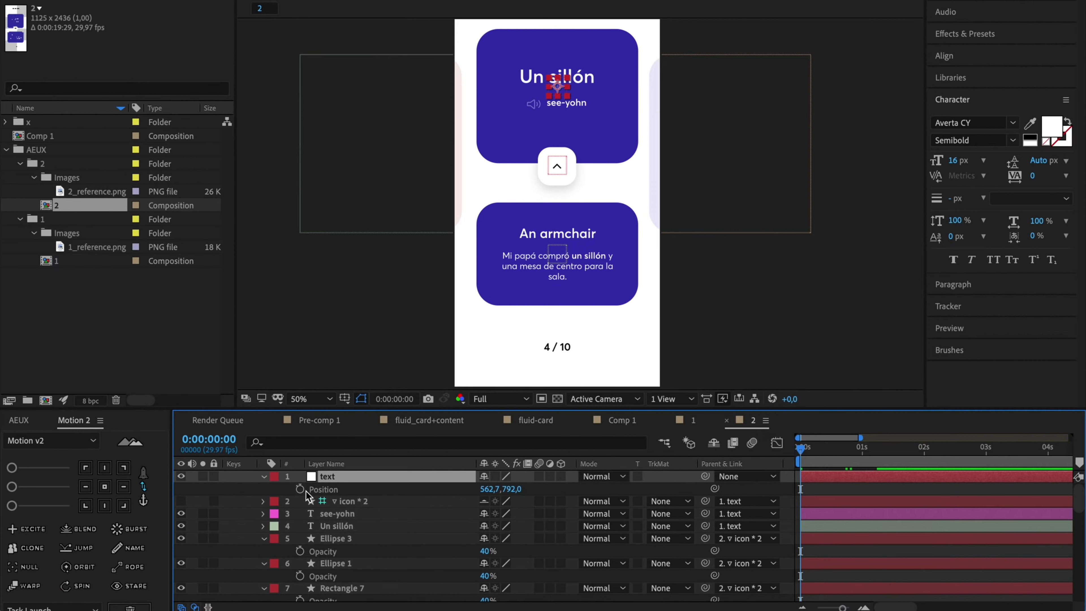
scroll(306, 492, "down", 5)
left_click_drag(865, 460, 877, 456)
scroll(812, 483, "up", 5)
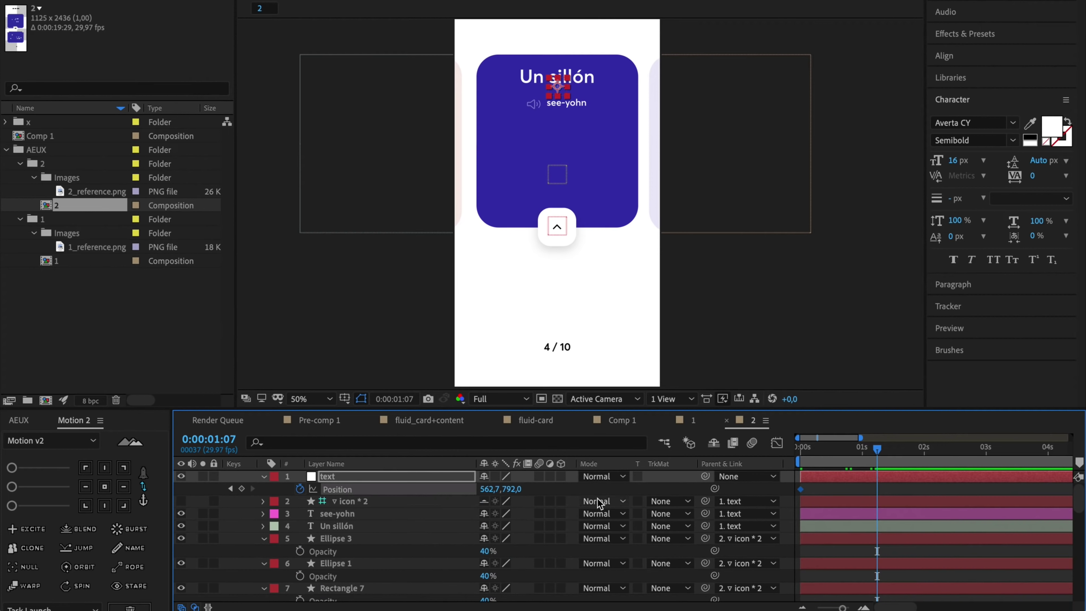
left_click_drag(512, 489, 682, 475)
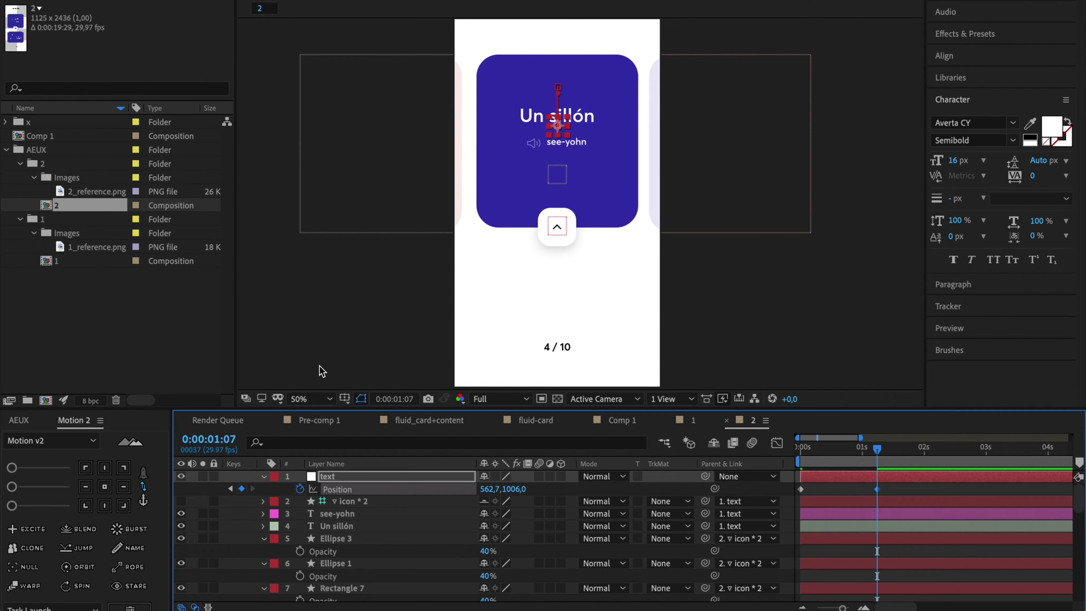
left_click_drag(519, 488, 528, 486)
Play back the card animation from the start to check how the text moves with the card
left_click_drag(824, 445, 781, 454)
key("space")
key("space")
key("space")
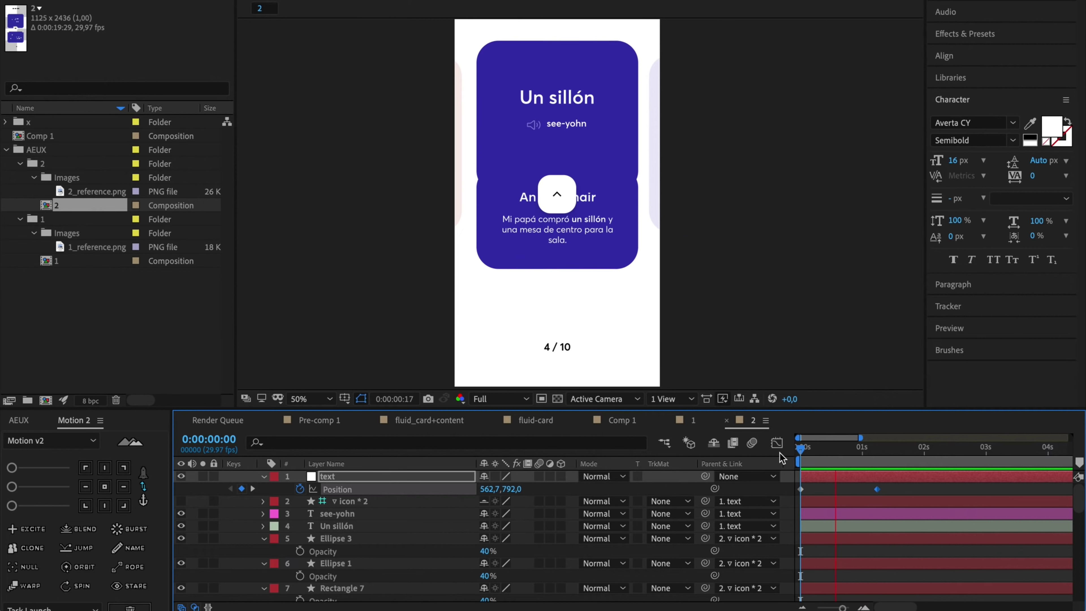
key("space")
key("space")
key("space")
left_click_drag(727, 305, 726, 309)
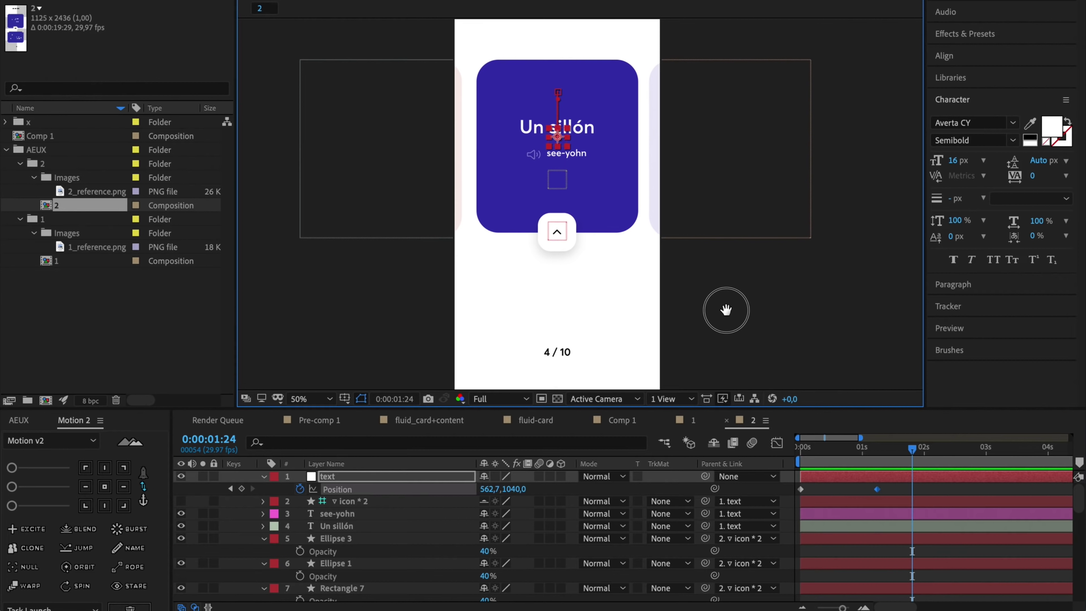
Apply an ease of 89 to the card path and null position keyframes and move their end keyframes to 0:00:00:15
left_click_drag(897, 485, 786, 573)
scroll(843, 545, "up", 10)
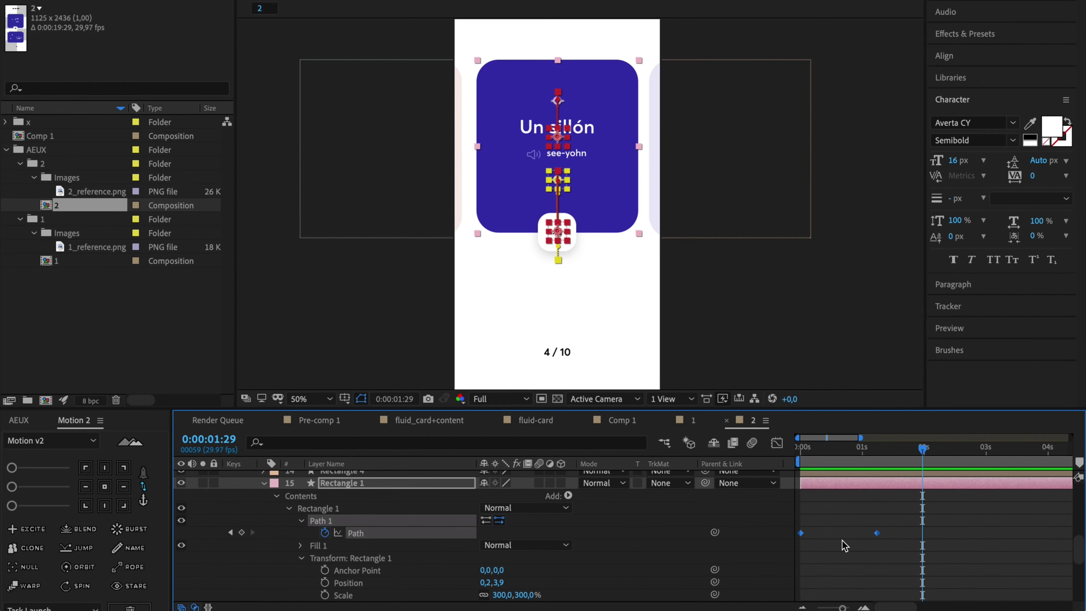
scroll(843, 545, "down", 3)
left_click(143, 487)
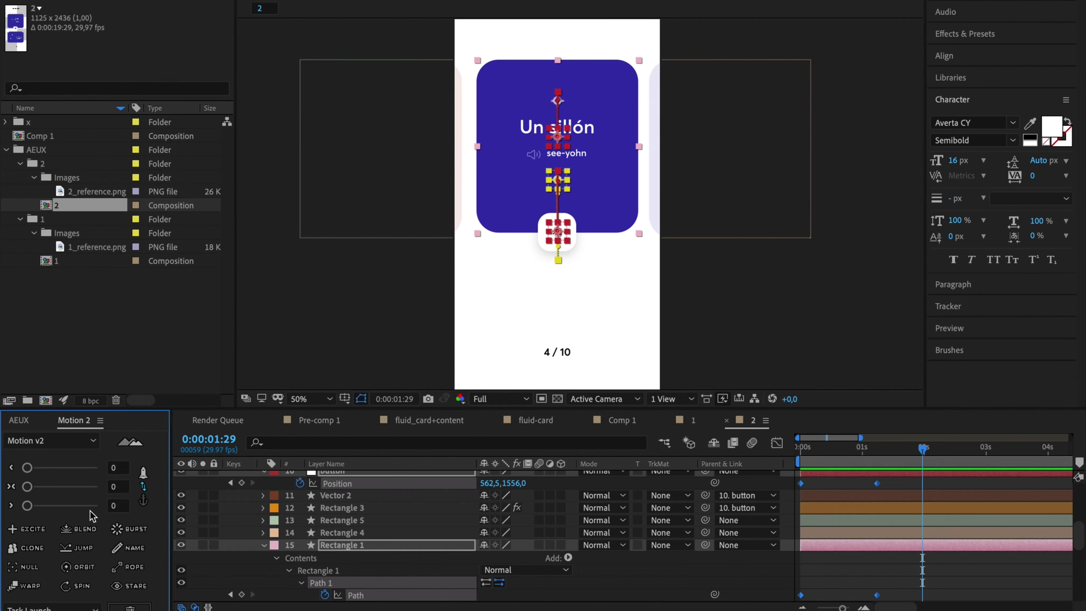
left_click_drag(90, 507, 90, 507)
left_click_drag(878, 484, 862, 486)
Keyframe Vector 2's rotation from 0° at the start to 180° at 0:00:00:15, ease it at 98 and preview
key("Home")
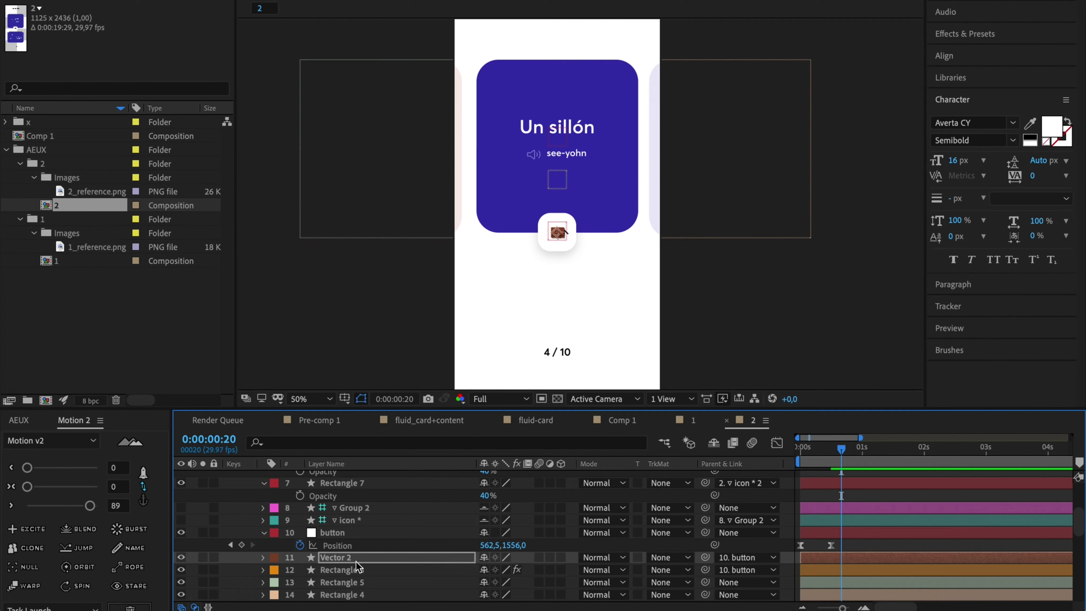
left_click(356, 558)
left_click(793, 454)
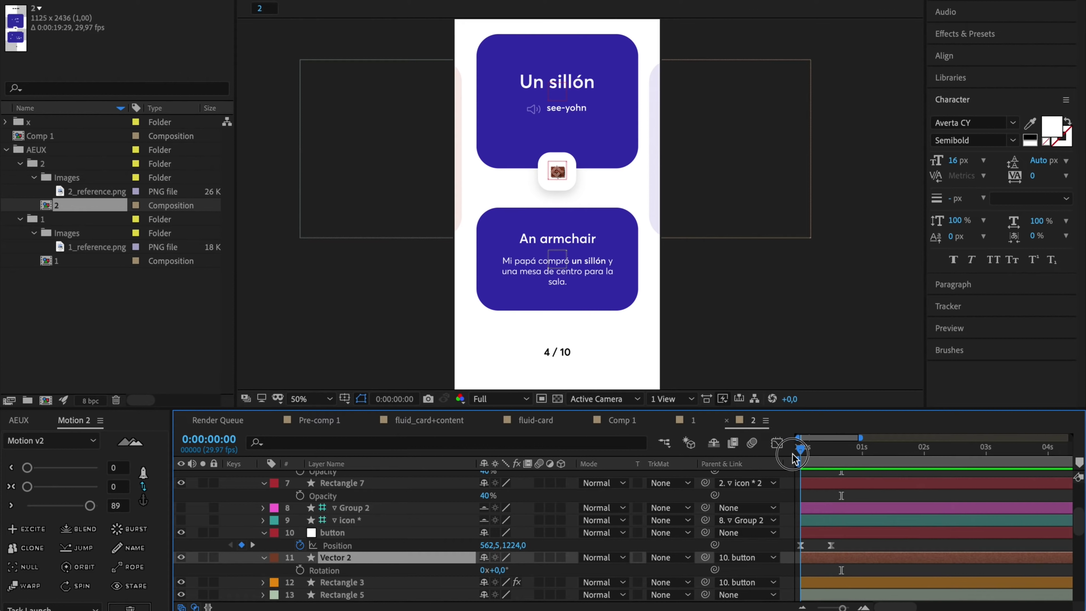
left_click(300, 570)
left_click(831, 450)
left_click_drag(502, 572, 562, 558)
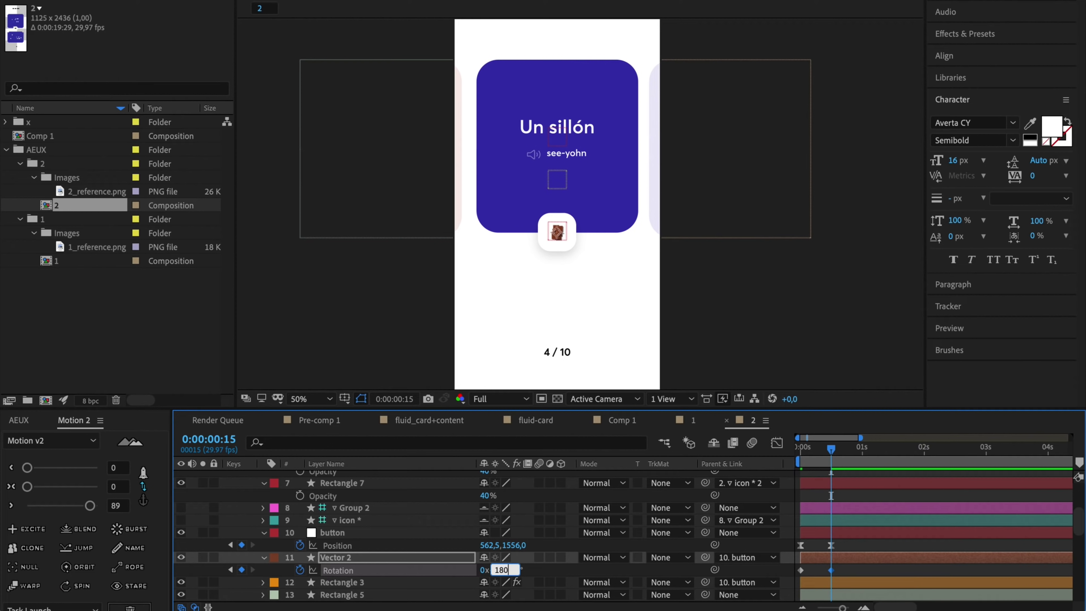
left_click_drag(90, 506, 96, 507)
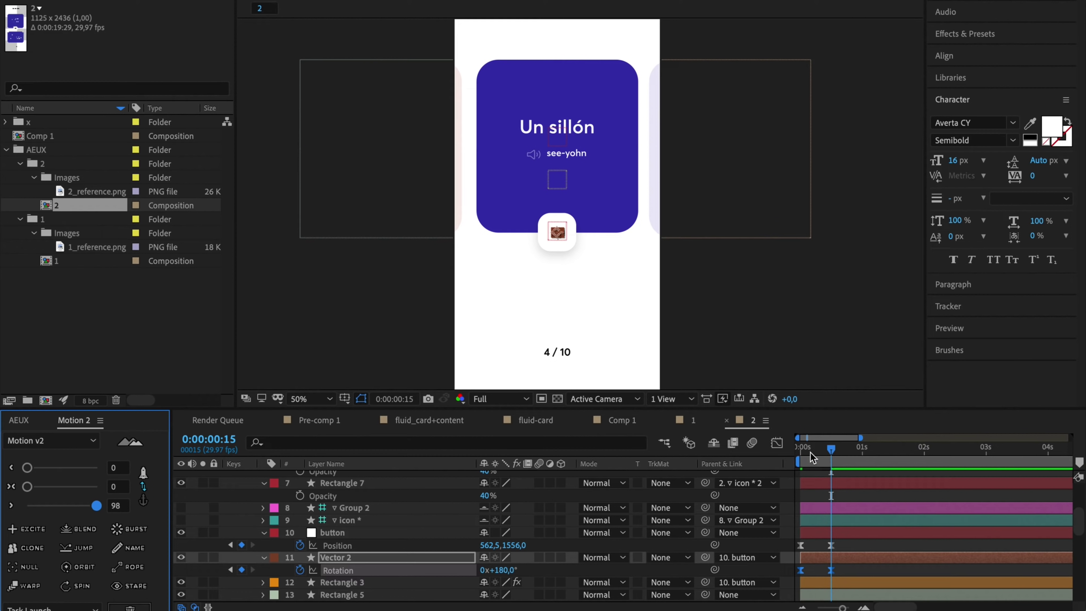
key("space")
key("space")
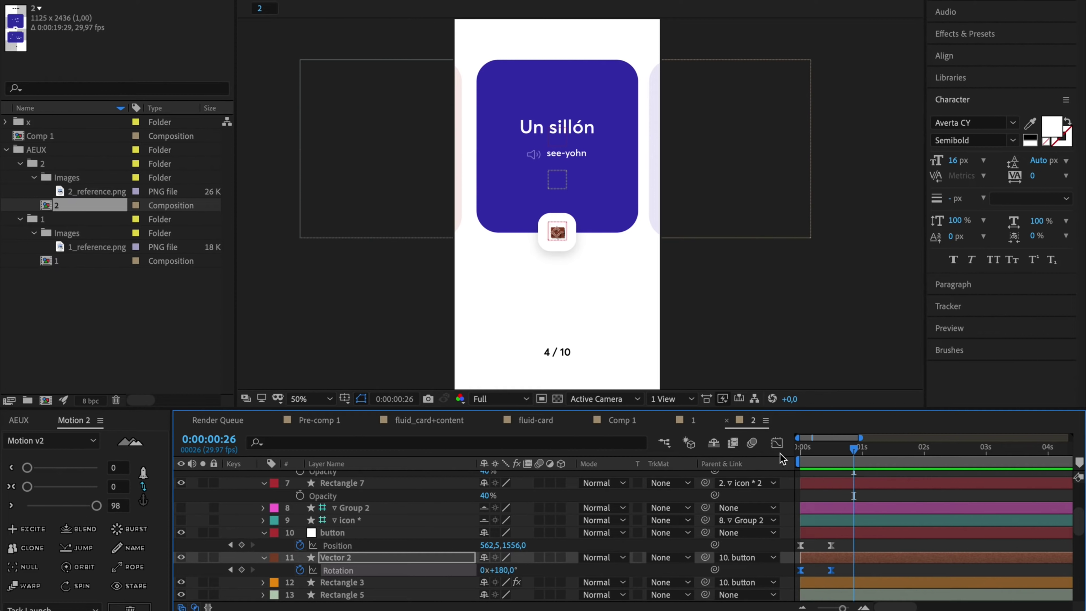
key("space")
left_click(799, 448)
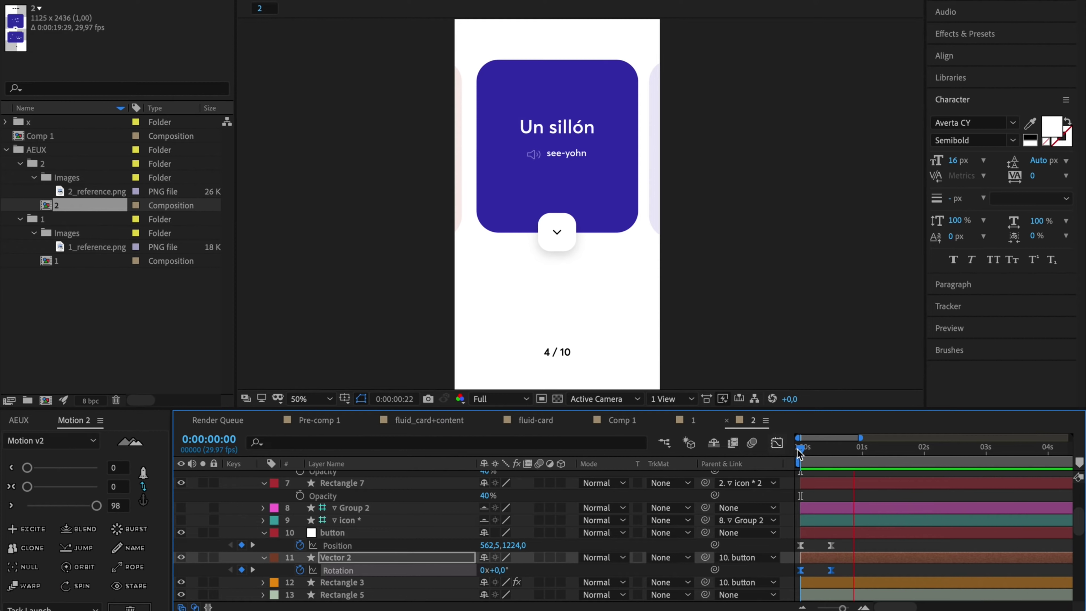
Add keyframes at 0:00:01:05 holding the text null's position, the button null's position and Vector 2's rotation
left_click_drag(798, 449, 874, 453)
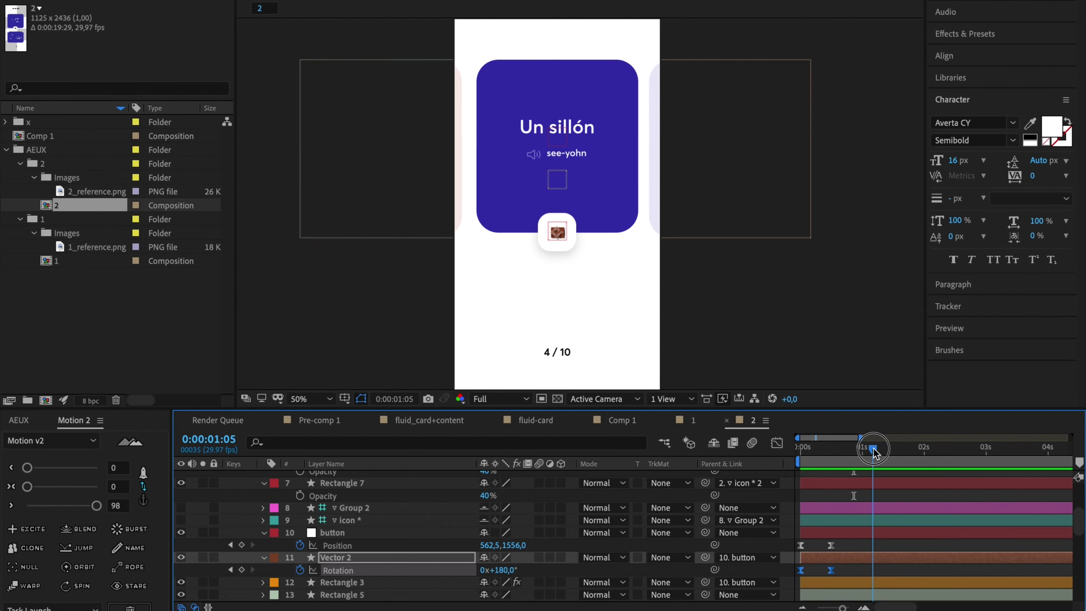
scroll(876, 517, "up", 5)
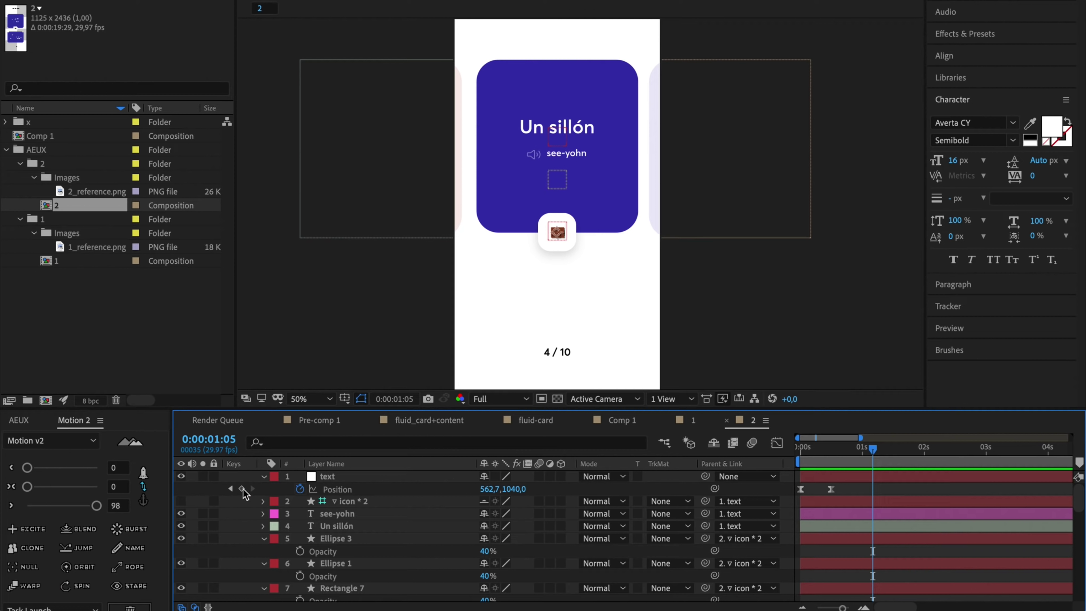
left_click(242, 488)
scroll(826, 514, "down", 5)
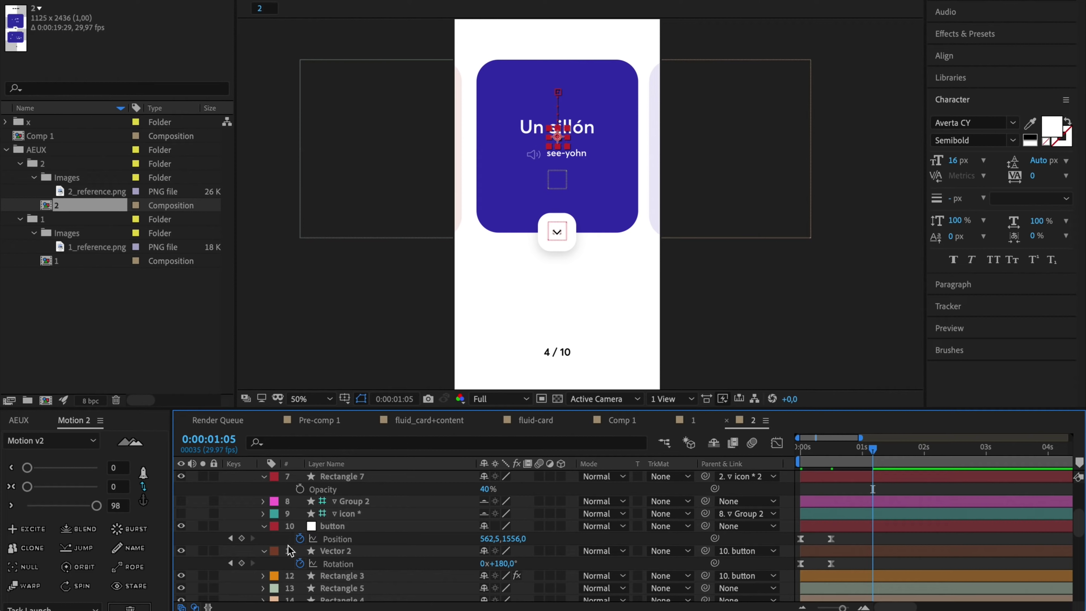
left_click(242, 538)
Add keyframes at 0:00:01:05 holding Rectangle 1's path and the gr1 null's position
scroll(245, 556, "down", 5)
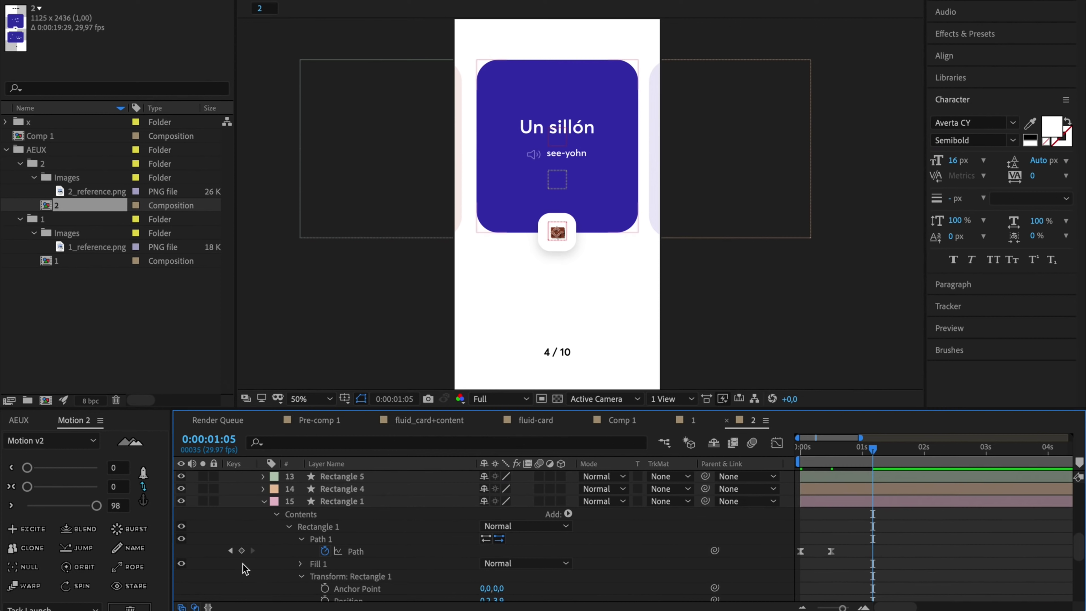
left_click(242, 554)
scroll(244, 556, "down", 5)
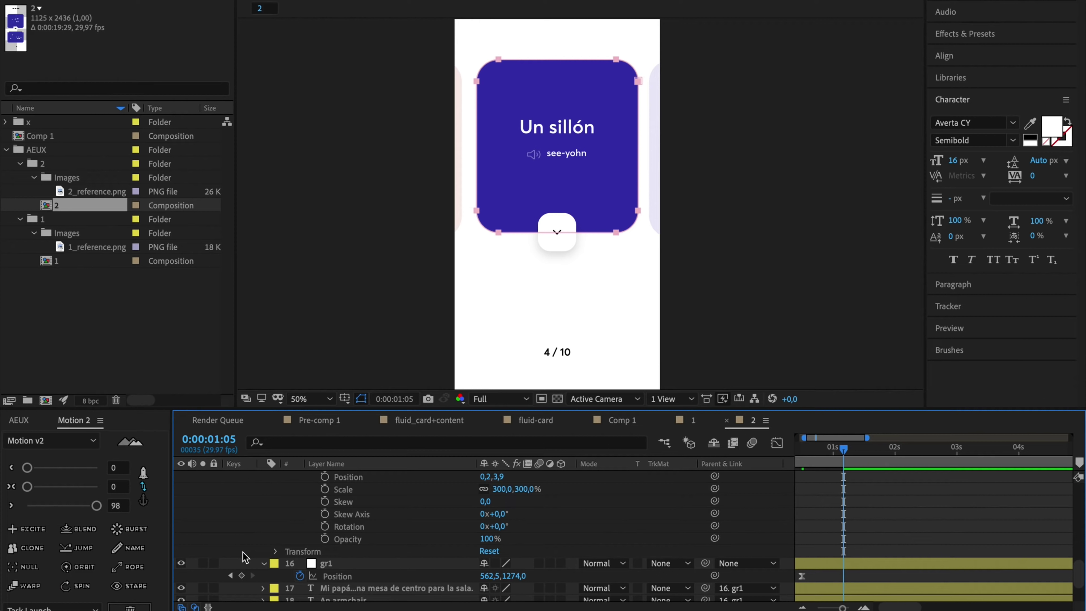
left_click(242, 575)
scroll(244, 577, "down", 2)
scroll(244, 578, "up", 10)
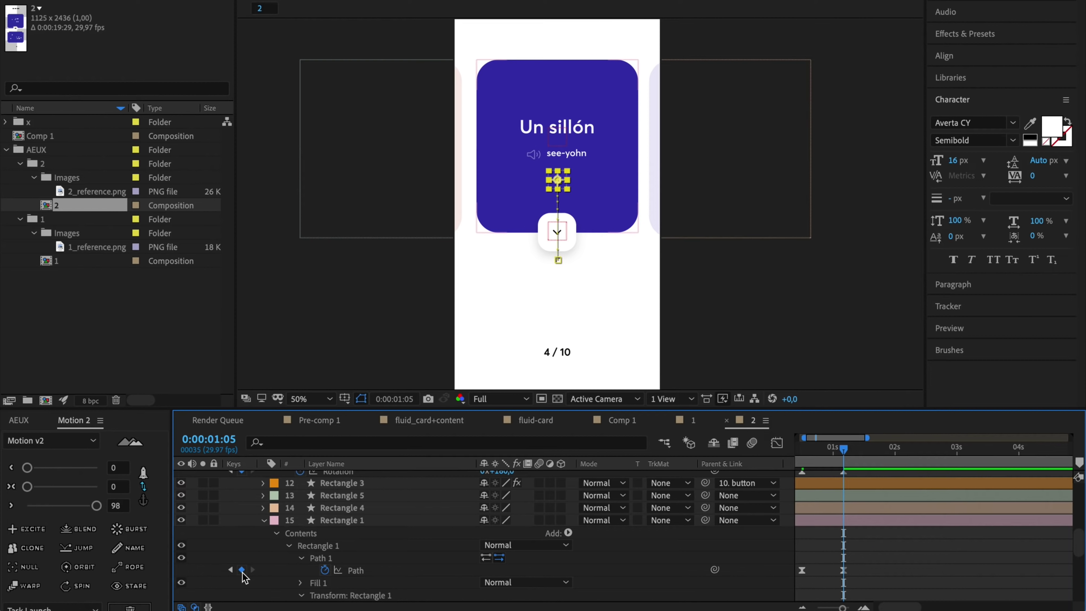
scroll(244, 577, "up", 2)
scroll(858, 518, "left", 3)
scroll(858, 518, "down", 12)
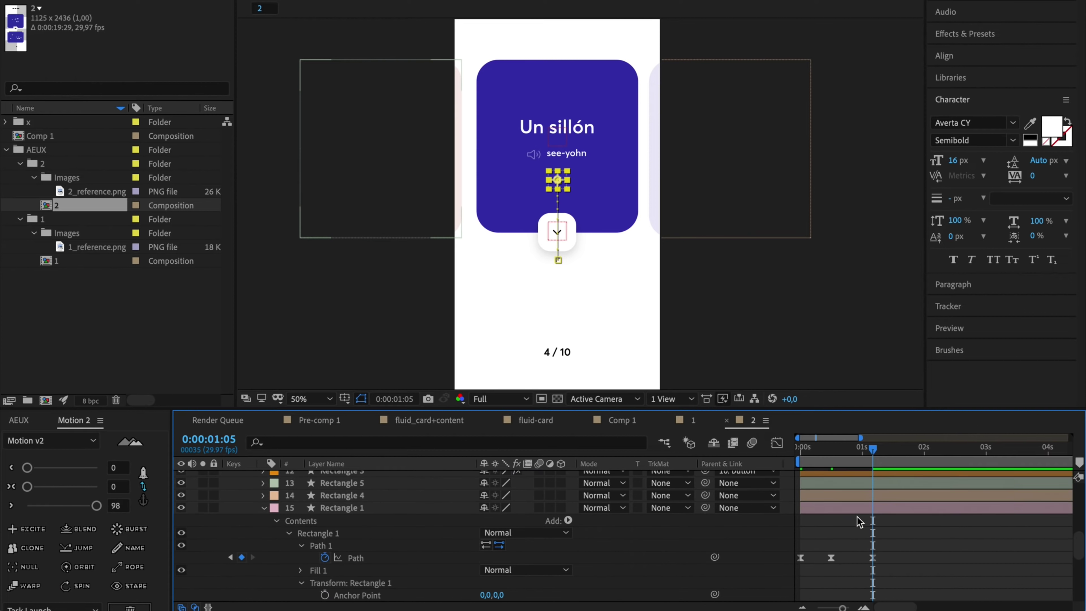
scroll(857, 517, "down", 3)
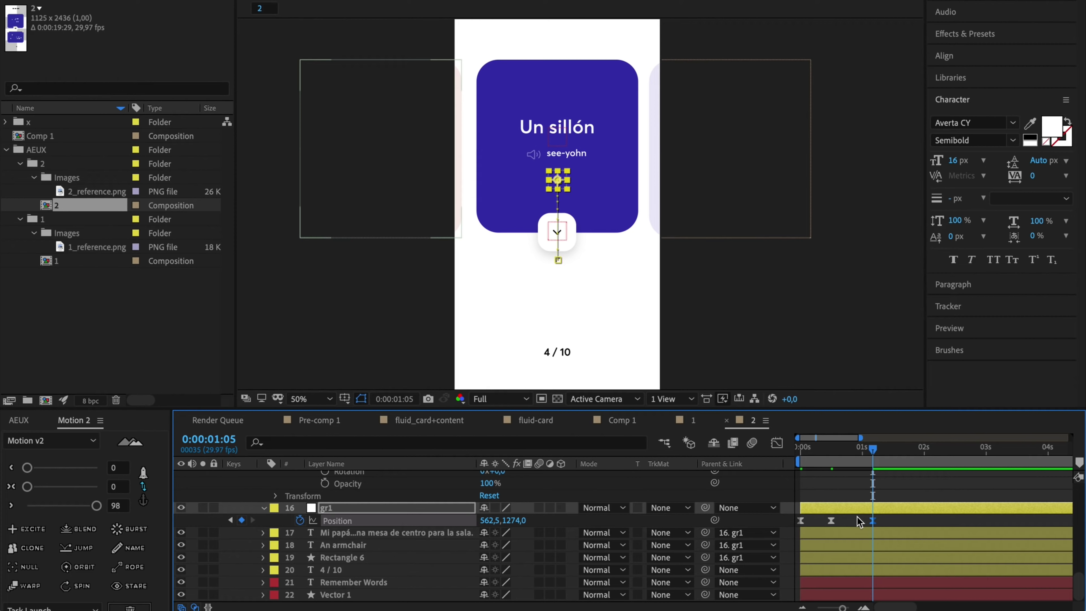
Copy the starting keyframes of gr1's position, Rectangle 1's path and Vector 2's rotation to 0:00:02:01
left_click_drag(920, 450, 924, 450)
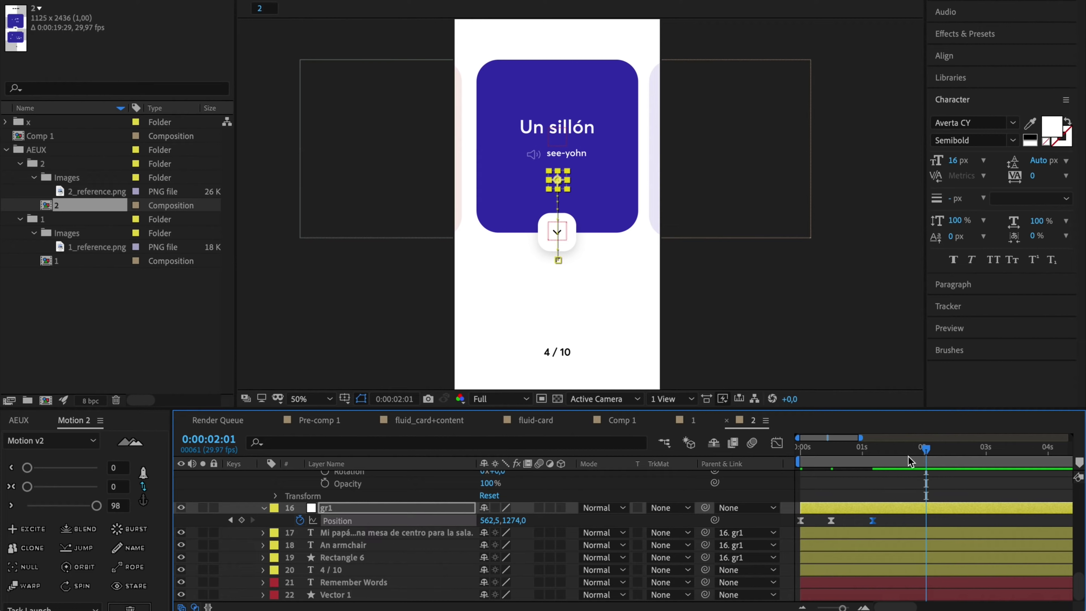
left_click_drag(814, 519, 774, 526)
scroll(931, 526, "up", 5)
left_click_drag(812, 490, 787, 501)
key("super+c")
key("super+v")
Copy the starting position keyframes of the button and text nulls to 0:00:02:01
scroll(857, 508, "up", 4)
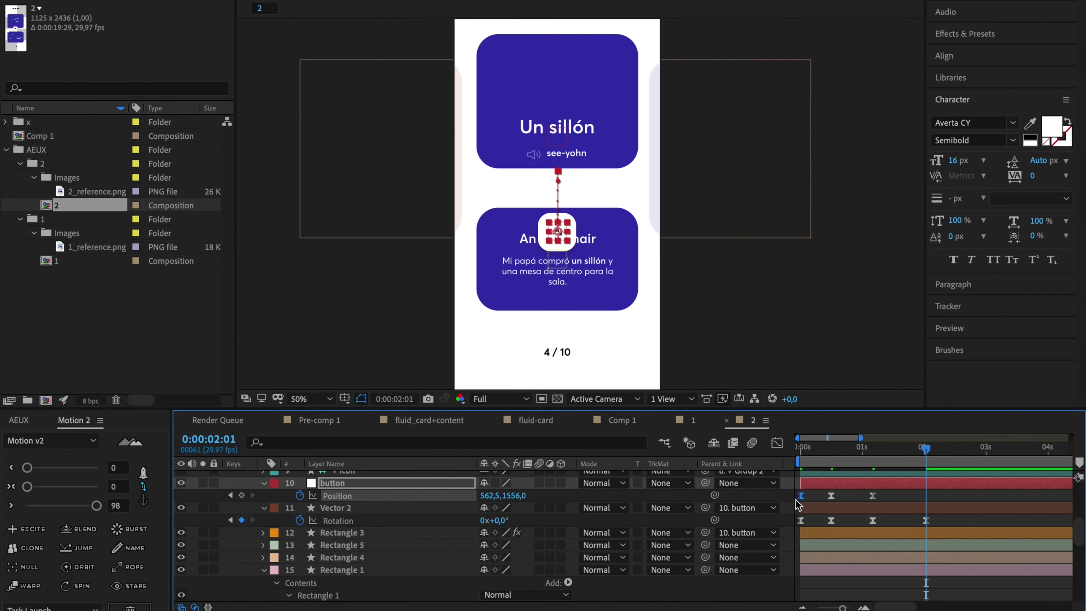
key("super+c")
key("super+v")
scroll(814, 500, "up", 5)
left_click(794, 488)
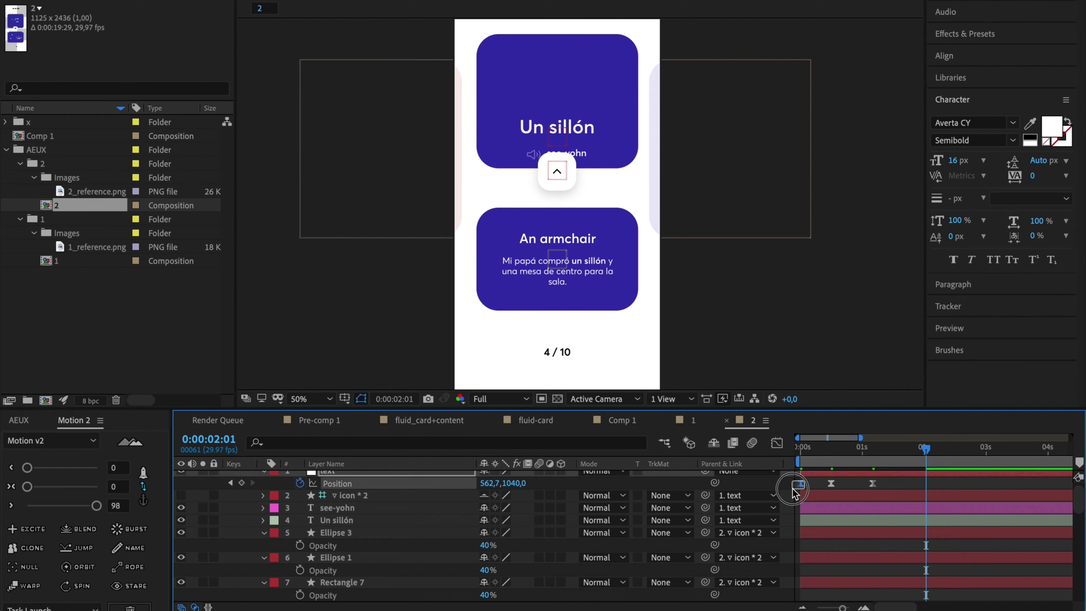
key("ctrl+c")
key("ctrl+v")
scroll(812, 496, "up", 1)
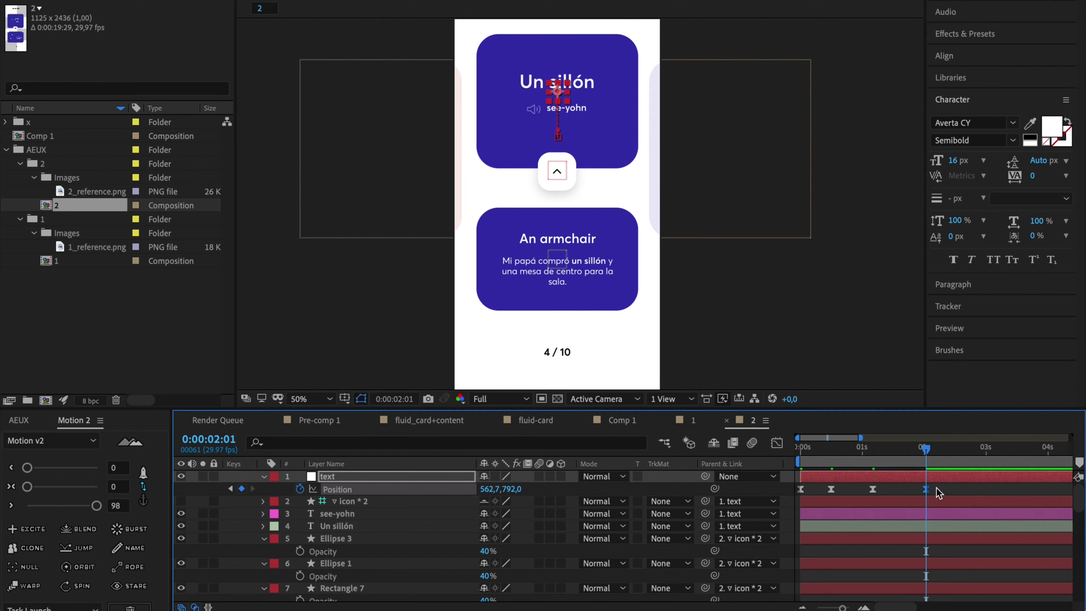
Apply an ease of 90 to all the layers' keyframes and play back the animation
left_click_drag(937, 488, 756, 610)
left_click_drag(102, 509, 85, 512)
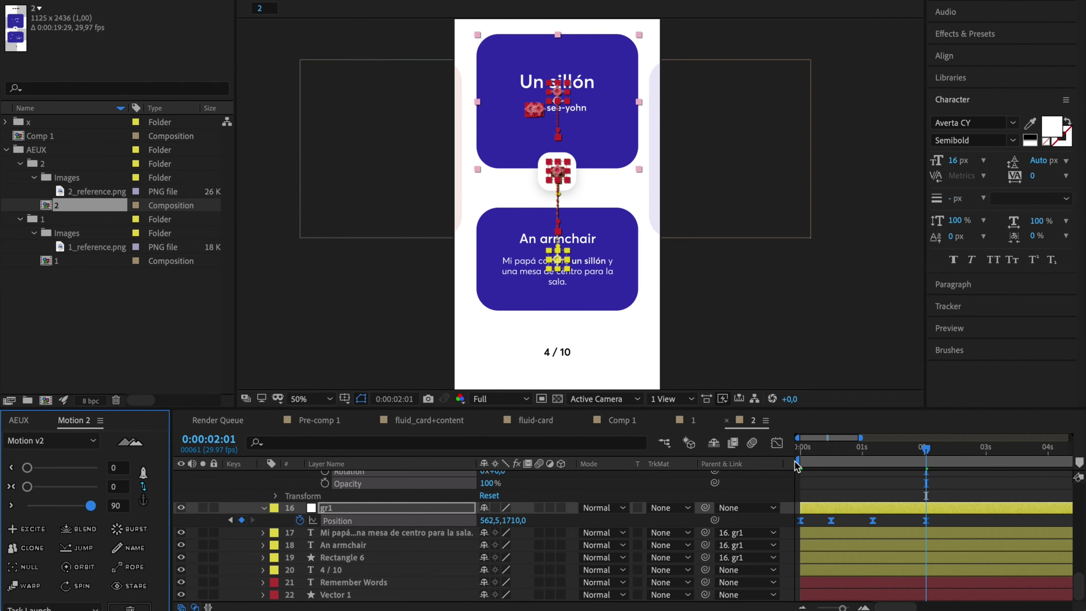
key("space")
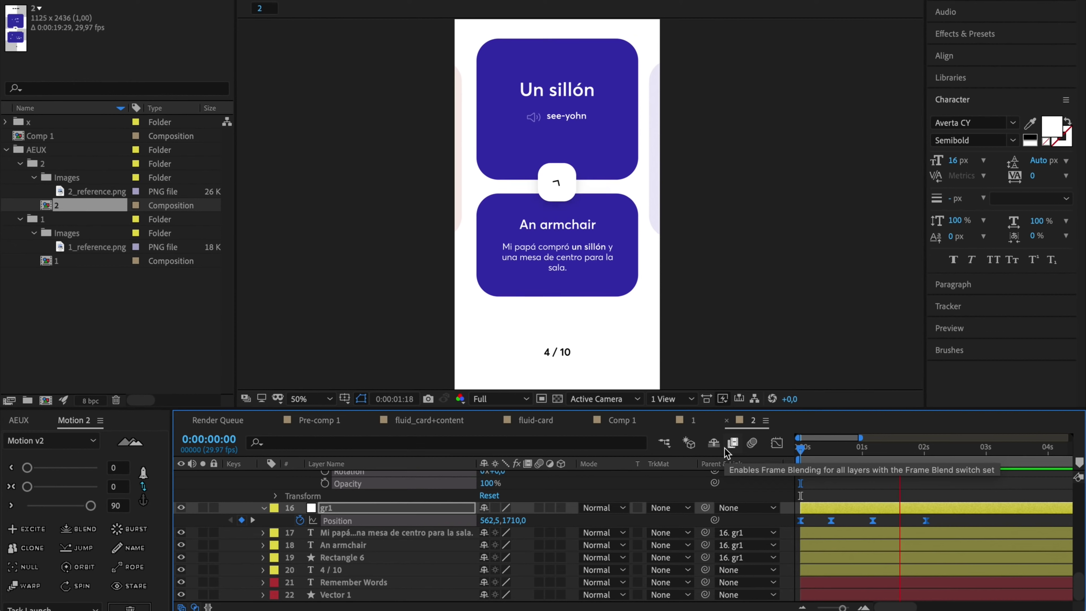
End the work area shortly after the last keyframes, before the three-second mark, and preview the loop
left_click(964, 449)
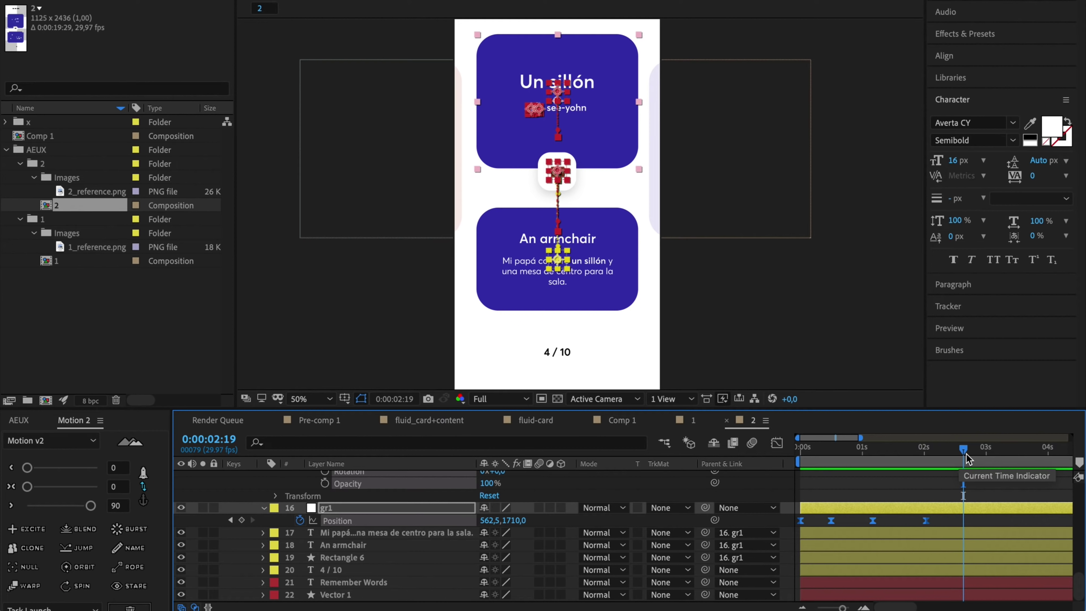
key("n")
key("space")
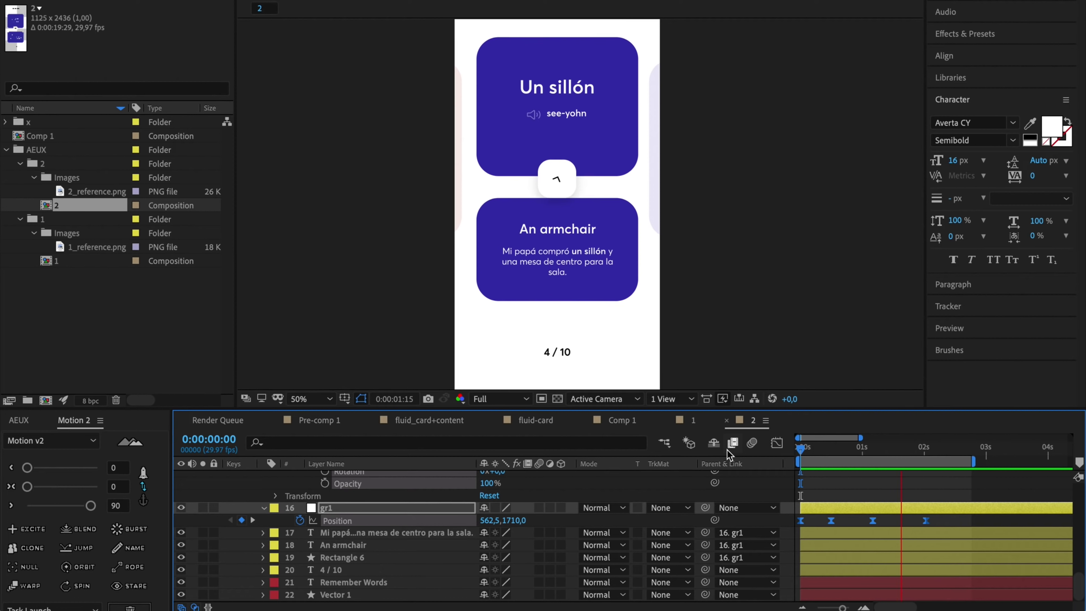
Move the Rectangle 1 layer directly above Rectangle 6 and give both card rectangles a red label
left_click(607, 223)
left_click(605, 218)
left_click(611, 163, "shift")
left_click(358, 532)
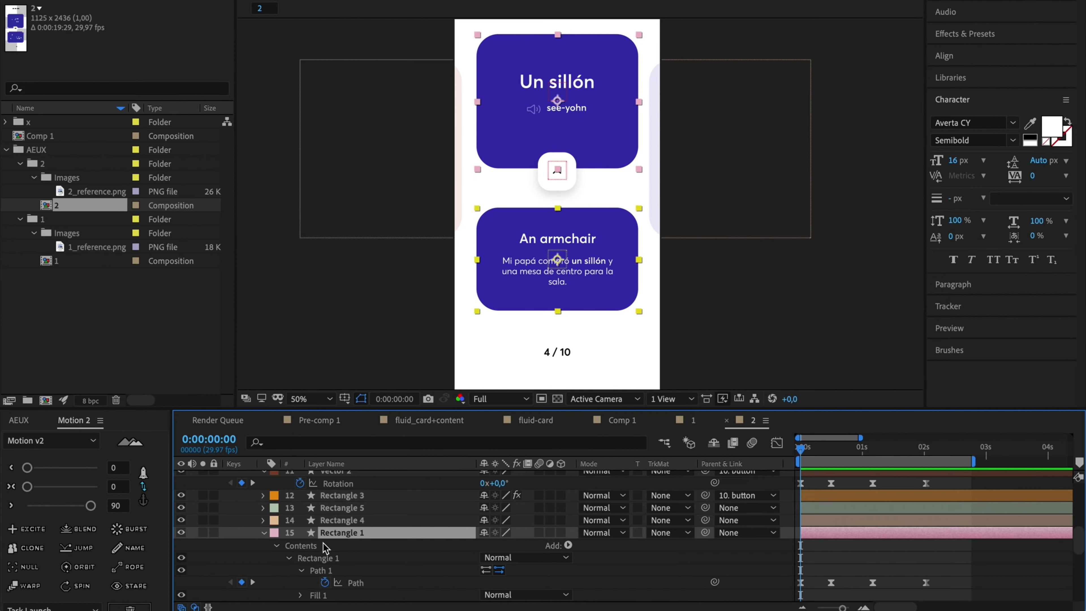
scroll(323, 543, "down", 5)
left_click_drag(336, 557, 335, 565)
scroll(334, 566, "up", 5)
left_click(274, 546)
left_click(289, 552)
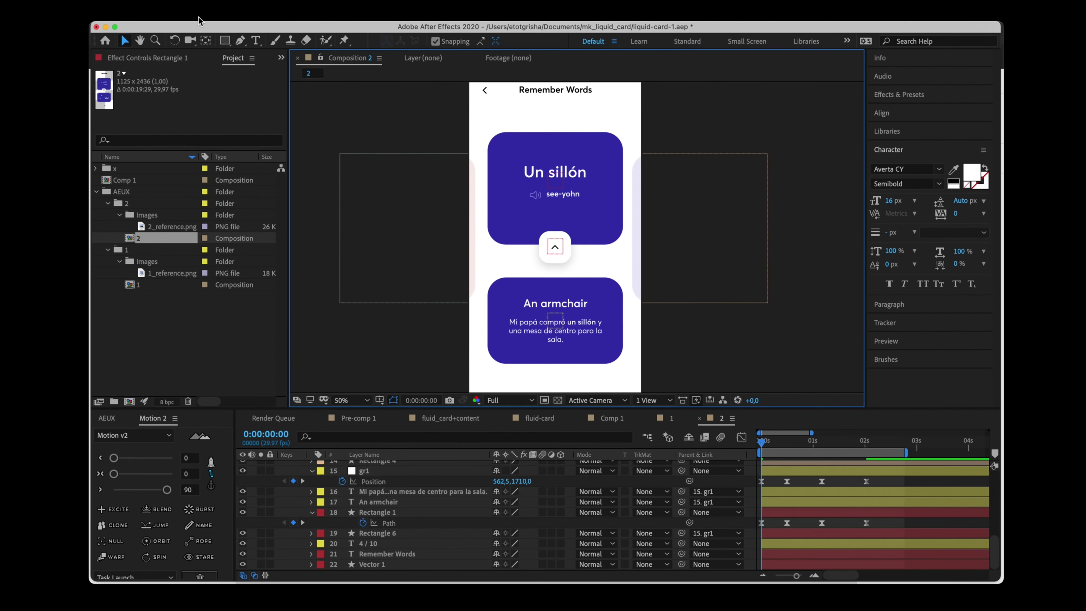
Draw a tall, narrow grey rectangle bridging the gap between the two cards near their left side
left_click(225, 41)
left_click_drag(501, 232, 513, 294)
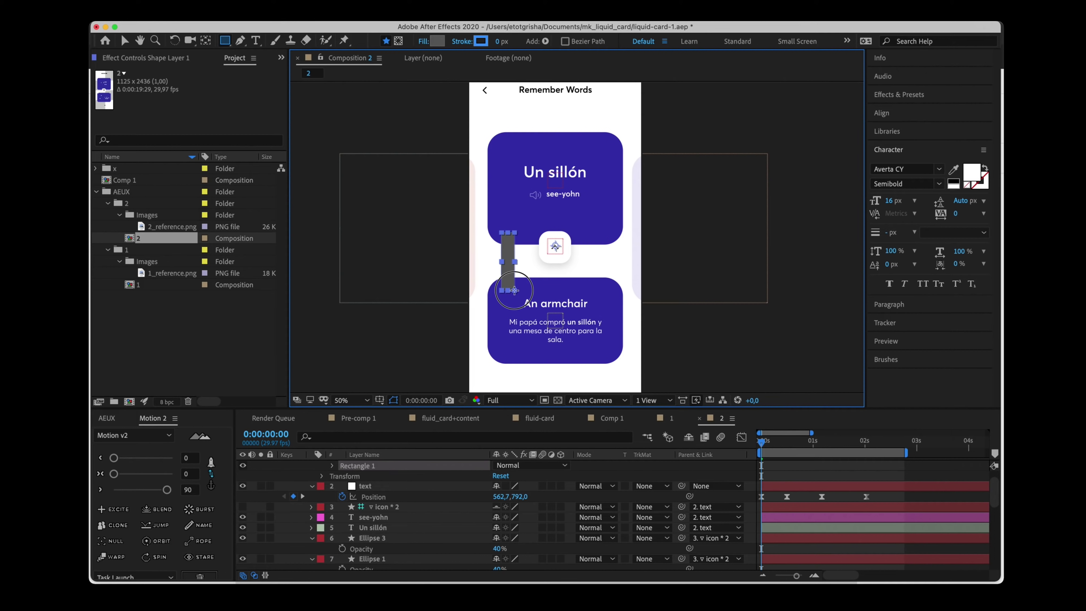
key("v")
Duplicate the narrow rectangle four times and spread the copies across the gap between the cards
key("super+d")
left_click_drag(508, 269, 581, 265)
key("super+d")
key("super+d")
key("super+d")
mouse_move(581, 265)
left_mouse_down()
mouse_move(617, 262)
mouse_move(588, 260)
left_mouse_up()
Narrow the third and fourth bridging rectangles between the two cards so they are thinner than the others
left_click(584, 260)
scroll(588, 264, "up", 2)
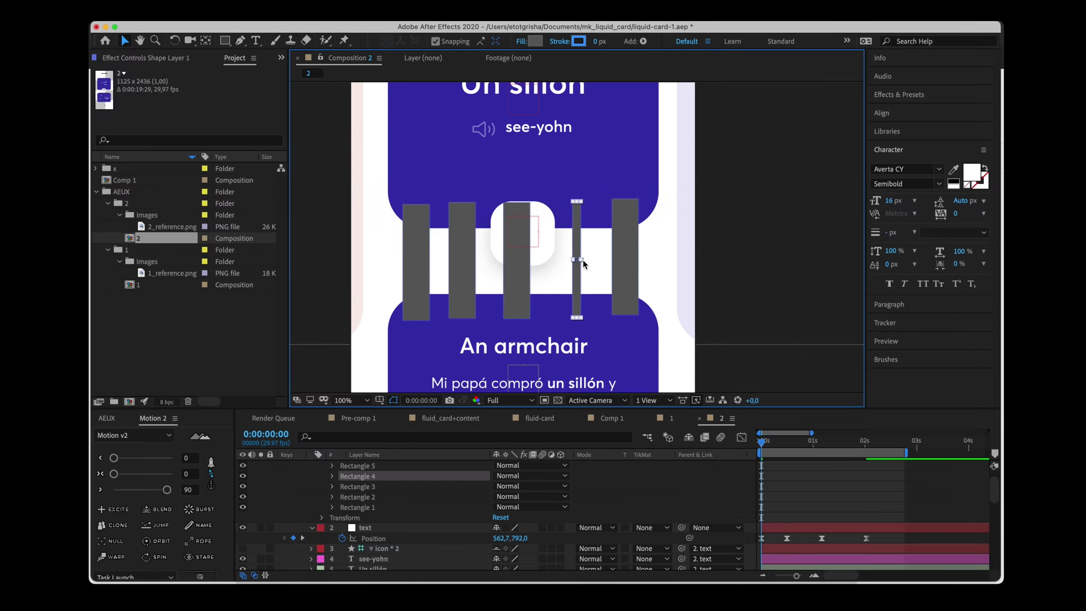
left_click(628, 262)
left_click(529, 258)
left_click_drag(531, 260, 545, 277)
left_click(467, 270)
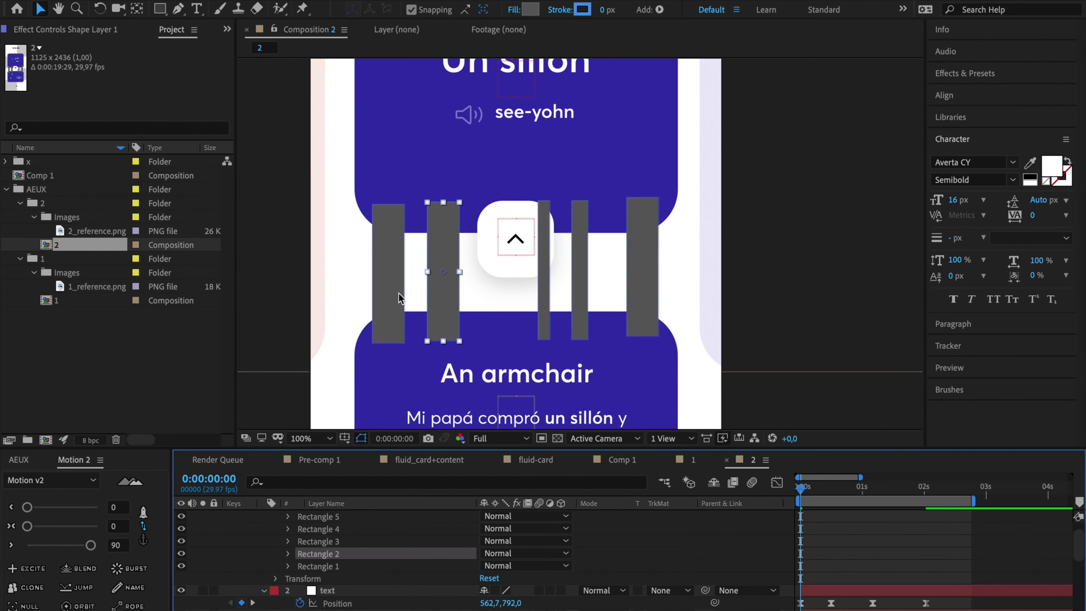
Vary the bridging bars' widths and spacing, with wide first, third and fifth bars and thin second and fourth bars
left_click(636, 281)
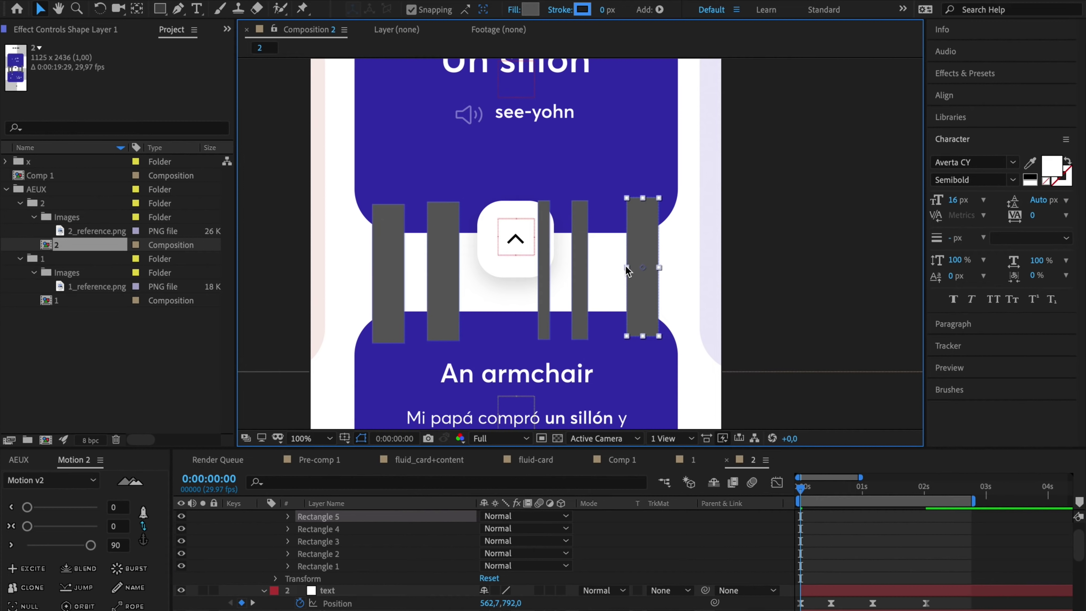
left_click_drag(627, 267, 619, 268)
left_click(545, 274)
left_click_drag(549, 270, 646, 260)
left_click(580, 270)
left_click_drag(449, 265, 461, 265)
left_click_drag(401, 266, 467, 270)
left_click(459, 271)
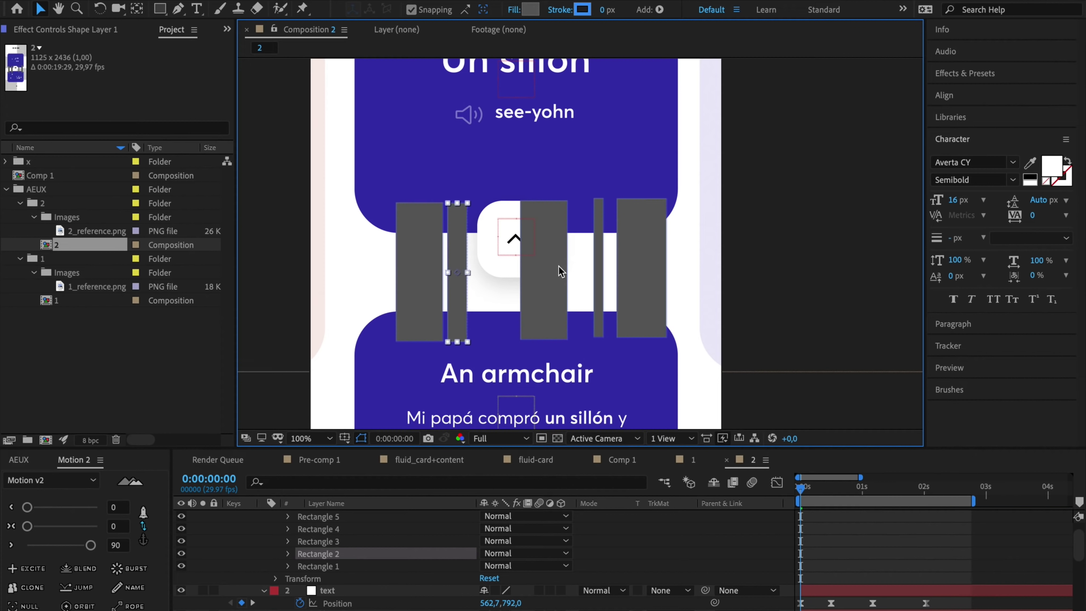
left_click(564, 269)
left_click_drag(569, 271, 568, 276)
Fill all five bridging bars with the same dark blue as the cards
key("comma")
key("period")
left_click(598, 265, "shift")
left_click(627, 264, "shift")
left_click(459, 260, "shift")
left_click(437, 261, "shift")
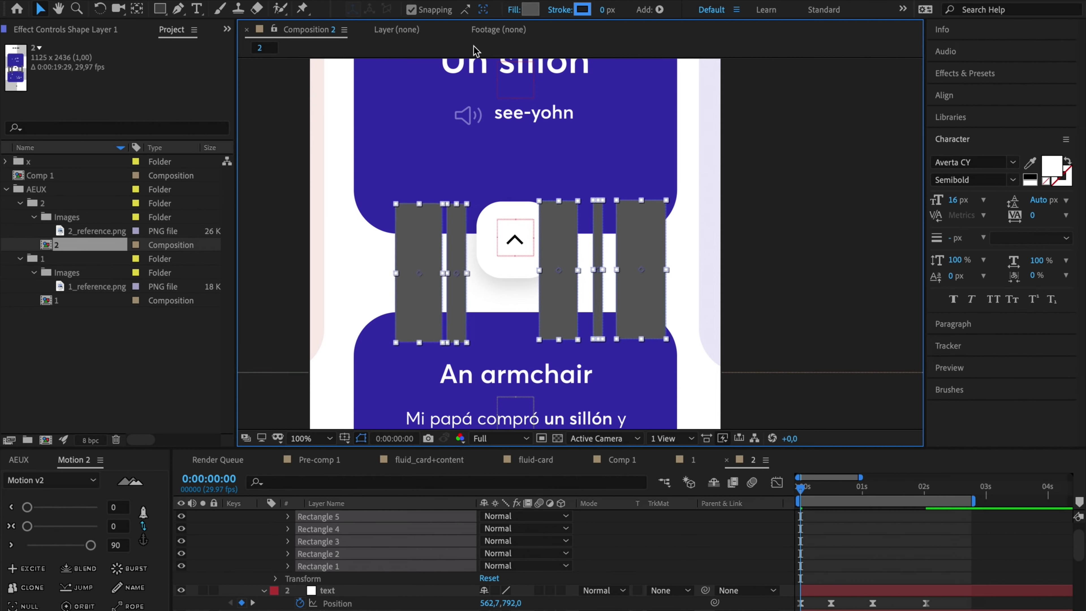
left_click(532, 11)
key("super+v")
left_click(1014, 342)
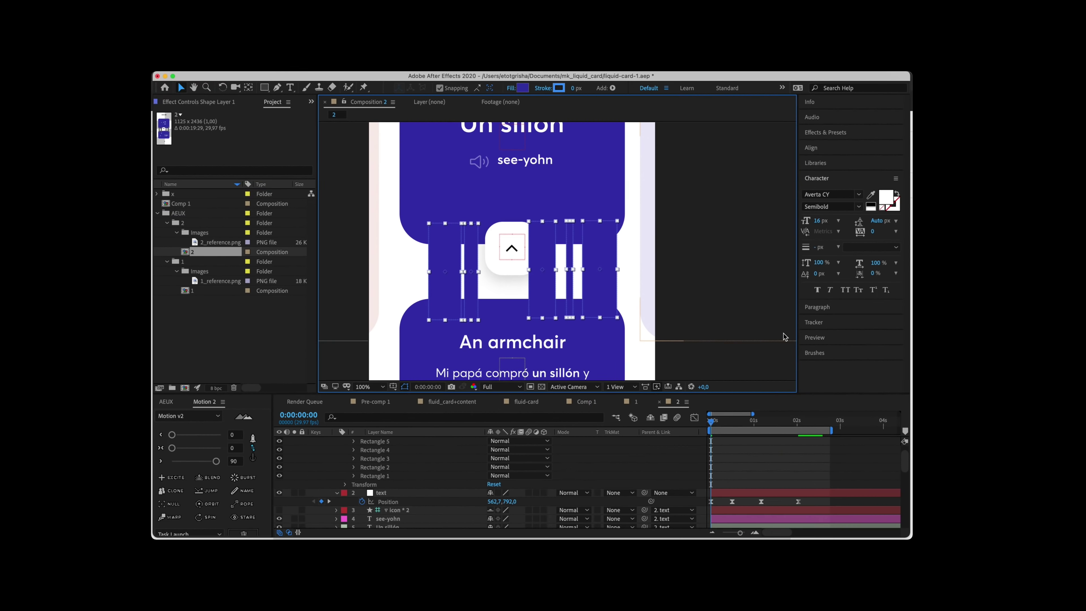
Pre-compose the bridging shape layer with both card rectangles as Pre-comp 2
left_click(618, 337)
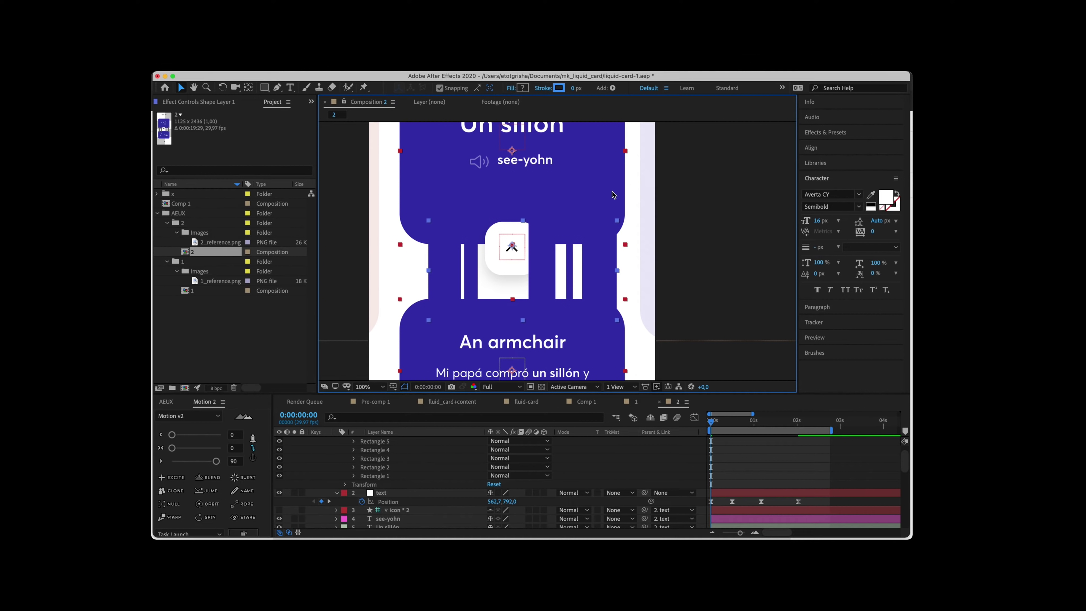
right_click(609, 273)
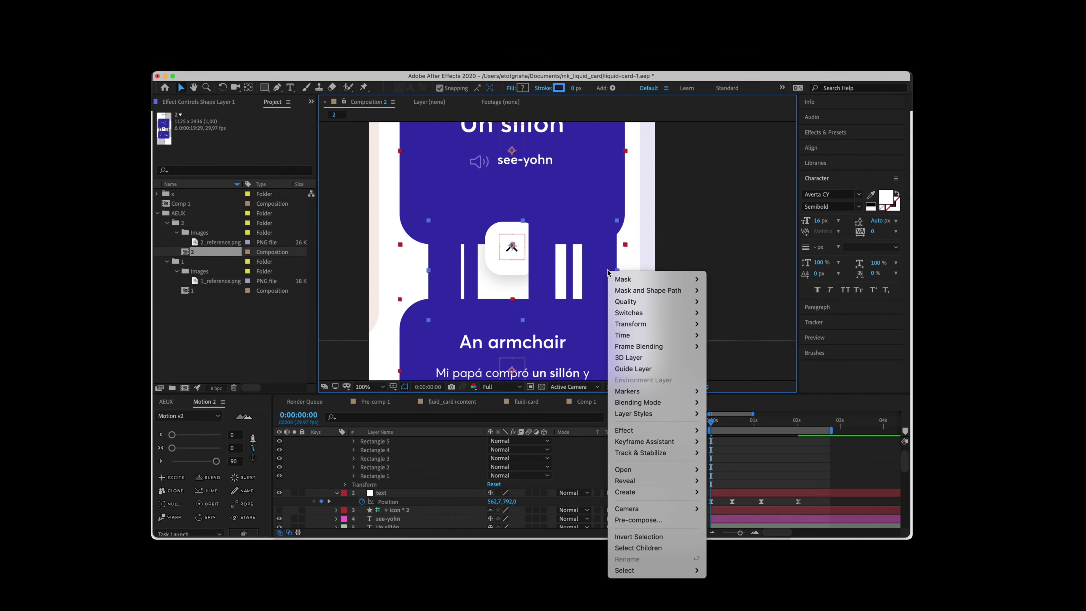
left_click(646, 521)
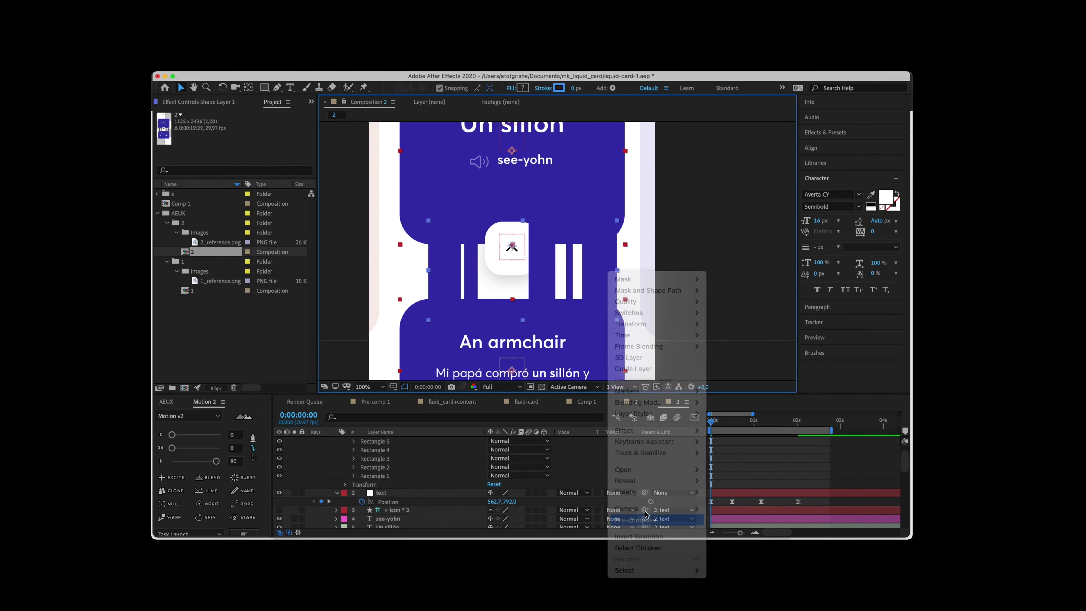
left_click(611, 380)
scroll(688, 488, "up", 1)
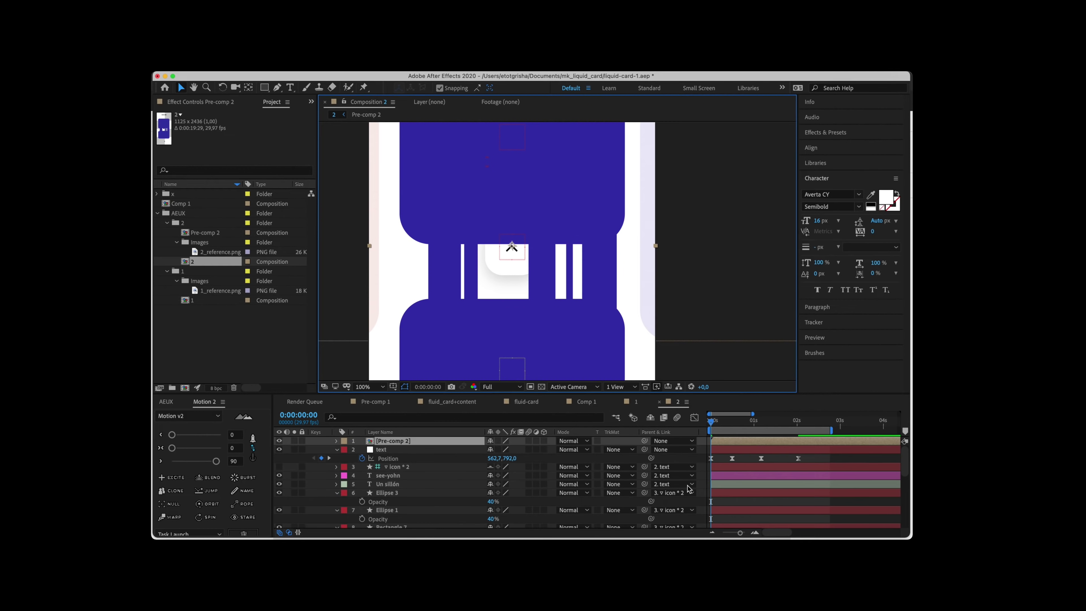
left_click_drag(402, 443, 397, 526)
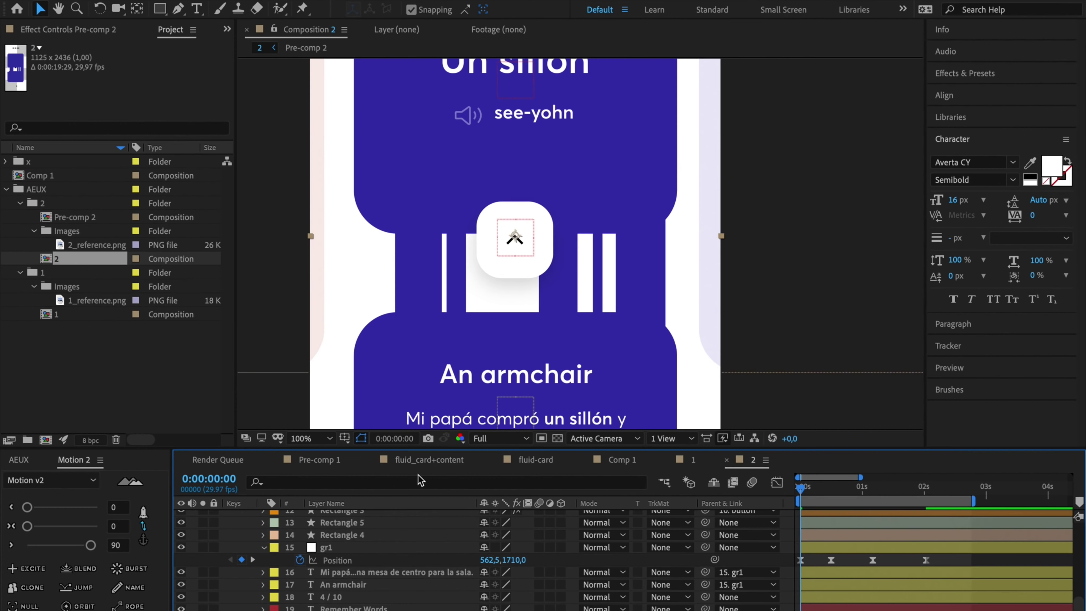
key("comma")
mouse_move(808, 491)
left_mouse_down()
mouse_move(868, 491)
mouse_move(800, 492)
mouse_move(825, 488)
left_mouse_up()
key("super+z")
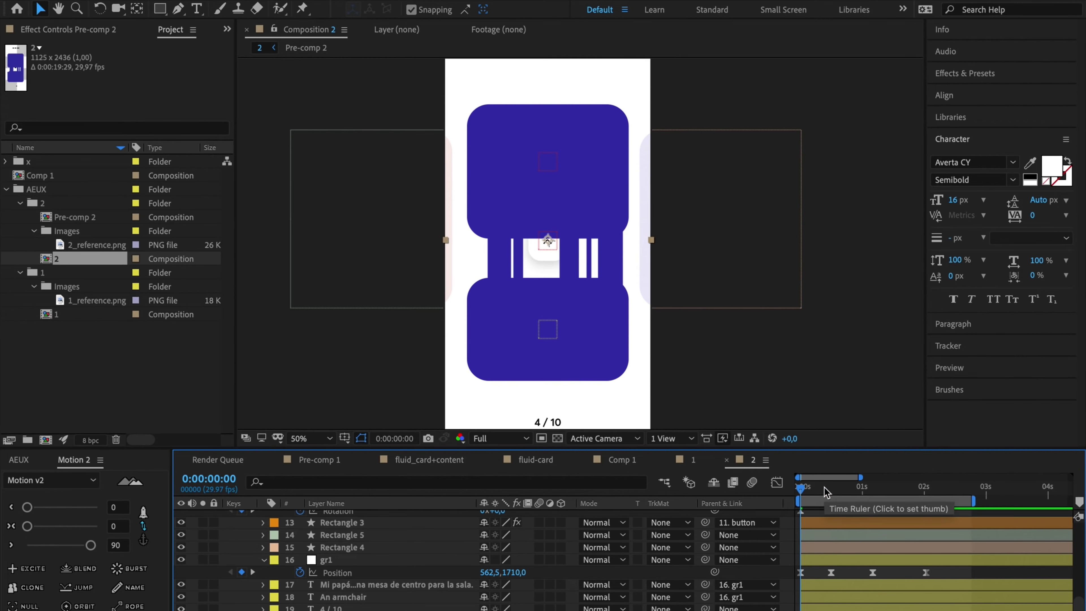
Move the Pre-comp 2 layer beneath the text layers, directly above Vector 1
left_click(378, 585)
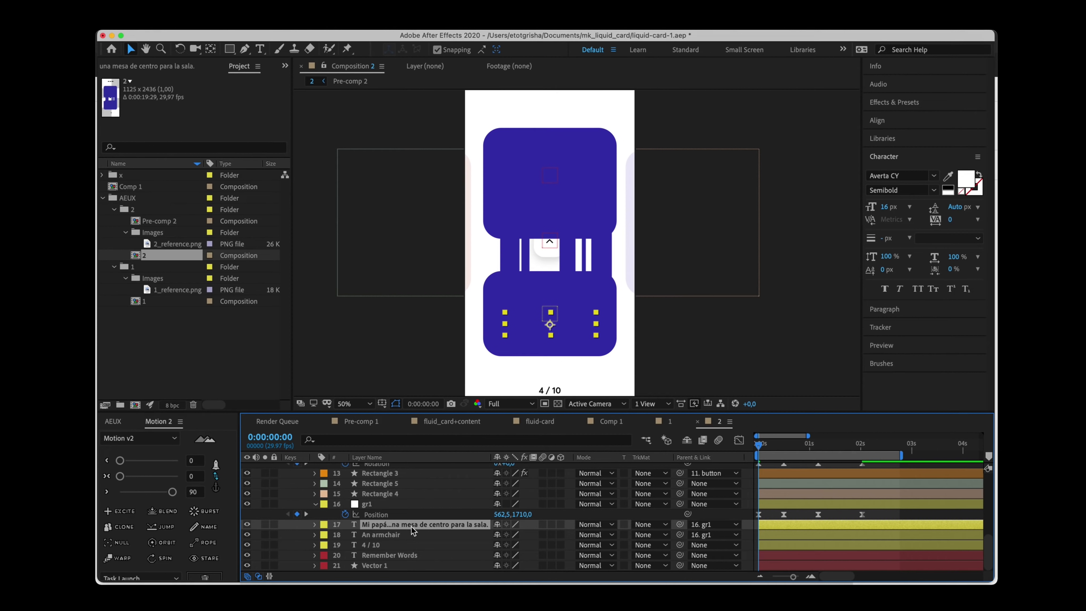
scroll(412, 530, "up", 10)
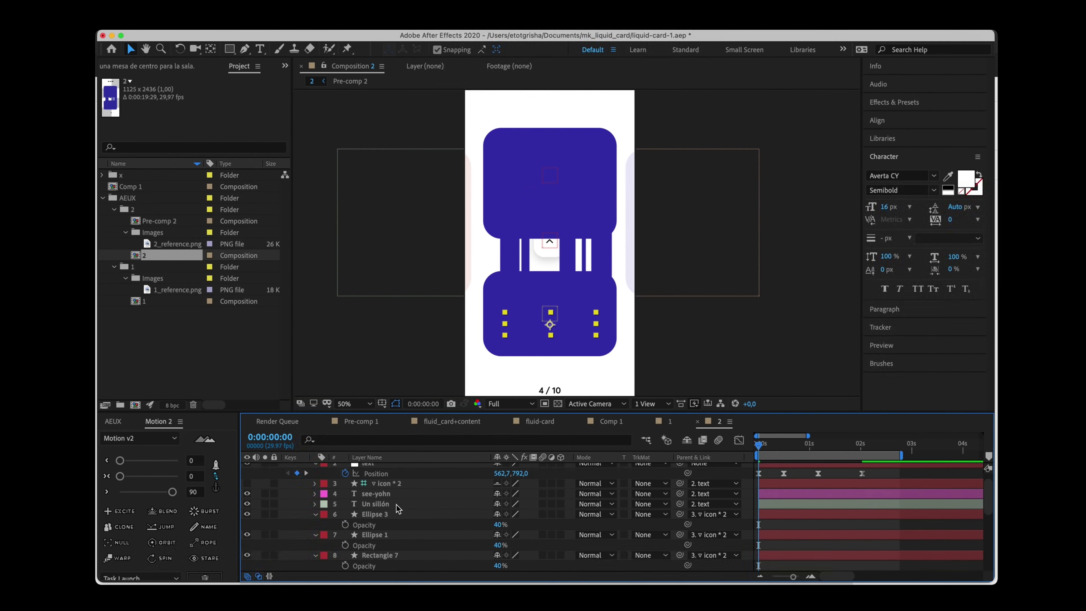
left_click_drag(391, 469, 391, 555)
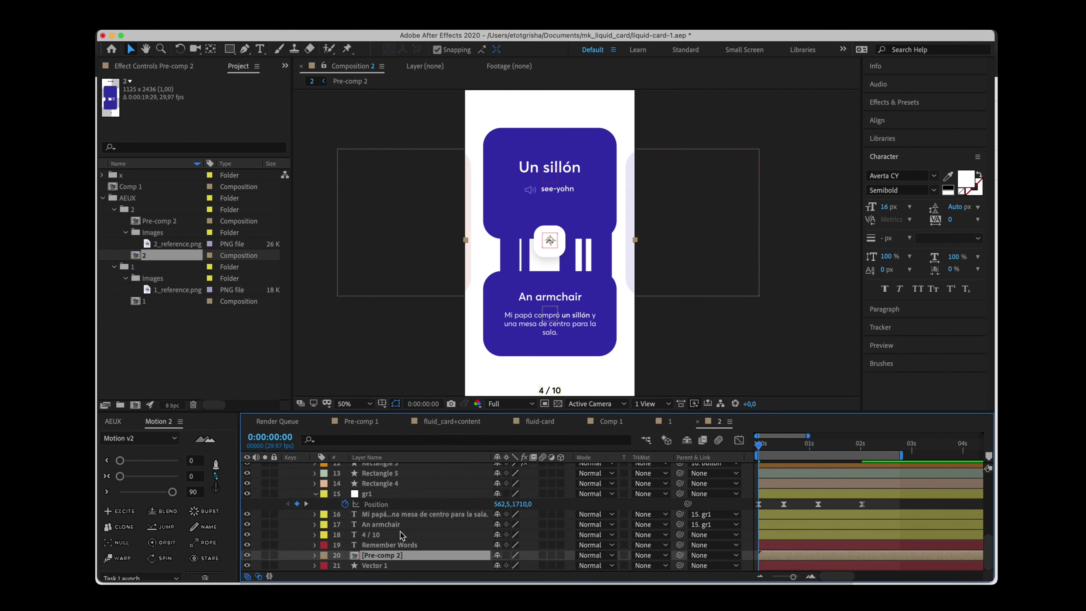
Copy the Position keyframes of the gr1 null onto the Rectangle 6 layer inside Pre-comp 2
left_click(391, 495)
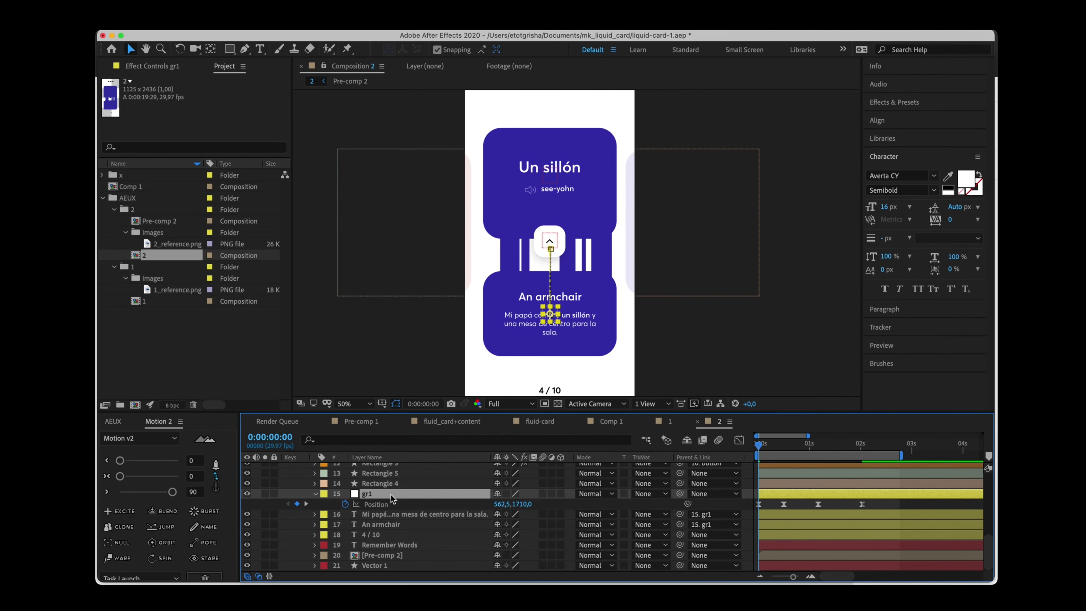
left_click_drag(889, 488, 719, 520)
double_click(359, 556)
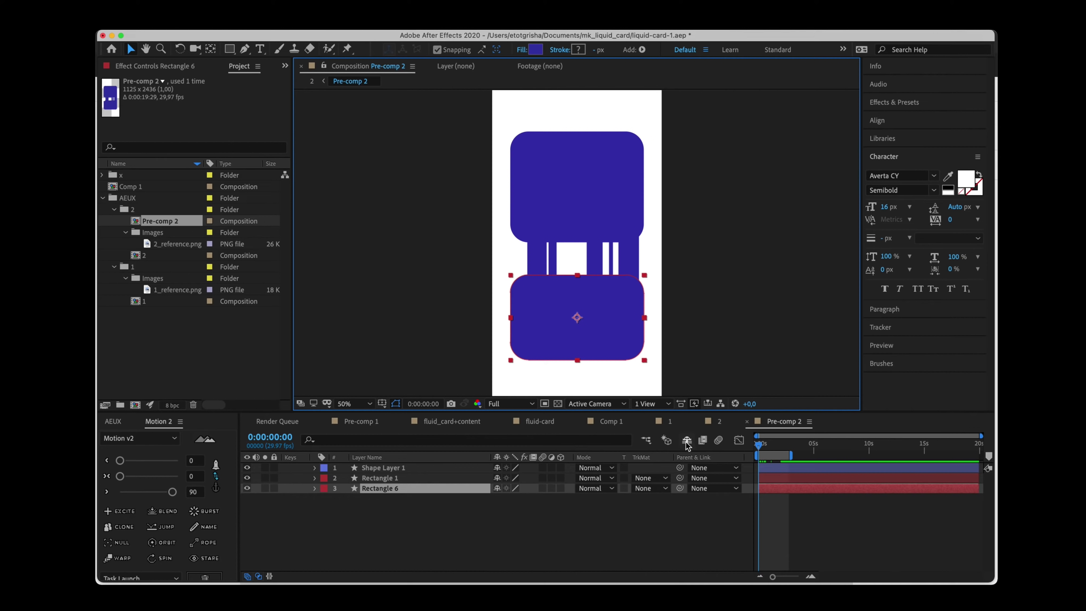
key("super+v")
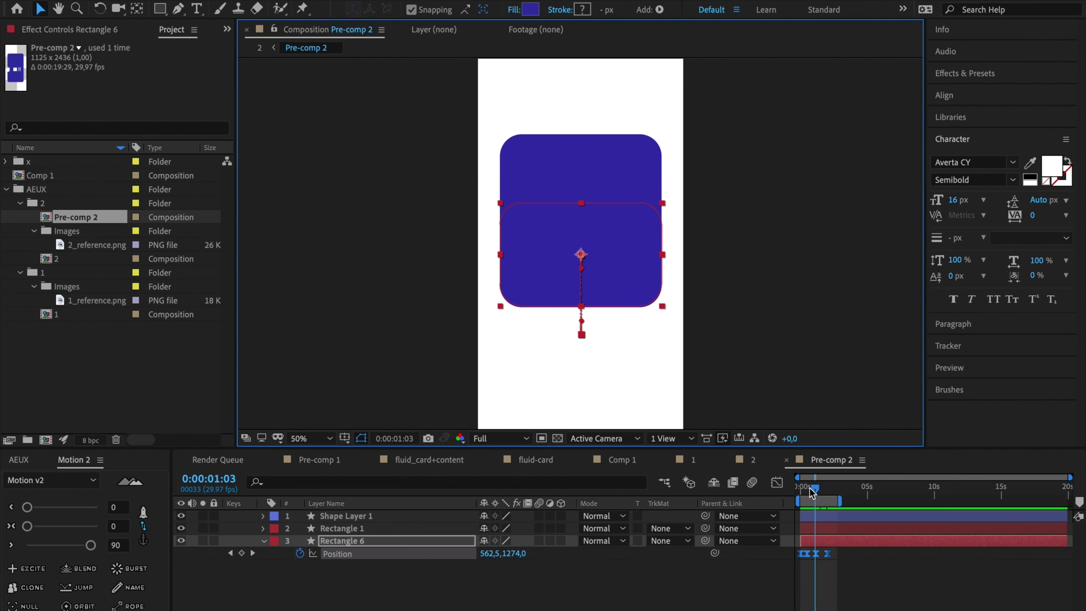
left_click_drag(816, 489, 806, 527)
Reveal the keyframes of Rectangle 1 and Rectangle 6 and preview the cards merging and splitting
left_click(822, 516)
left_click(826, 541, "shift")
key("u")
scroll(838, 540, "up", 2)
scroll(839, 540, "left", 5)
left_click_drag(816, 489, 756, 492)
key("space")
key("space")
key("space")
key("space")
left_click(745, 384)
left_click(675, 271)
left_click(705, 277)
scroll(709, 278, "down", 2)
scroll(654, 269, "up", 2)
Add a Size keyframe to Rectangle 5 of Shape Layer 1 at 0:00:01:05, where the cards are merged
left_click(353, 518)
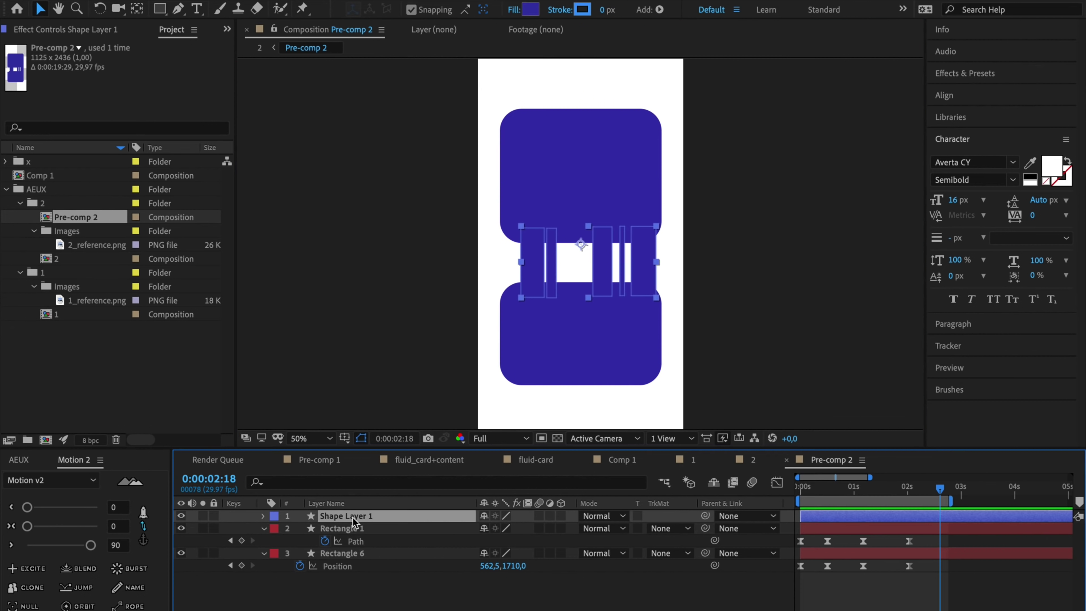
left_click(263, 516)
left_click(276, 529)
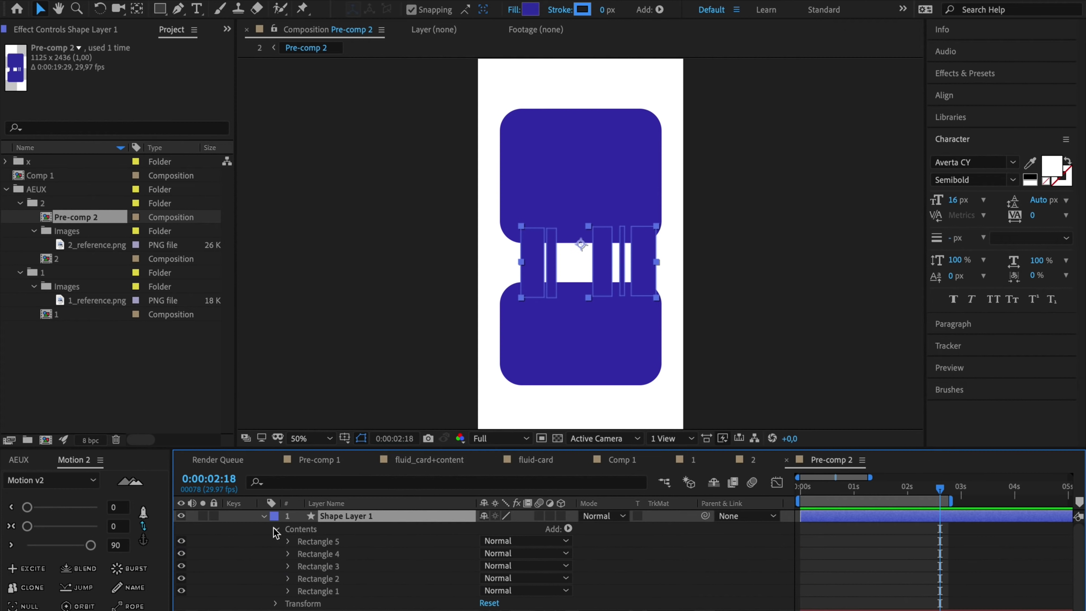
left_click(317, 542)
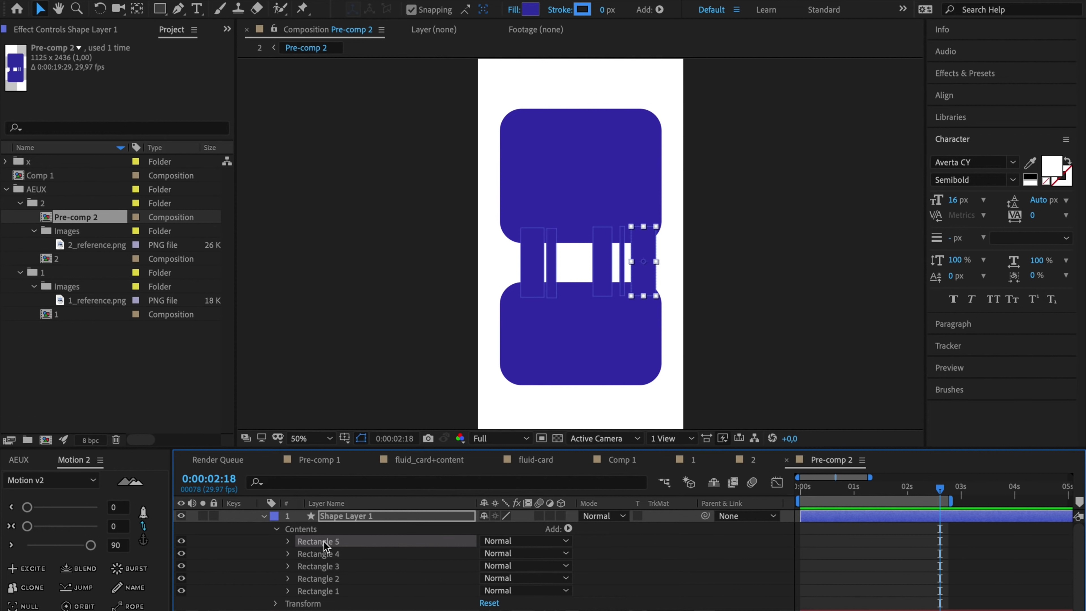
left_click(288, 542)
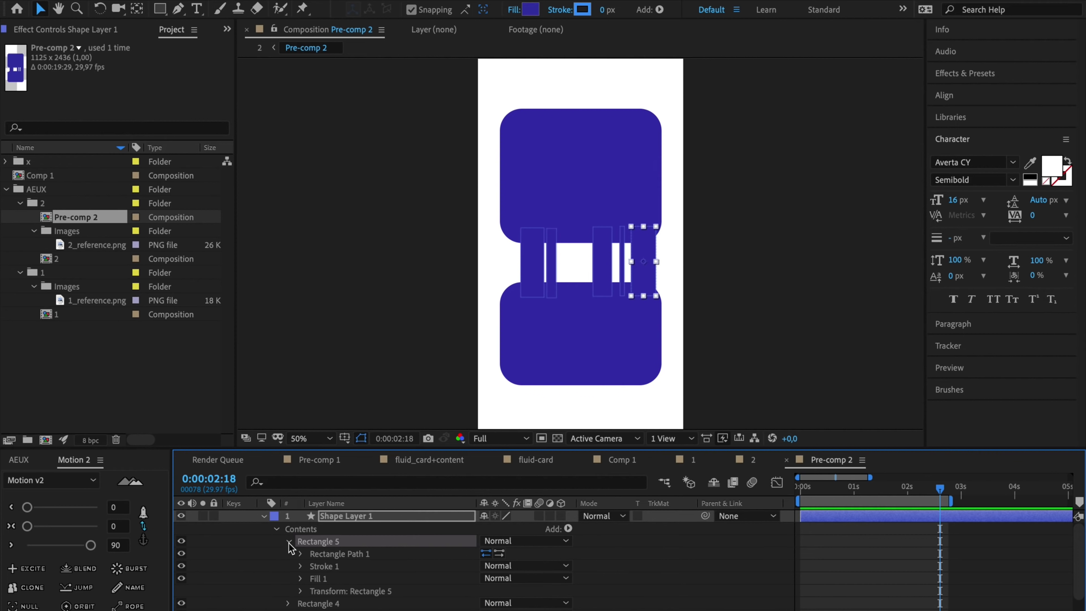
left_click(300, 555)
left_click(799, 490)
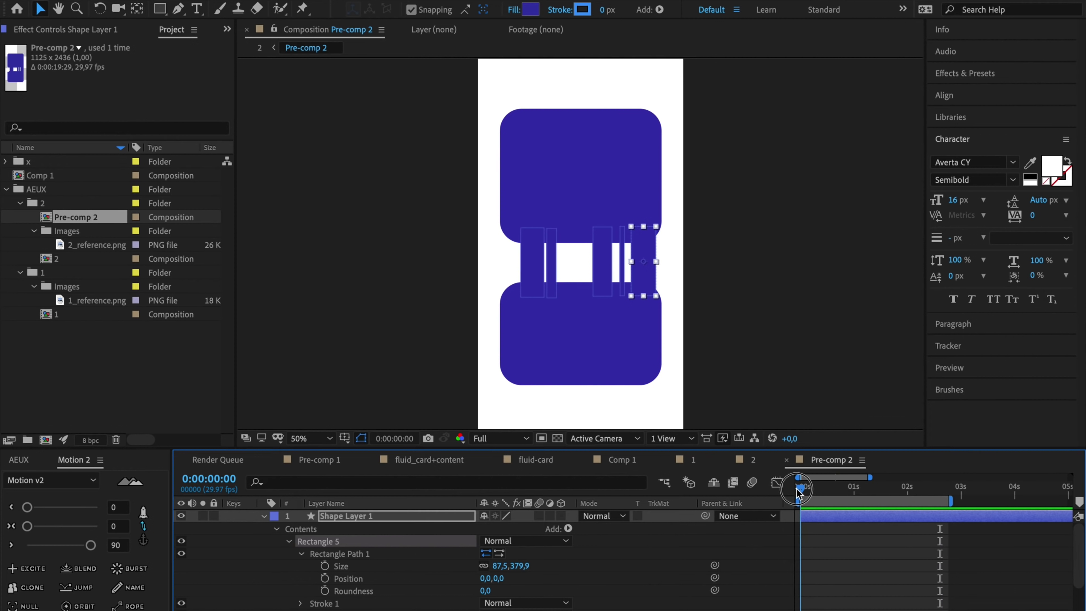
left_click_drag(798, 490, 864, 492)
scroll(891, 533, "down", 5)
scroll(901, 573, "up", 5)
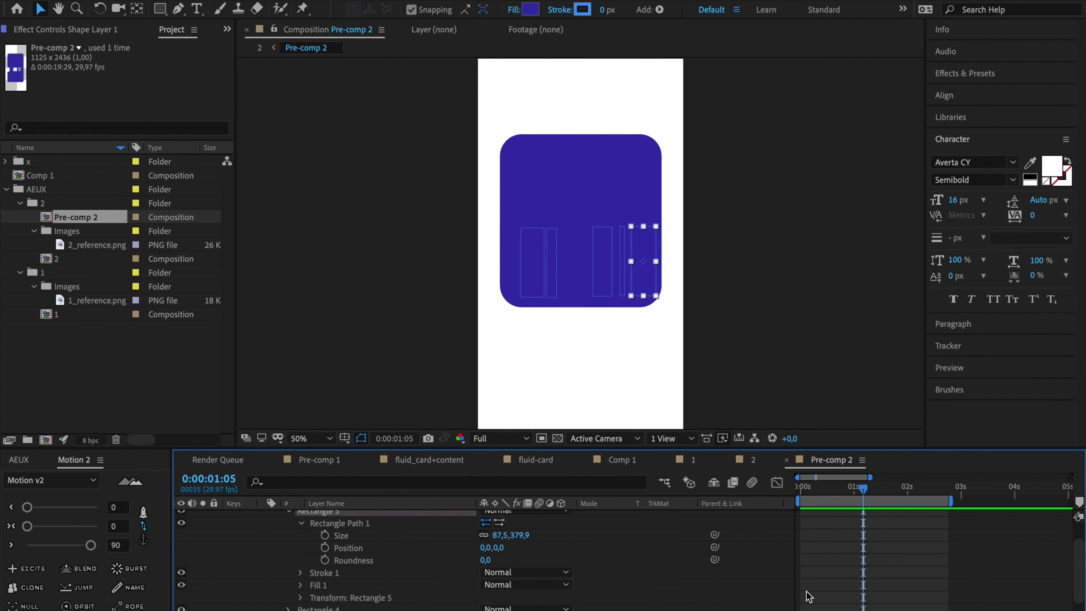
left_click(324, 560)
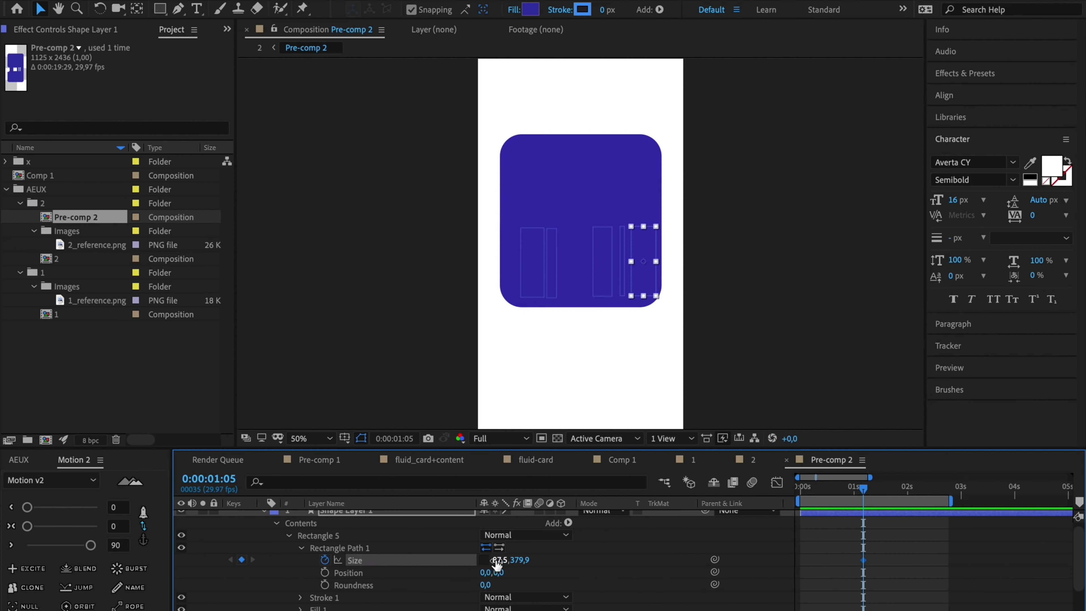
Add Size keyframes at 0:00:01:05 to the remaining bridging bars, Rectangle 4 through Rectangle 1
scroll(379, 583, "down", 4)
left_click(325, 607)
scroll(292, 594, "down", 8)
left_click(301, 598)
left_click(324, 609)
scroll(436, 604, "down", 9)
left_click(290, 573)
left_click(313, 587)
scroll(314, 590, "down", 1)
left_click(301, 573)
left_click(326, 586)
scroll(314, 587, "down", 7)
left_click(290, 573)
left_click(302, 586)
left_click(325, 598)
scroll(485, 599, "up", 10)
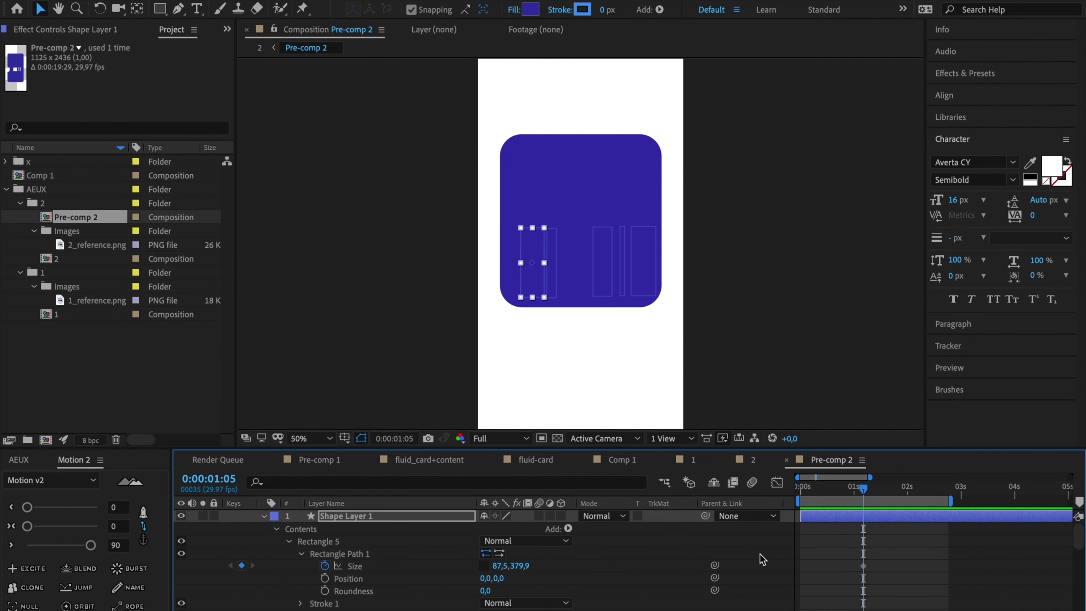
Keyframe all five bars at about two seconds, collapse their widths to nothing there, and preview the motion
key("u")
left_click_drag(863, 490, 910, 493)
left_click_drag(242, 528, 242, 578)
left_click_drag(491, 541, 428, 542)
key("space")
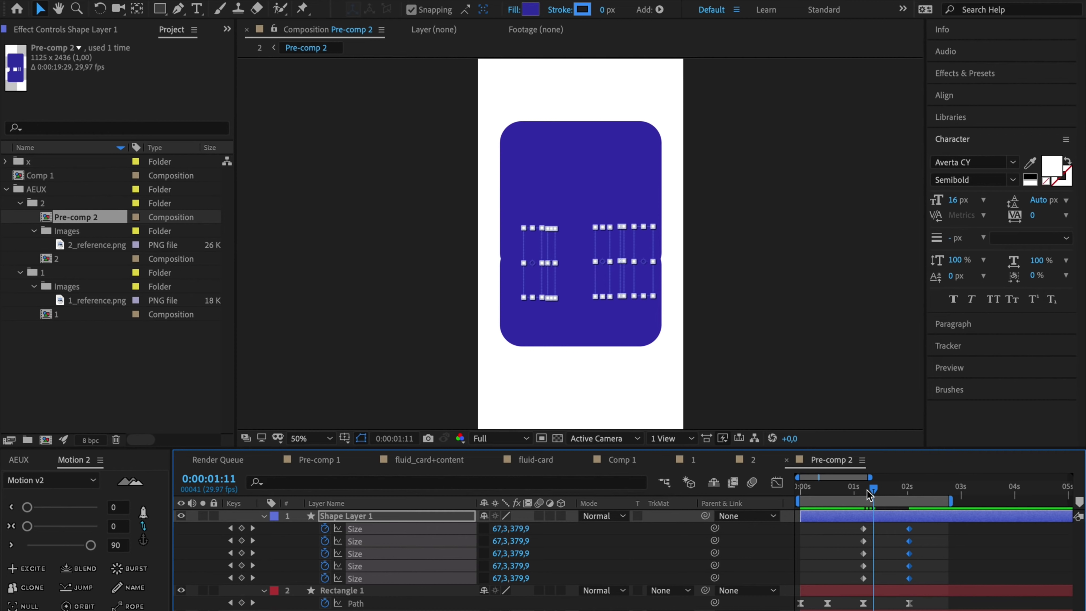
Apply Easy Ease to all Size keyframes of the five bars and preview the separation
left_click_drag(847, 527, 913, 588)
key("F9")
key("space")
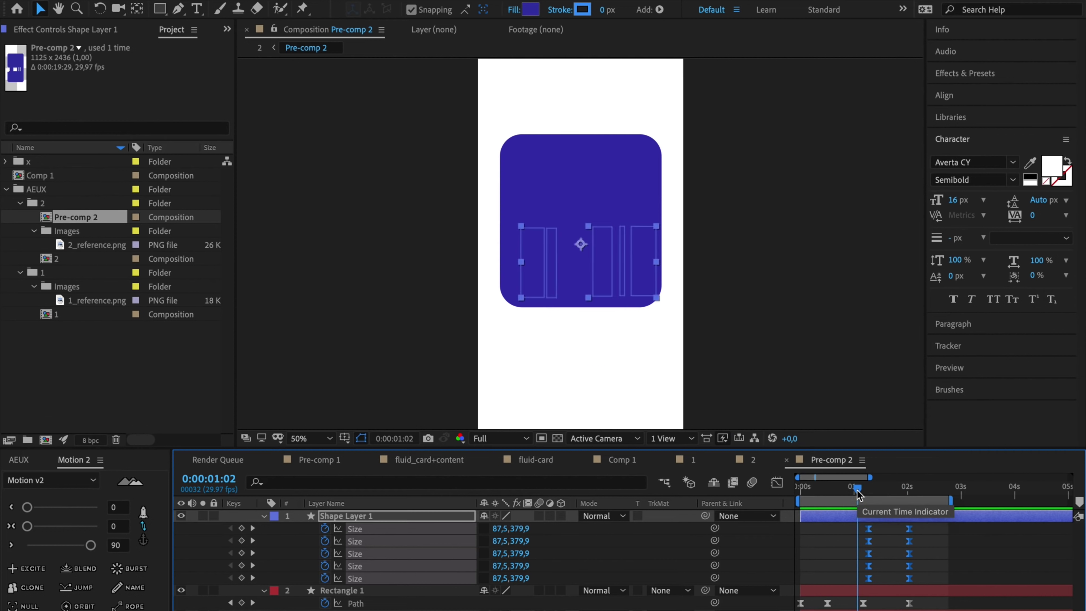
left_click_drag(849, 526, 925, 533)
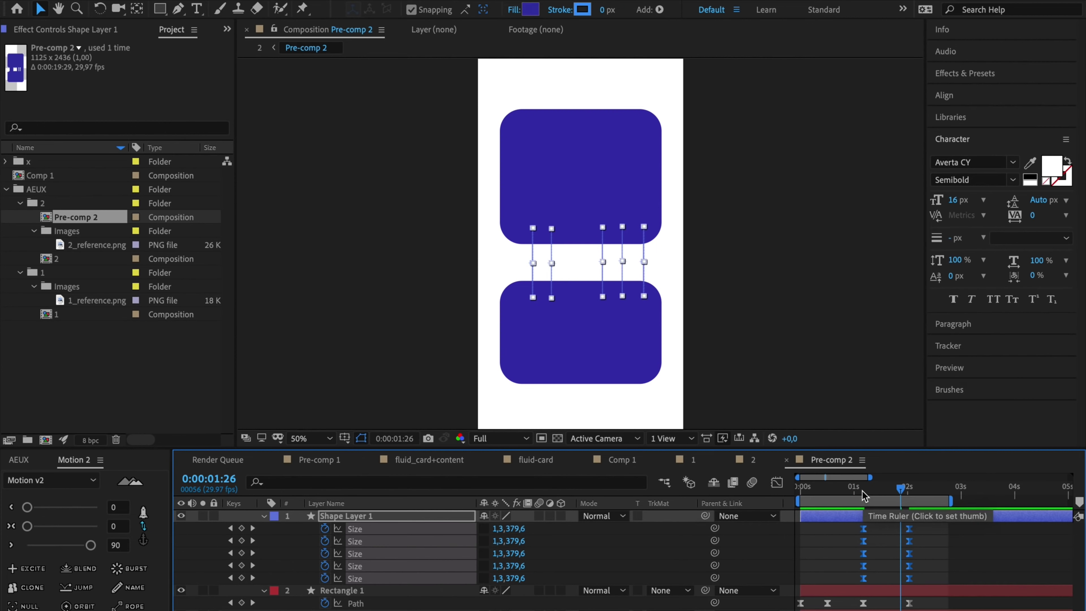
left_click(861, 489)
key("space")
key("space")
Shift the bars' Size keyframes later so the narrowing starts just before two seconds, previewing the timing
left_click_drag(909, 530, 918, 530)
left_click(854, 487)
key("space")
key("space")
left_click_drag(872, 489, 879, 488)
left_click_drag(874, 529, 899, 529)
key("space")
key("space")
left_click(869, 492)
key("space")
key("space")
Try moving the Size keyframes earlier and changing their interpolation, preview both variants, and undo these changes
left_click_drag(875, 535, 863, 540)
left_click(862, 491)
key("space")
key("space")
left_click(864, 529, "super")
left_click(860, 491)
key("space")
key("space")
key("super+z")
key("super+z")
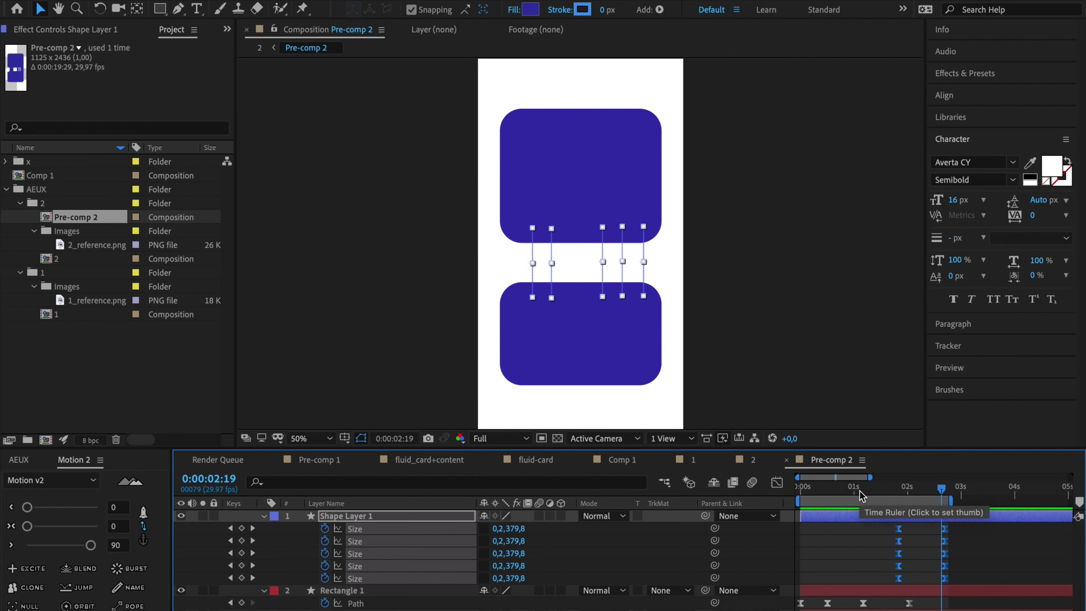
Retime the bars' Size keyframes to run from about one and a half seconds to just past two seconds, and preview
left_click(884, 489)
left_click_drag(899, 530, 883, 540)
key("space")
key("space")
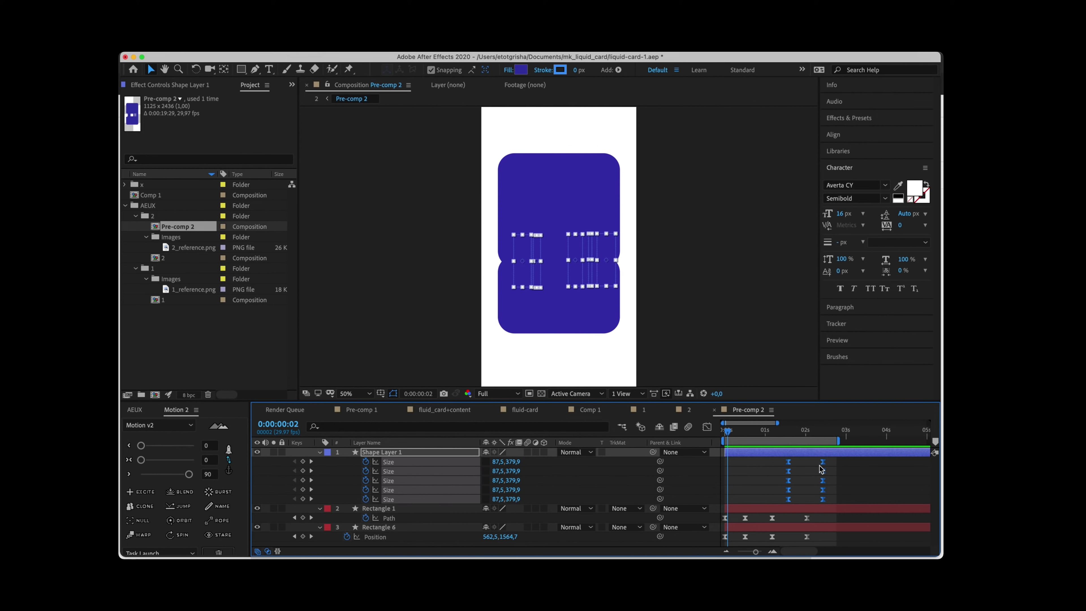
key("space")
key("space")
key("space")
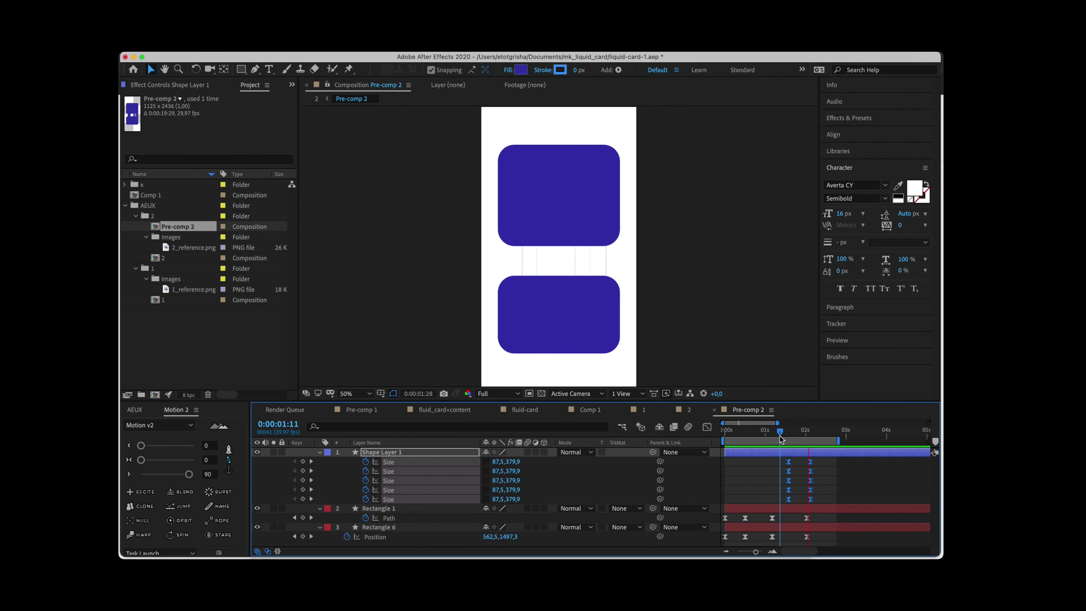
key("space")
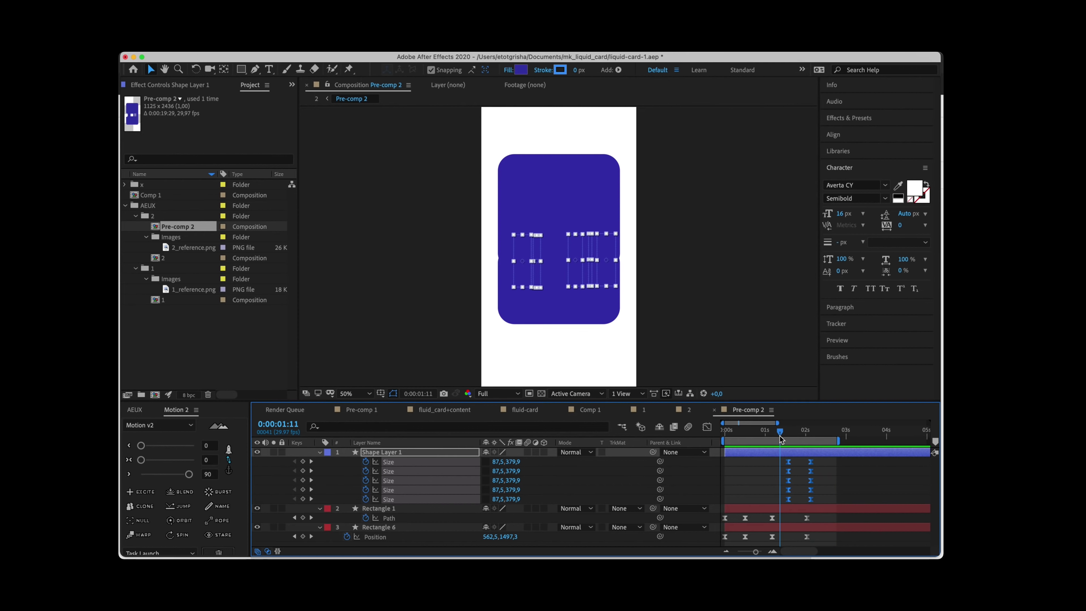
Return to composition 2 and apply the Roughen Edges effect to the Pre-comp 2 layer
left_click(316, 99)
left_click(851, 119)
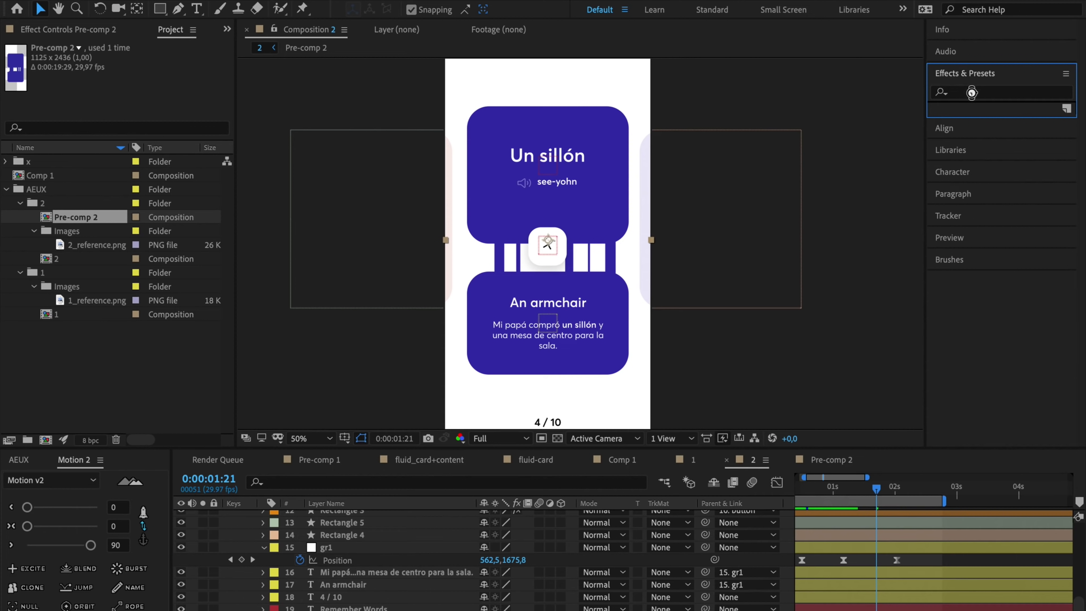
left_click(971, 93)
type("roug")
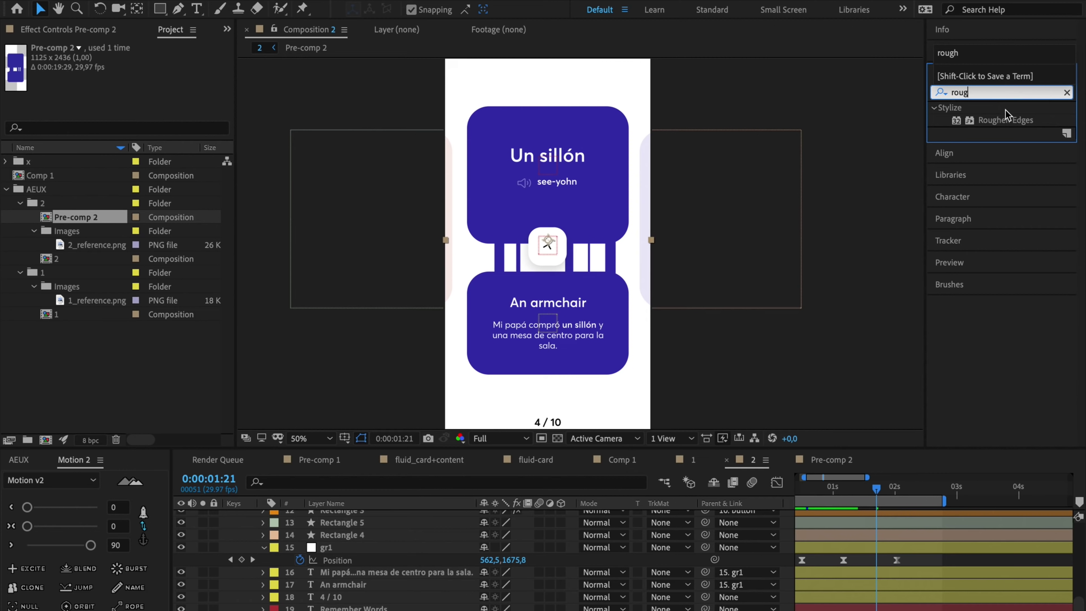
left_click(1009, 121)
double_click(1009, 121)
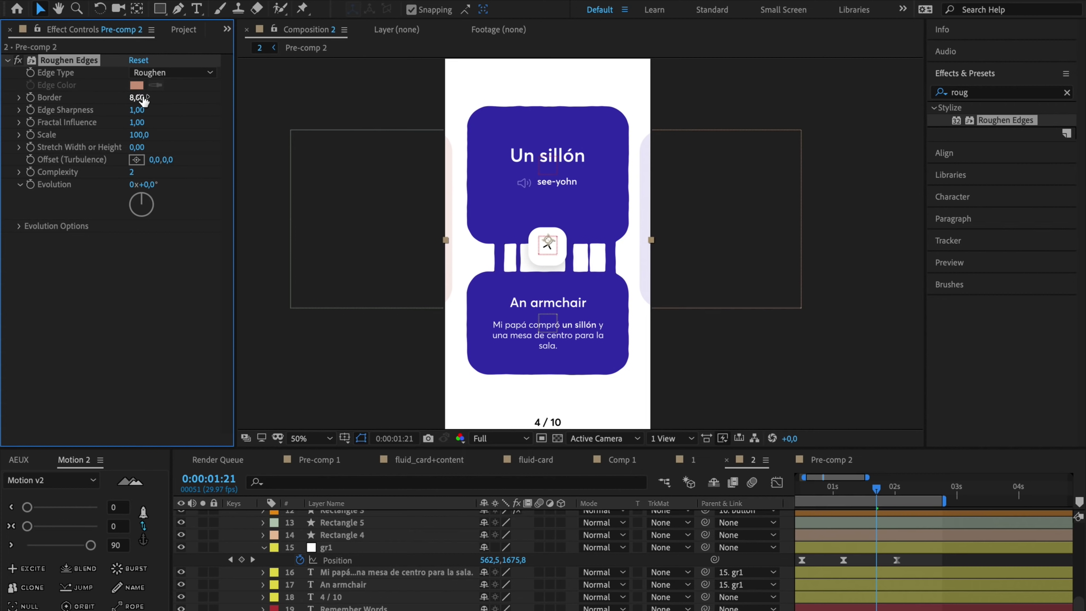
Set the Roughen Edges Border to 70 and Fractal Influence to 0, and preview the card's split
left_click_drag(143, 98, 189, 96)
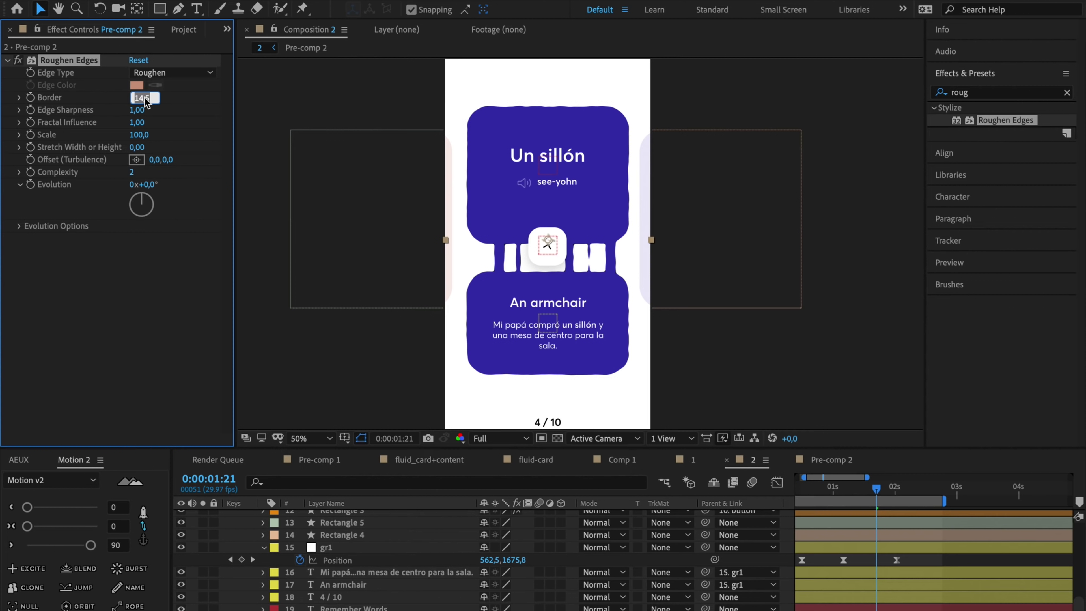
key("Return")
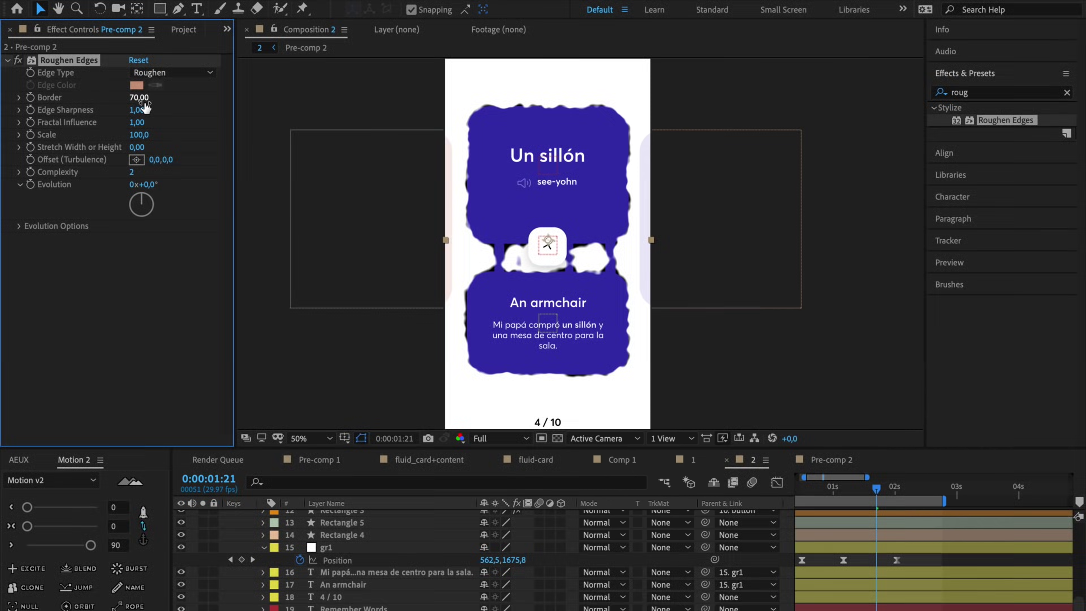
type("0")
key("Return")
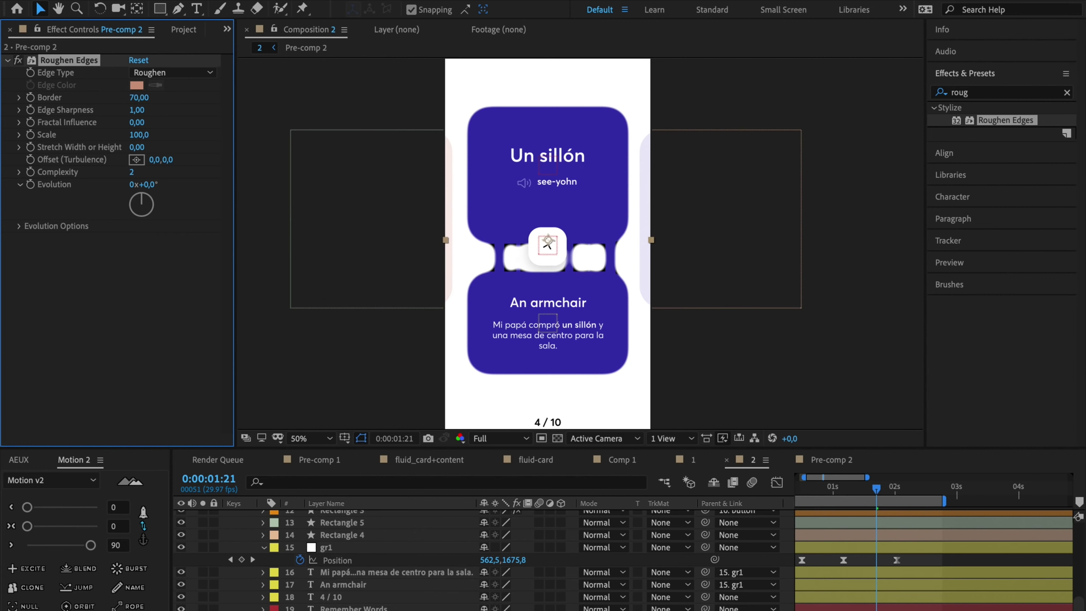
left_click_drag(807, 488, 849, 492)
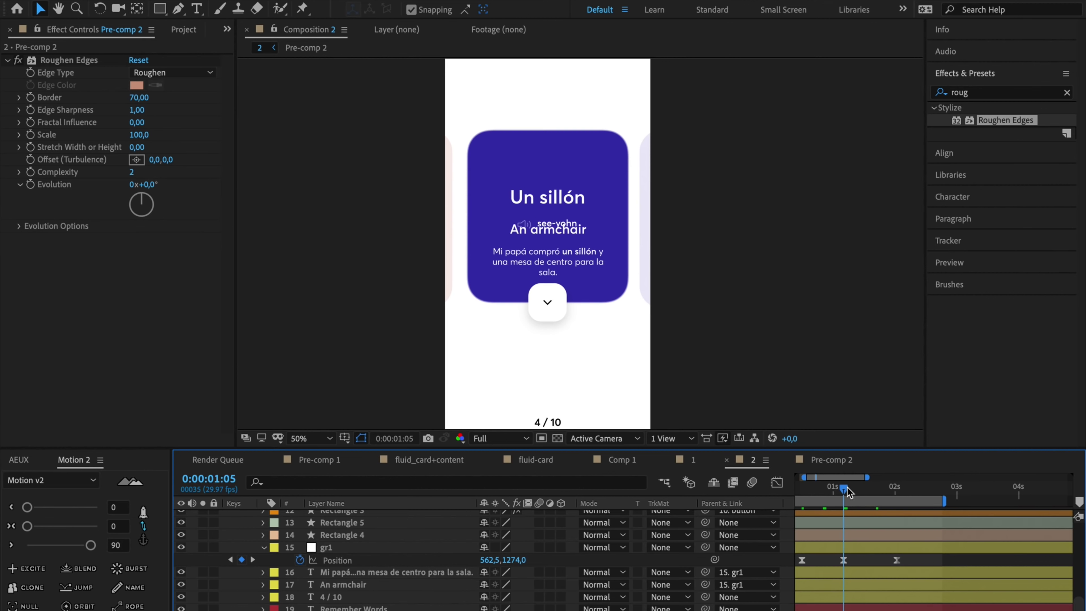
key("space")
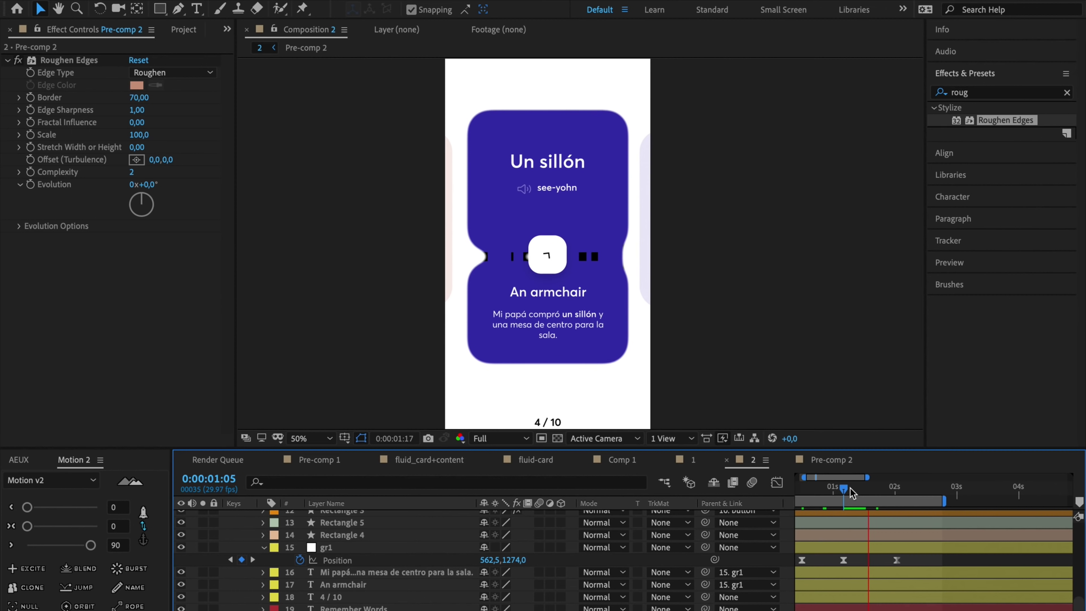
key("space")
Add a Levels effect to the Pre-comp 2 layer and switch its channel to Alpha
left_click_drag(848, 489, 875, 494)
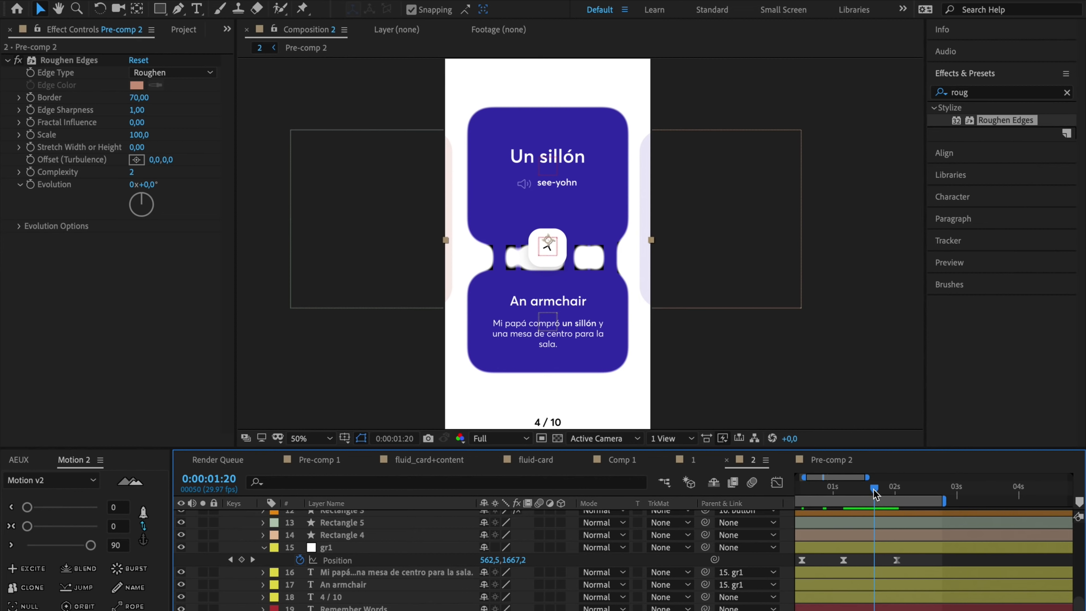
left_click(992, 92)
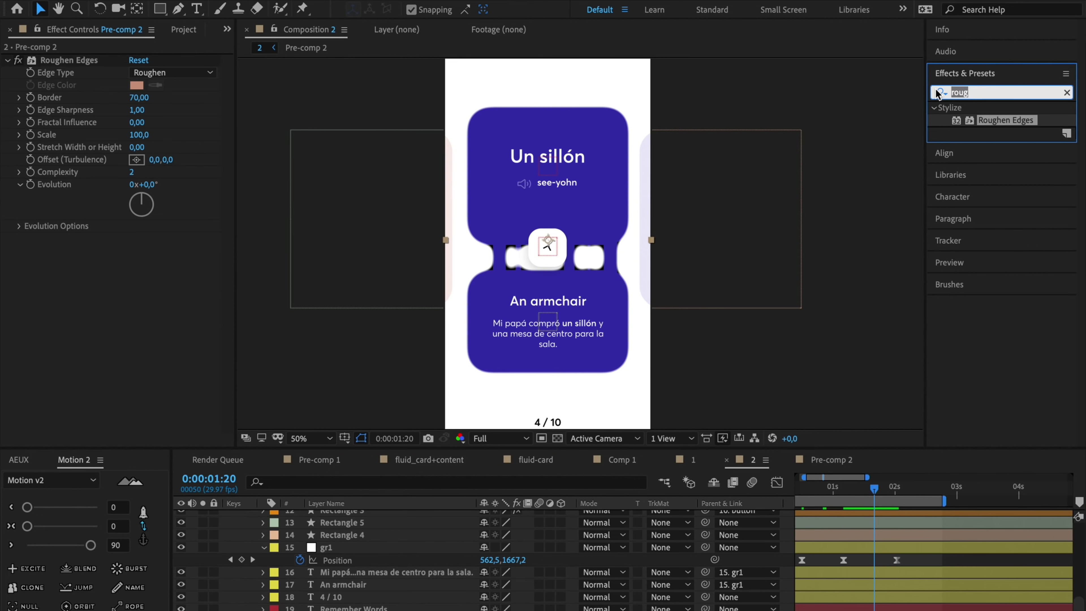
type("leve")
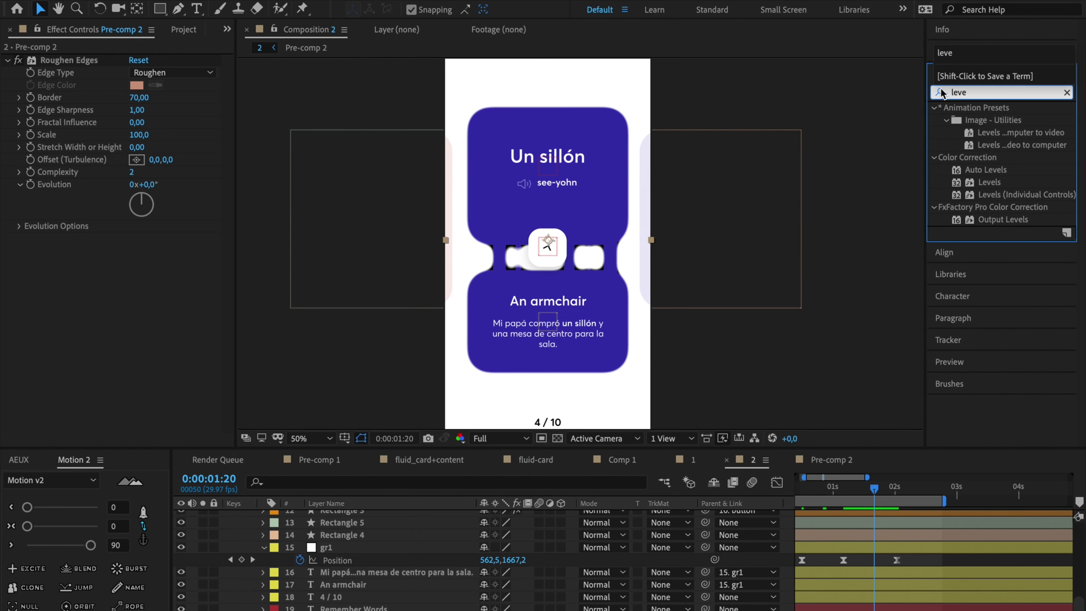
double_click(989, 183)
left_click(162, 251)
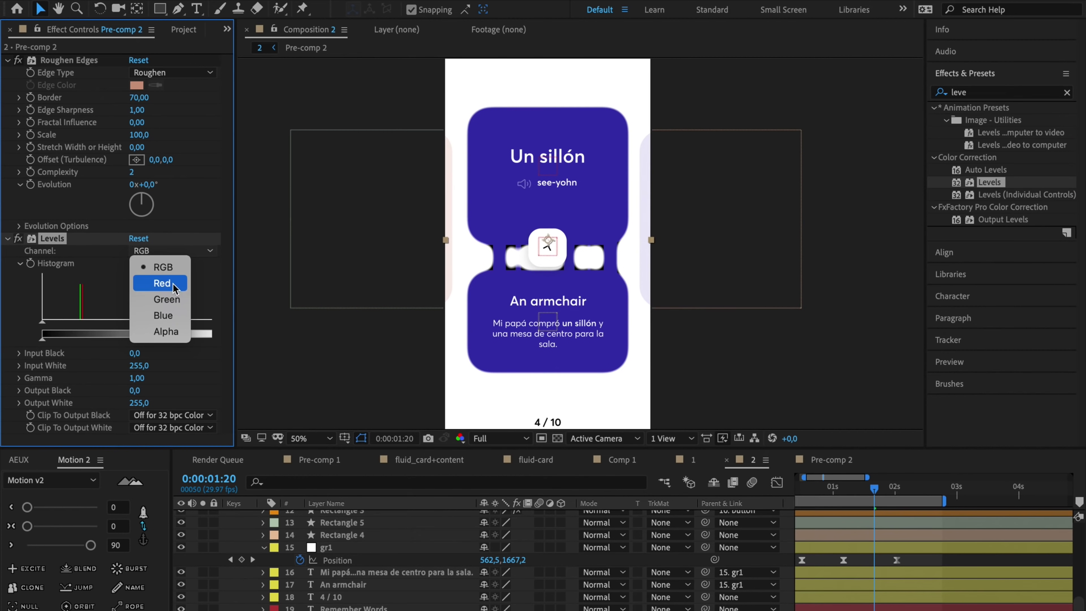
left_click(173, 331)
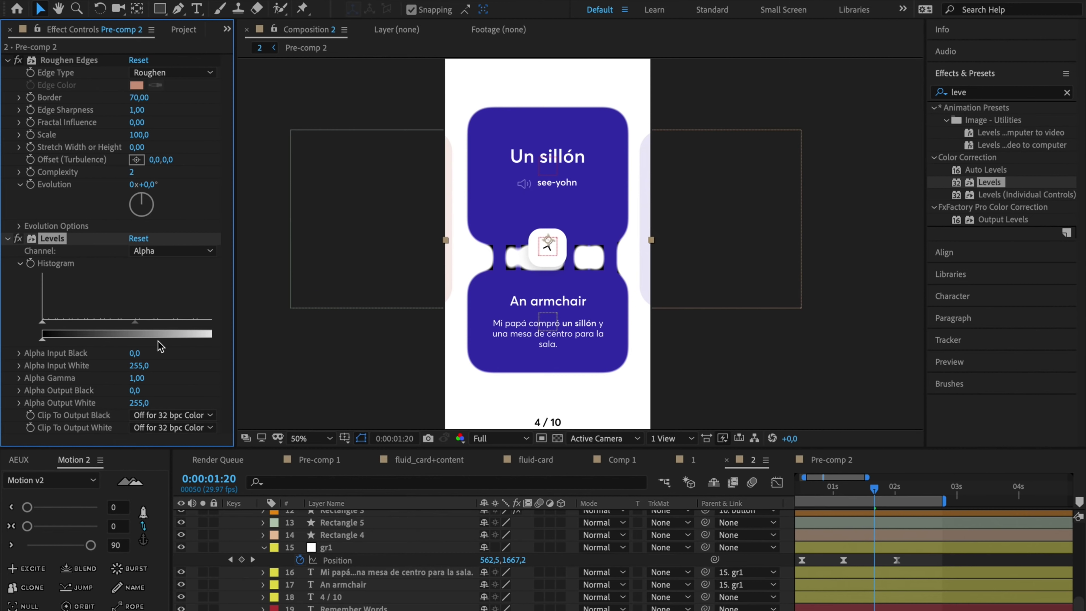
Raise the Levels effect's Alpha Input Black to 242.2 and preview the animation from the start
left_click_drag(134, 354, 202, 349)
left_click_drag(199, 350, 132, 349)
type("0")
key("Return")
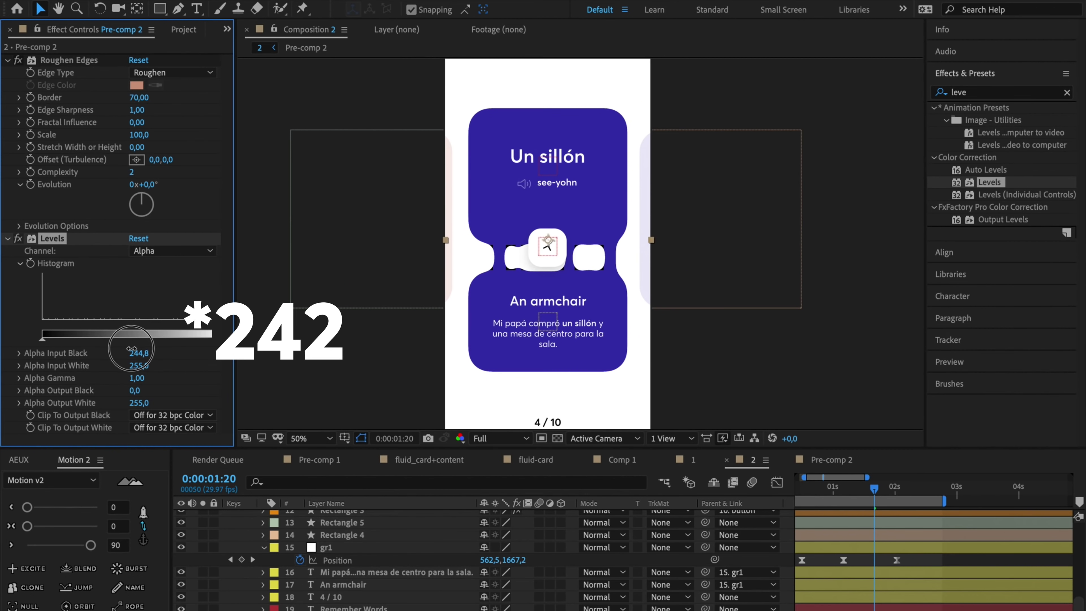
left_click_drag(815, 492, 788, 488)
key("space")
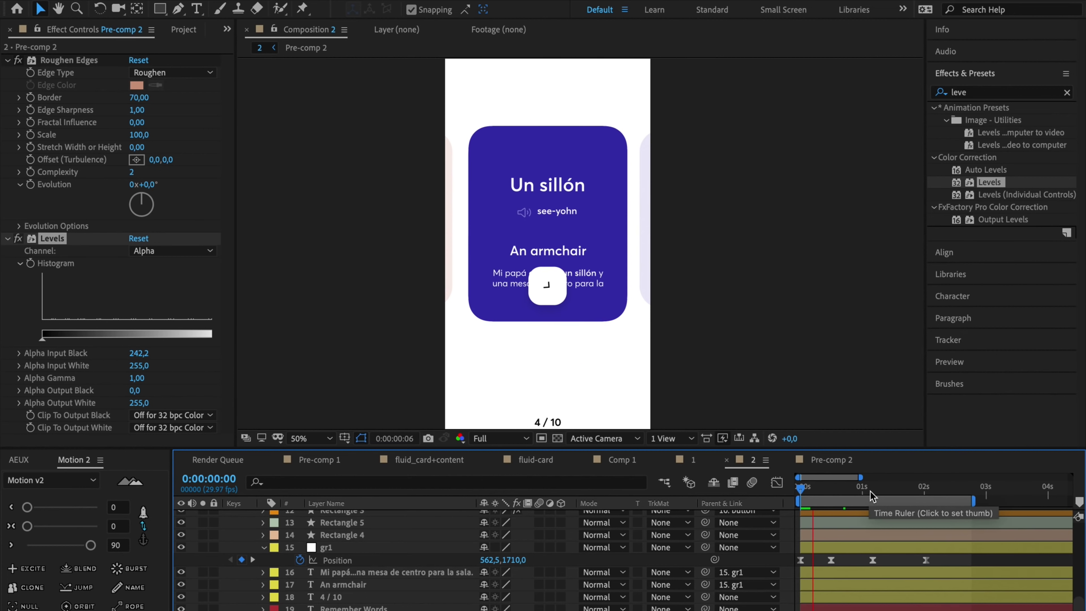
key("space")
Lower the preview resolution to Third and play back the card's separation up to 0:00:01:23
left_click(500, 438)
left_click(505, 507)
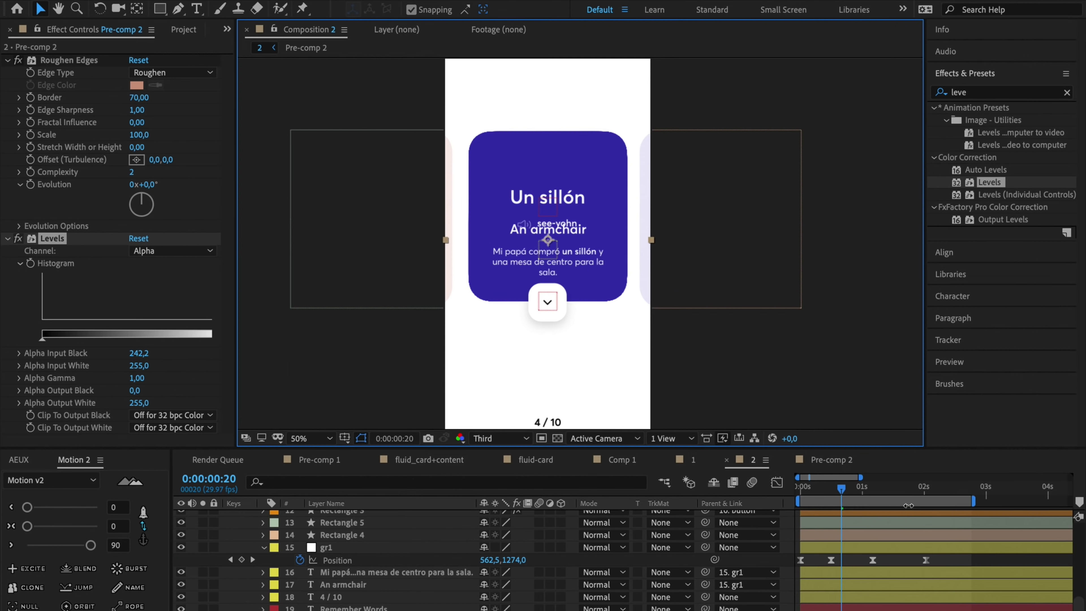
key("space")
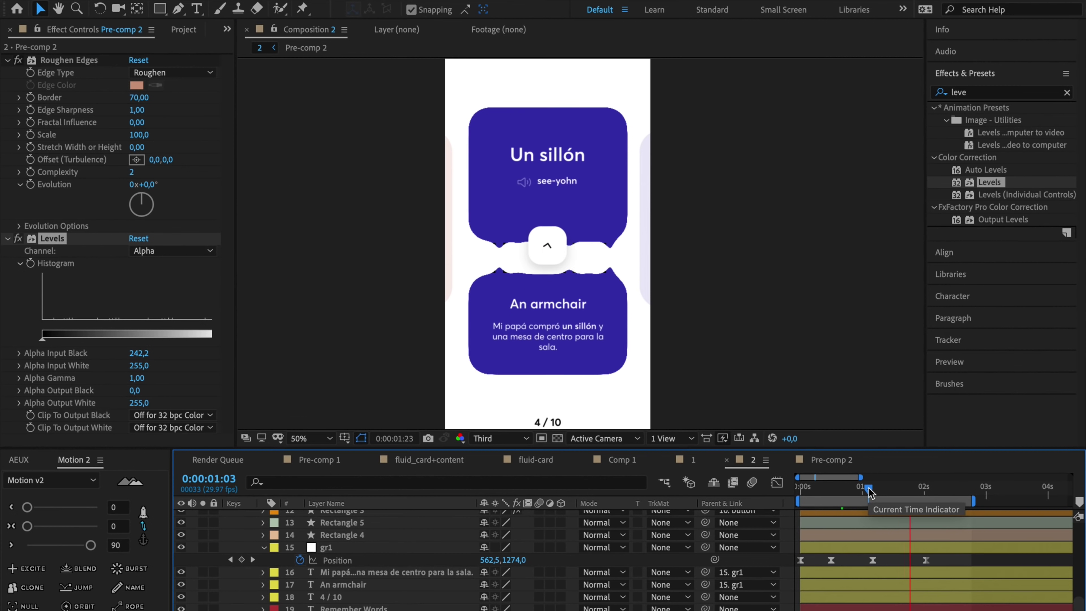
left_click(870, 490)
left_click_drag(869, 490, 911, 489)
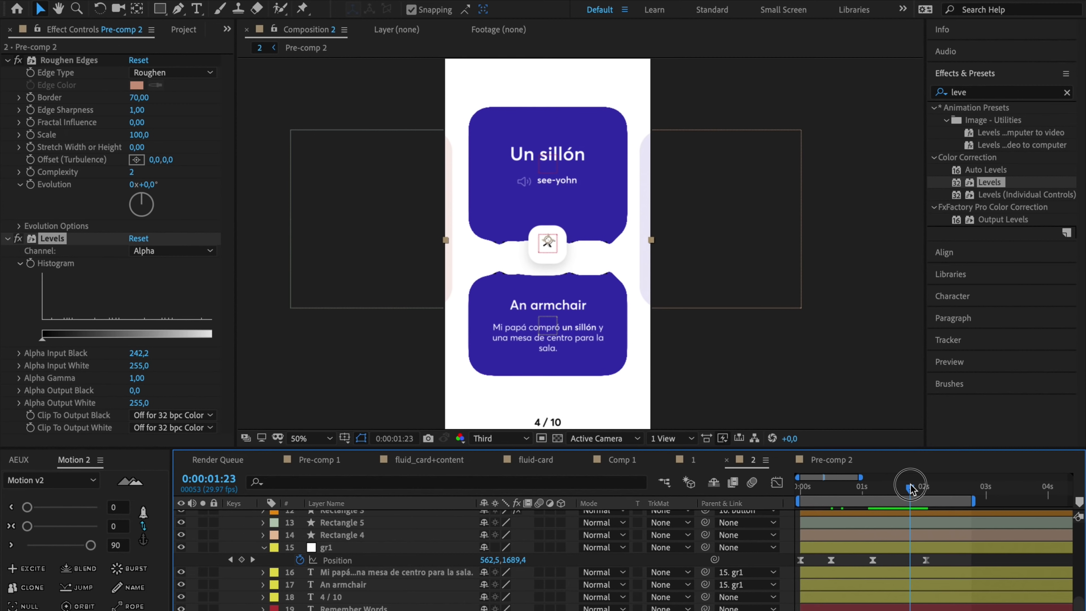
Add a Fill effect to the Pre-comp 2 layer, sample the card's purple as its color, and preview
left_click(986, 95)
type("f")
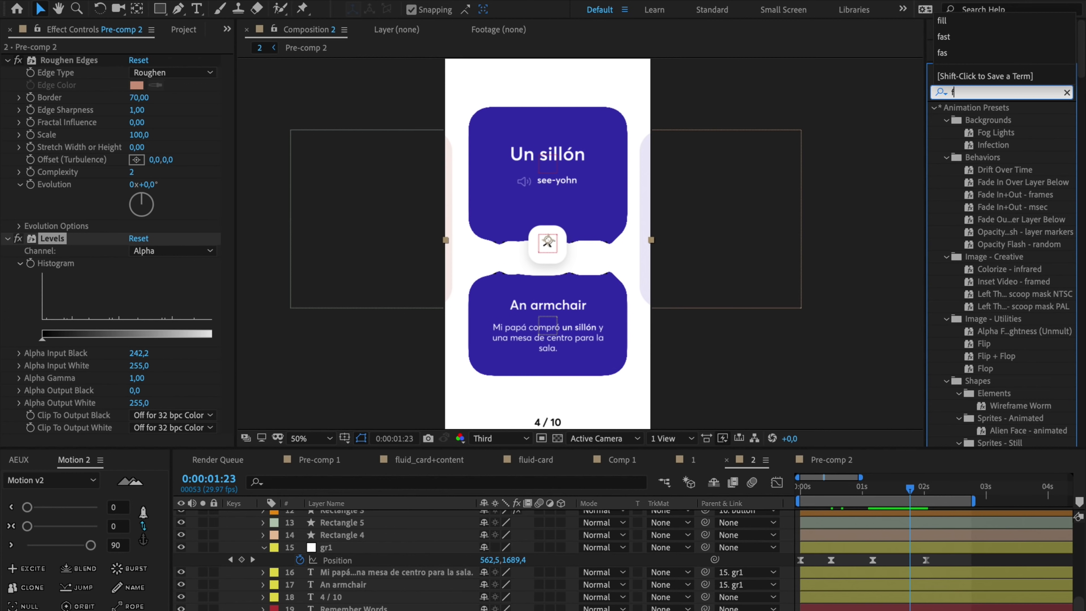
type("ill")
left_click_drag(983, 207, 513, 178)
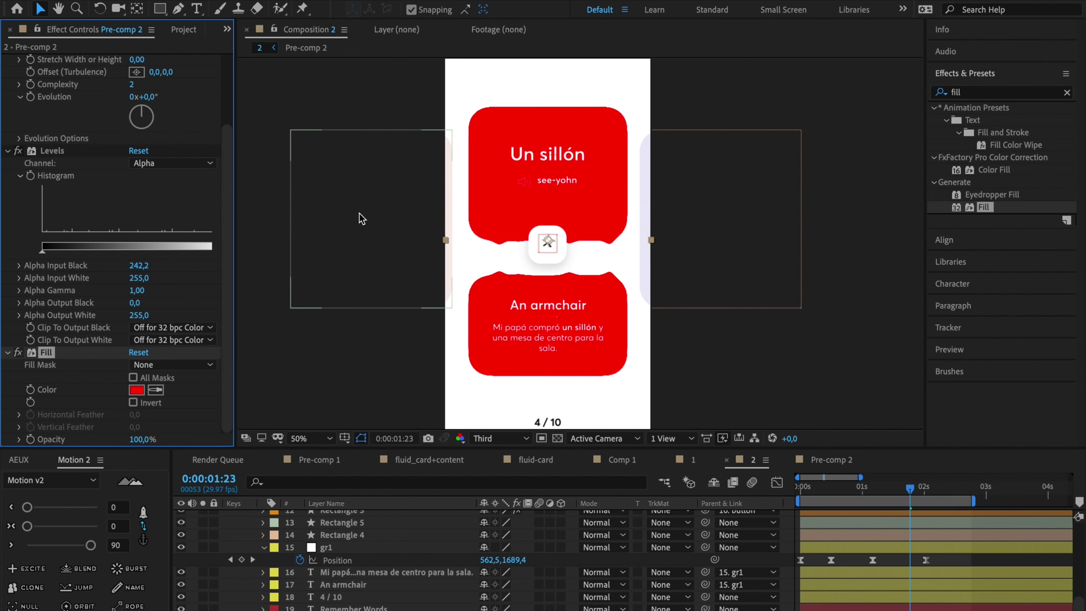
left_click(18, 353)
left_click(156, 391)
left_click(485, 216)
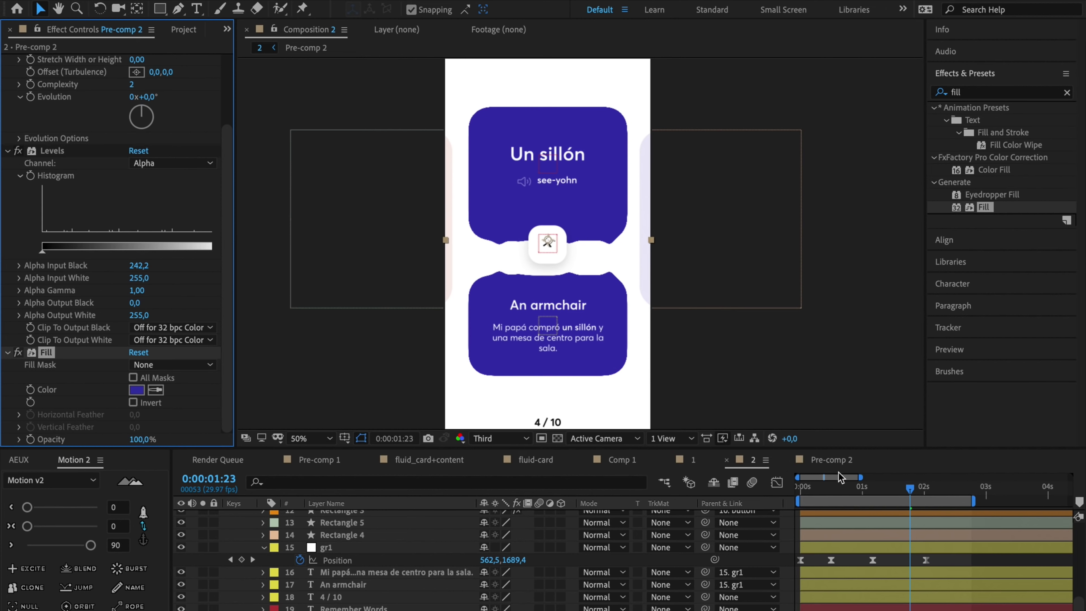
mouse_move(910, 488)
left_mouse_down()
mouse_move(897, 489)
mouse_move(911, 492)
left_mouse_up()
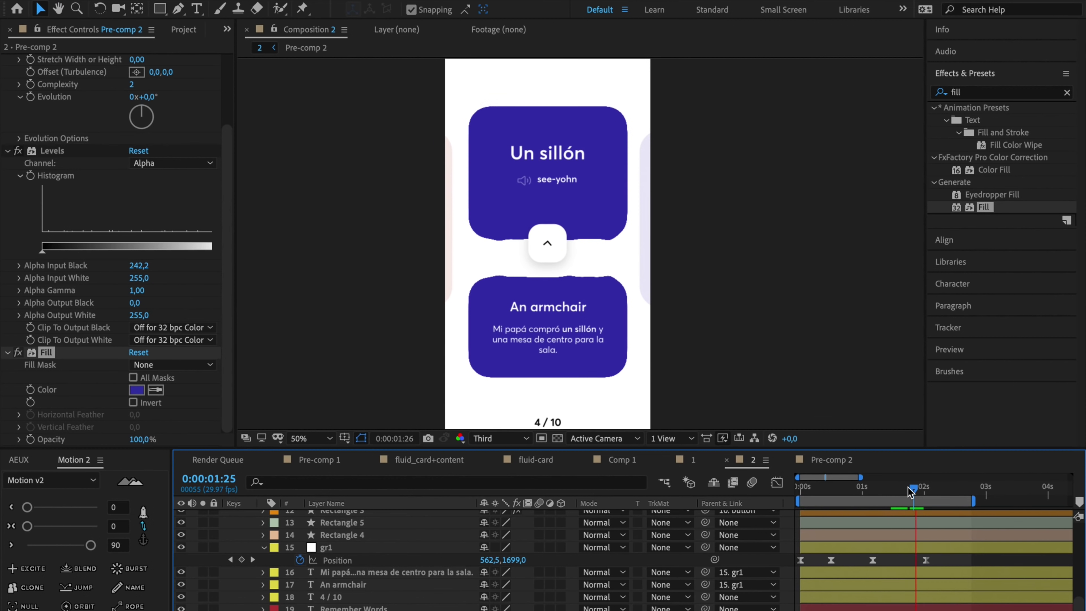
key("space")
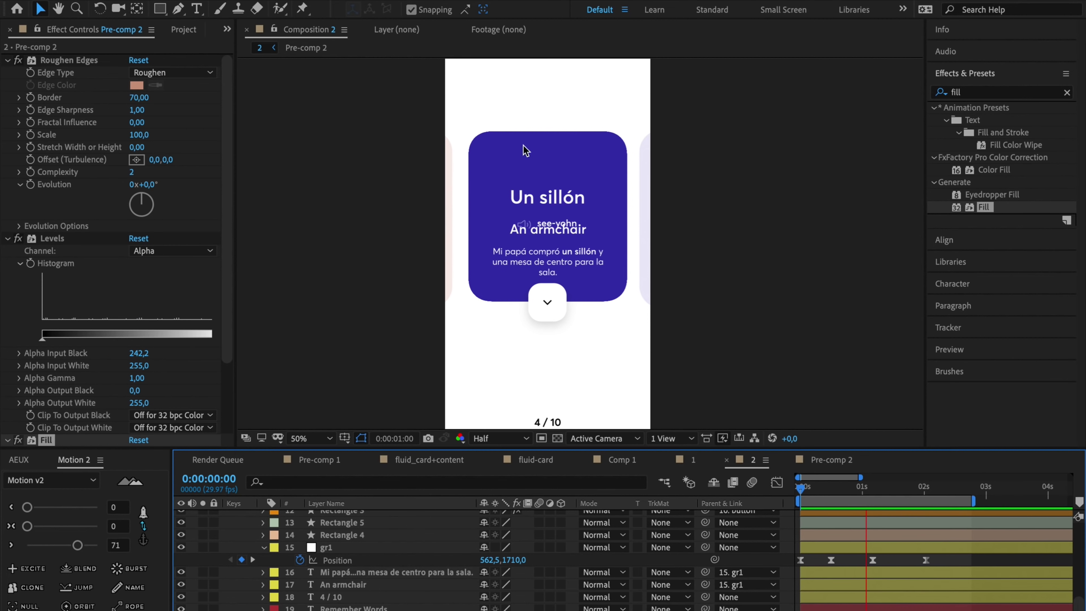
Open Pre-comp 2 and add Size keyframes for all five bars at 0:00:01:02
left_click(306, 47)
left_click(871, 532)
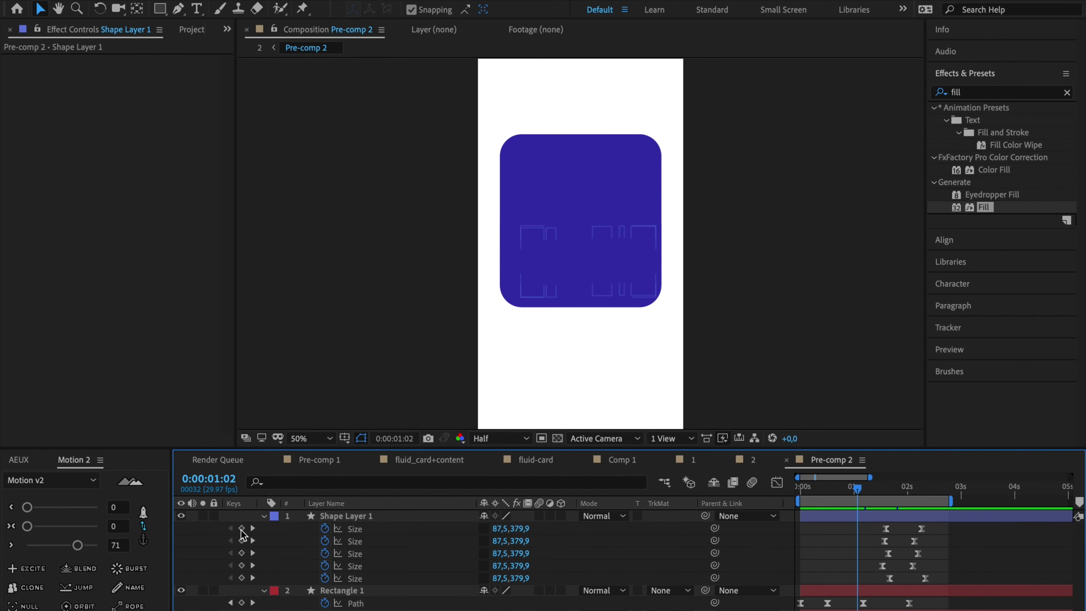
left_click_drag(242, 529, 242, 575)
Copy each bar's final zero-width Size keyframe to 0:00:00:15
left_click(922, 528)
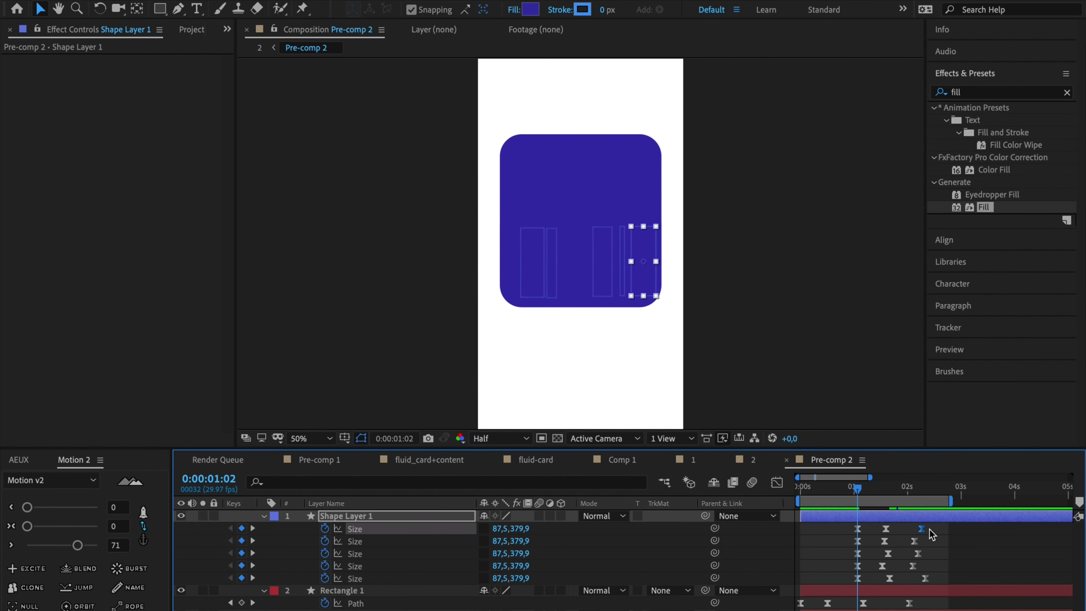
left_click_drag(838, 495, 827, 492)
key("ctrl+v")
left_click(915, 541)
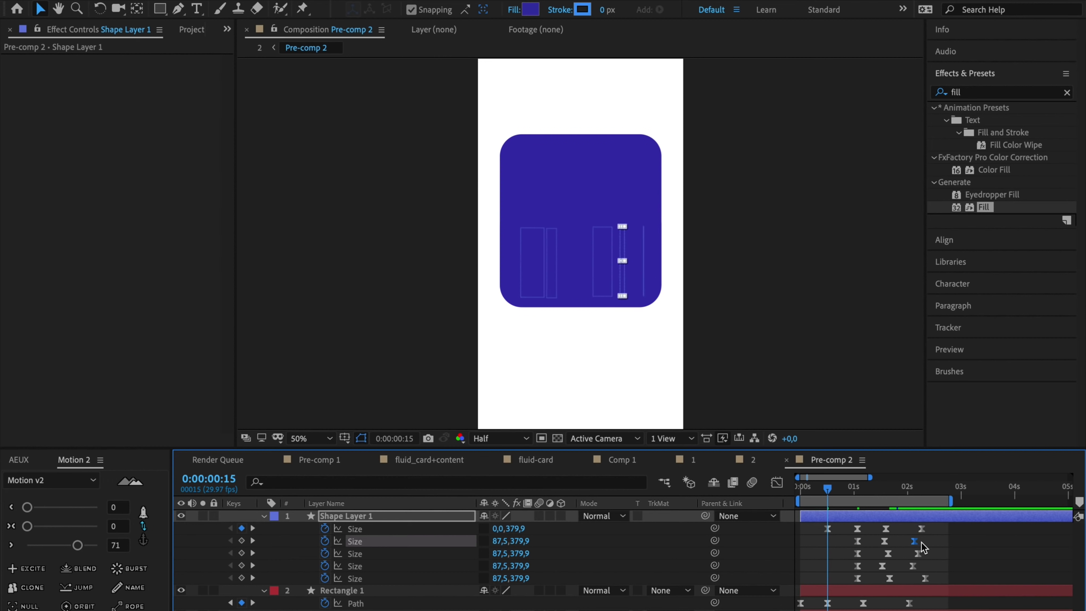
key("ctrl+v")
left_click(918, 554)
key("ctrl+v")
left_click(912, 565)
key("ctrl+v")
left_click(925, 579)
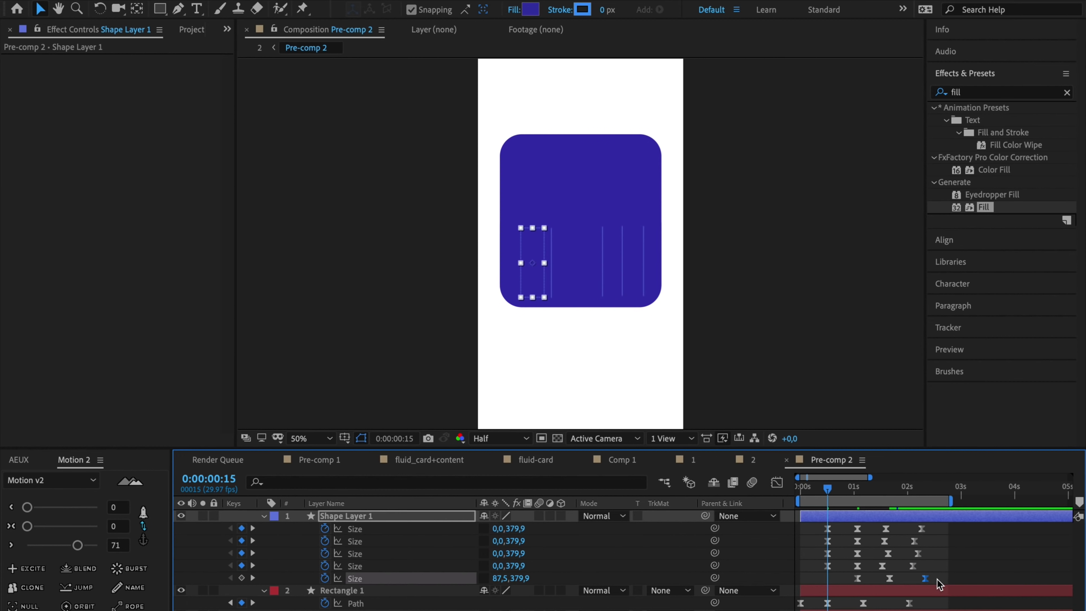
Rearrange the bars' new Size keyframes to grow from zero width at 0:00:00:00 to full width at 0:00:00:15, and preview
left_click_drag(867, 525, 826, 586)
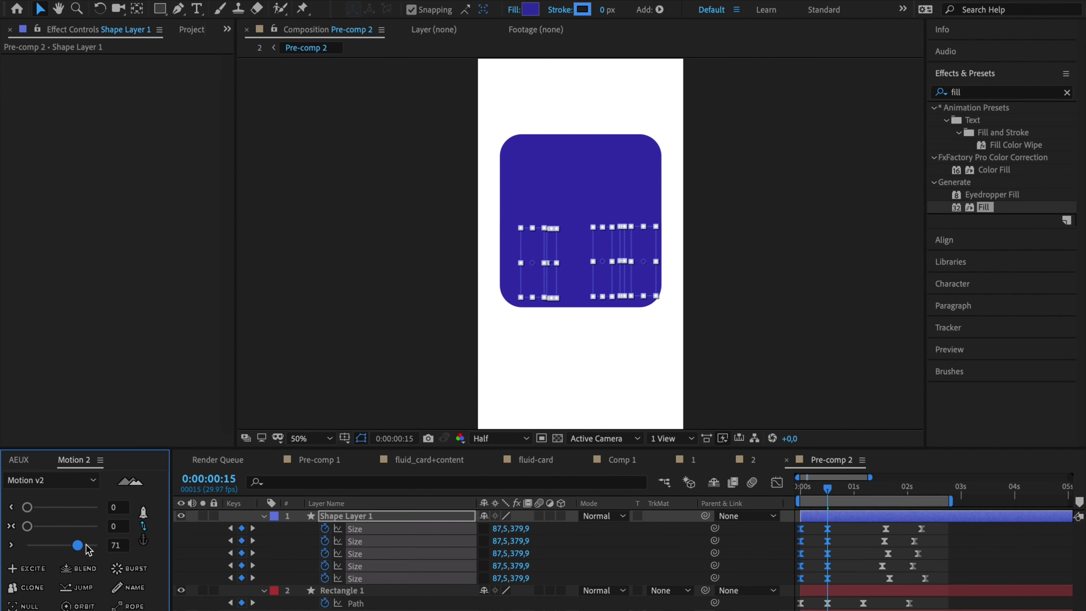
key("Home")
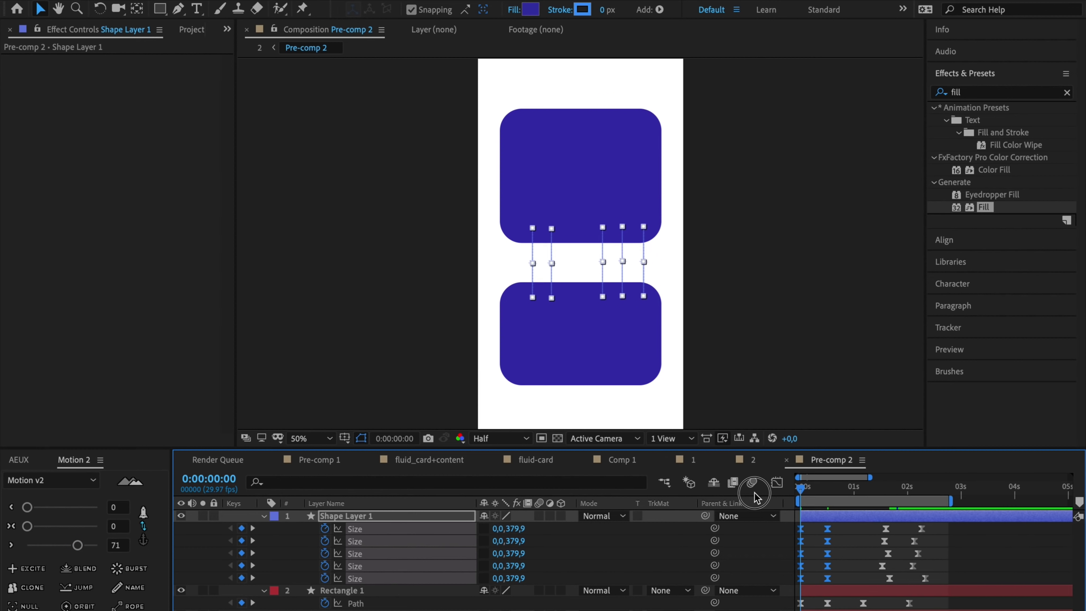
key("space")
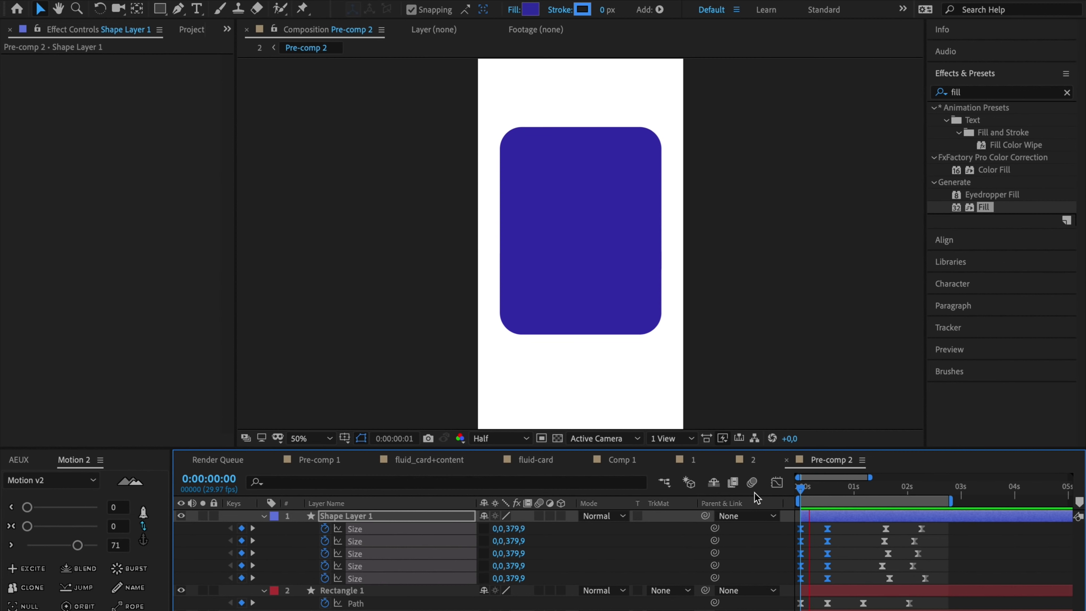
left_click(827, 530, "super")
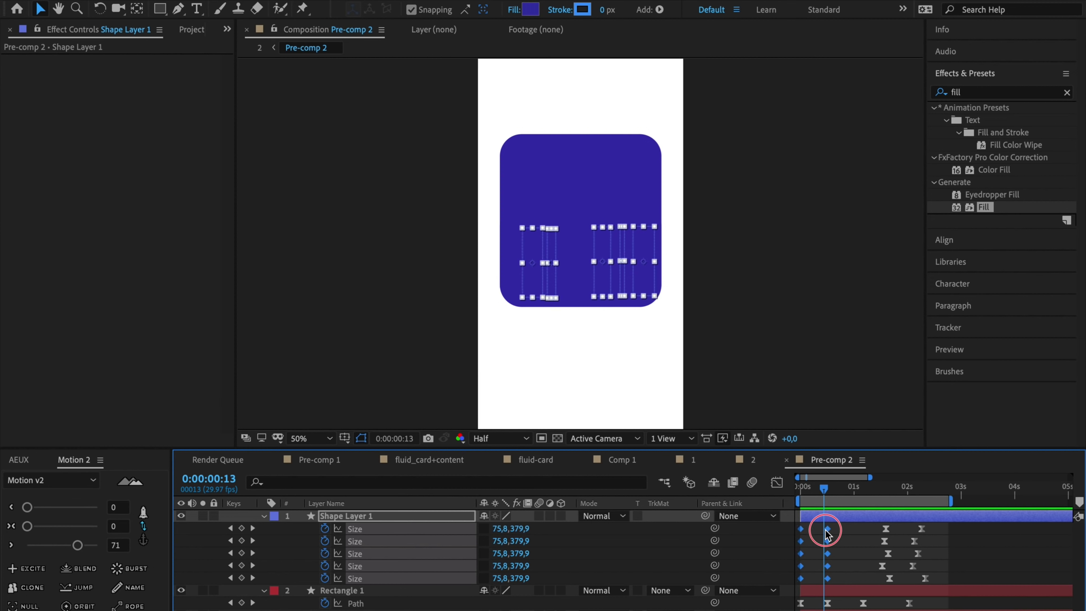
key("super+z")
Ease the bars' opening Size keyframes, shorten the growth to about 7 frames, and preview it in composition 2
left_click_drag(829, 530, 804, 496)
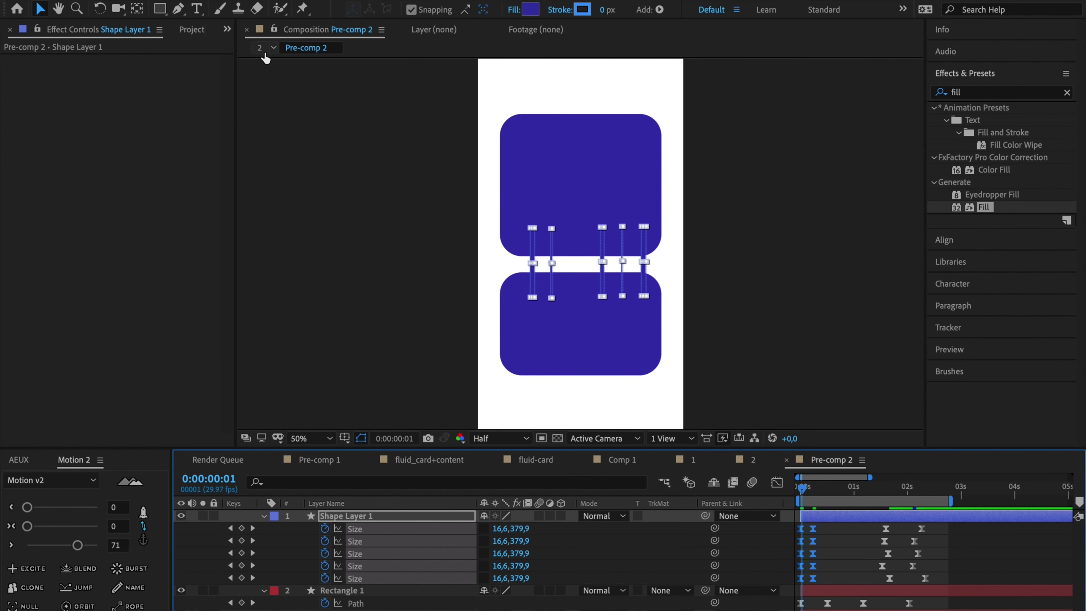
left_click(261, 48)
left_click_drag(804, 492, 786, 487)
key("space")
key("space")
key("space")
key("space")
Shorten the bars' opening Size growth in Pre-comp 2 to about 5 frames and preview the merge
left_click(314, 49)
left_click_drag(813, 531, 810, 535)
left_click_drag(809, 490, 777, 498)
key("space")
key("space")
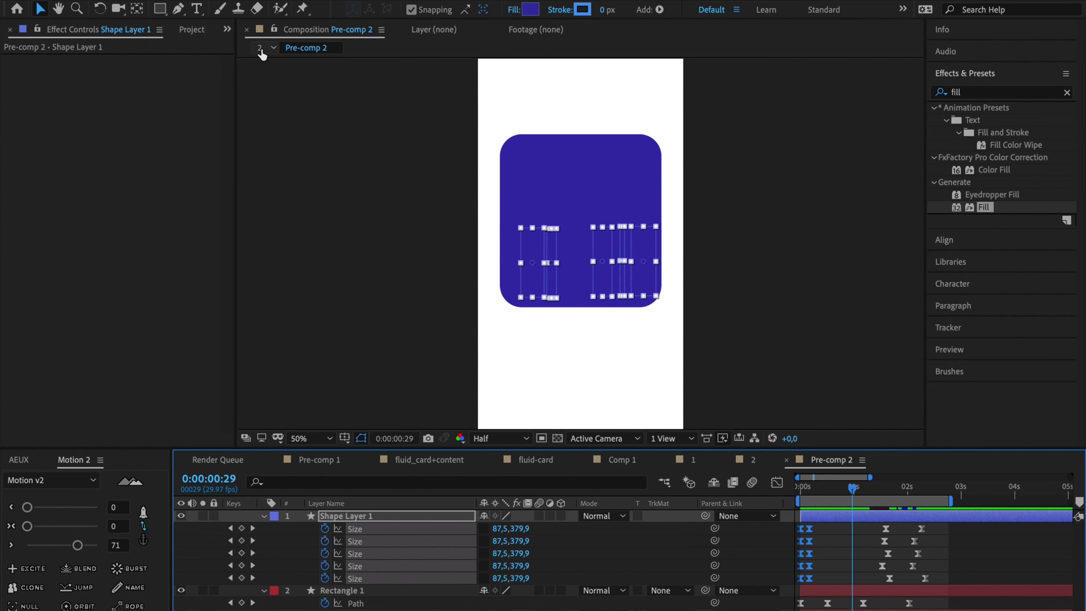
In composition 2, add 100% Opacity keyframes at 0:00:00:00 to the "Mi papá…" sentence and "An armchair" text layers
left_click(260, 50)
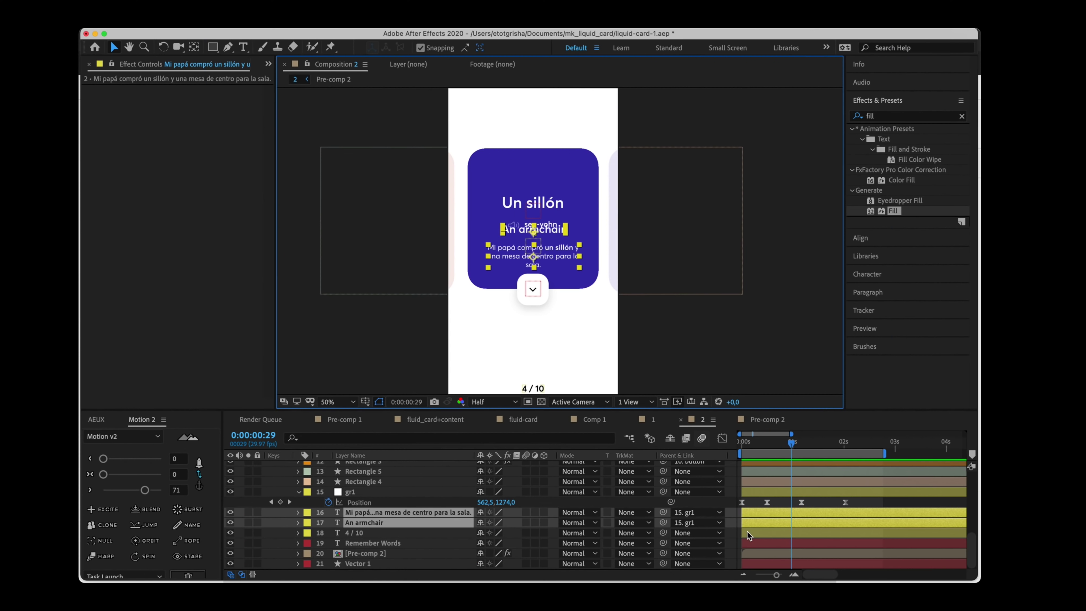
key("t")
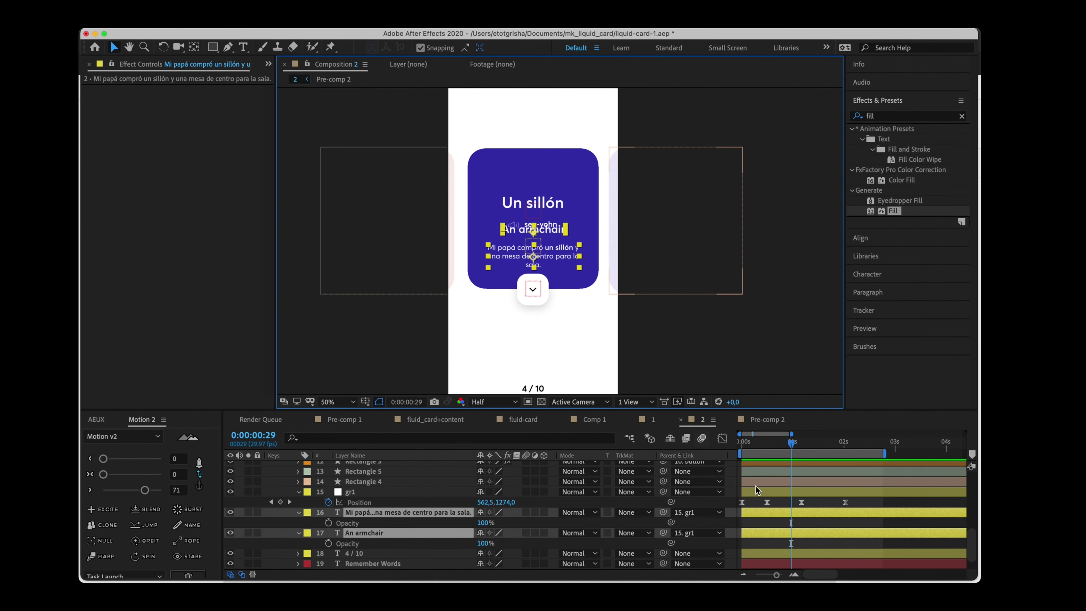
left_click_drag(748, 447, 726, 446)
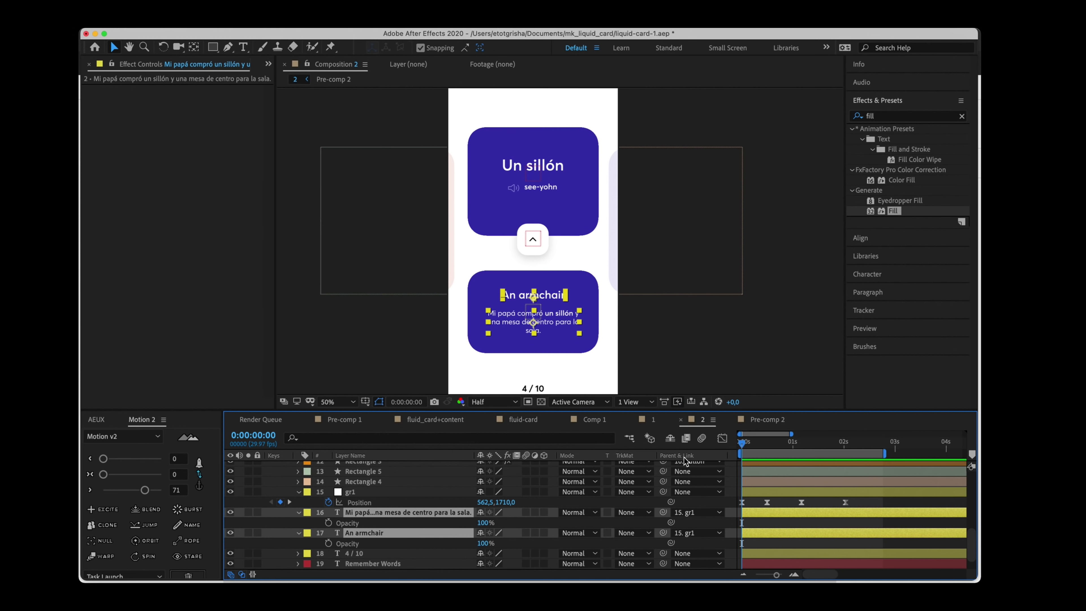
left_click(329, 523)
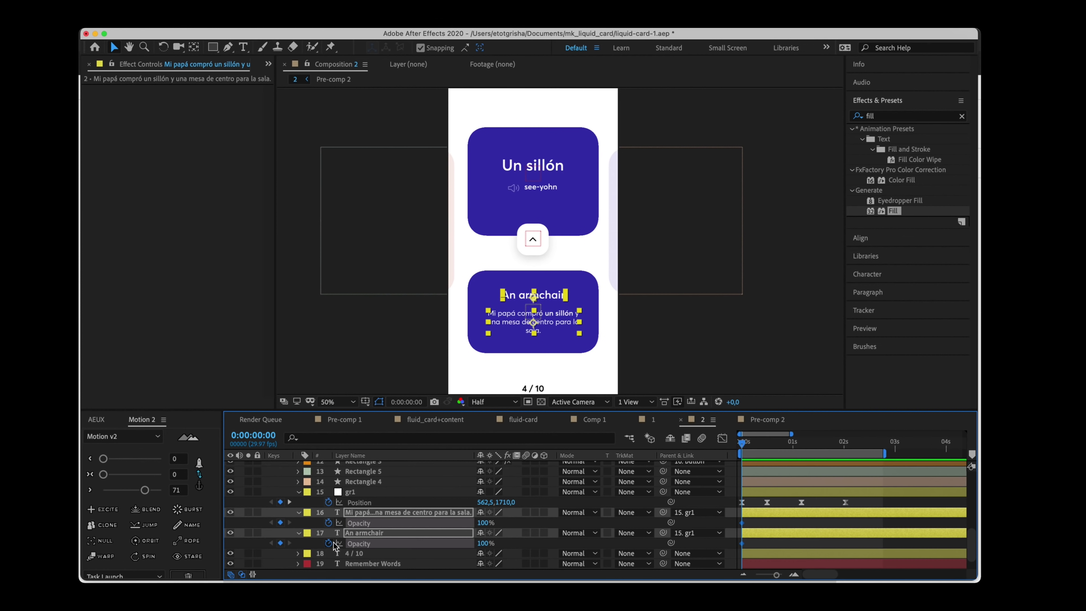
Set both text layers' Opacity to 0% at 0:00:00:15 and hold it with matching keyframes at gr1's third Position keyframe
left_click(767, 449)
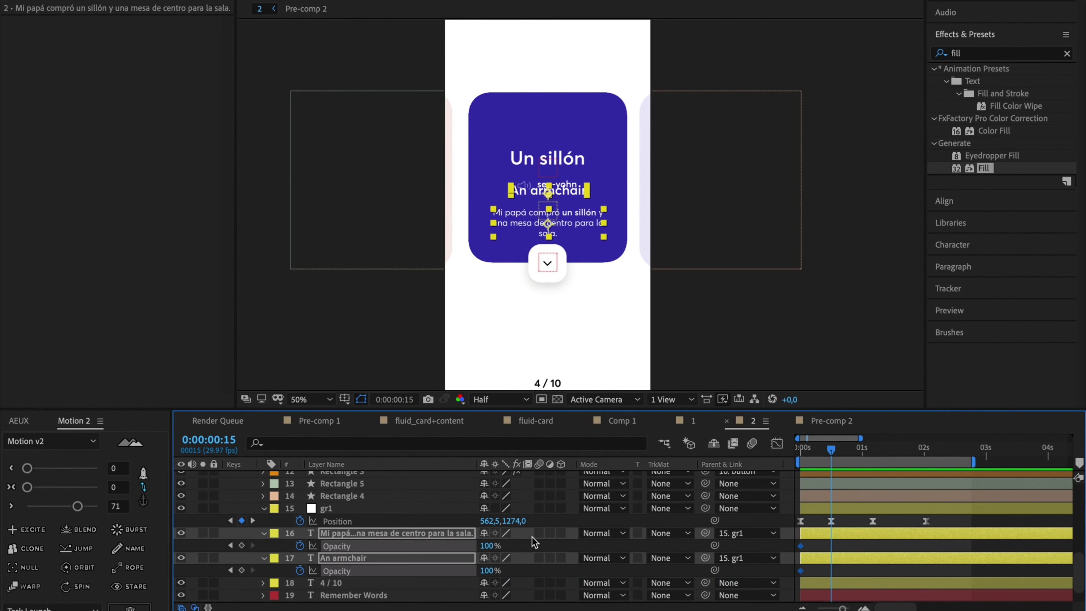
left_click_drag(482, 523, 361, 524)
left_click(871, 450)
left_click(242, 546)
Copy the opening 100% Opacity keyframe of each of the two text layers to 0:00:02:01
left_click_drag(934, 453, 926, 457)
left_click_drag(808, 542, 778, 575)
key("super+c")
key("super+v")
key("super+z")
left_click(801, 546)
key("super+c")
key("super+v")
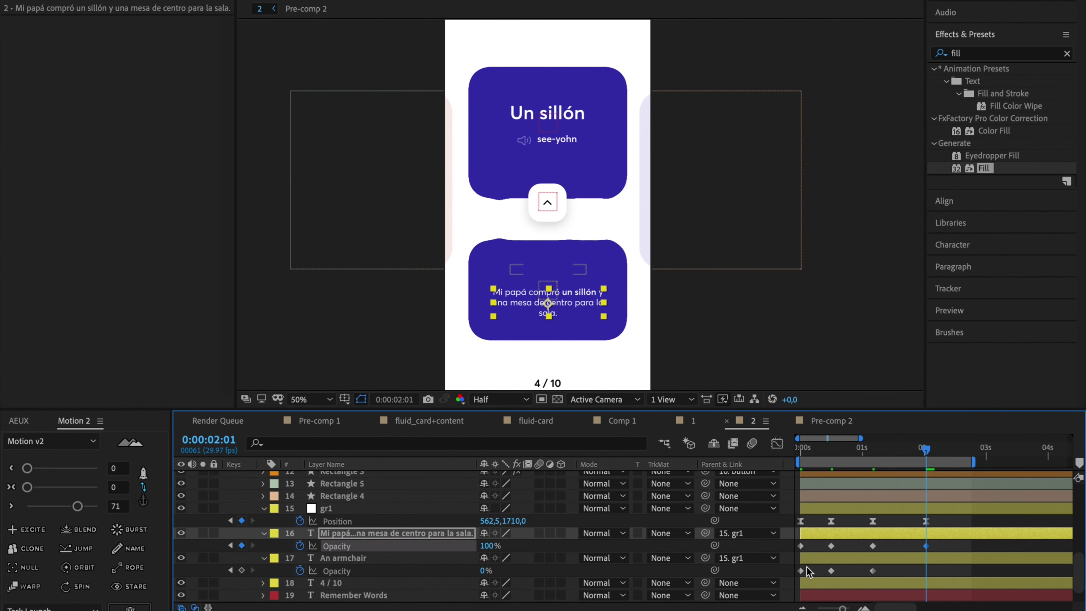
left_click(801, 571)
key("super+v")
Ease both text layers' Opacity keyframes at 82, shorten the opening fade-out to about 4 frames, and preview it
left_click_drag(926, 449, 767, 449)
left_click_drag(940, 546, 777, 583)
left_click_drag(78, 506, 84, 506)
key("space")
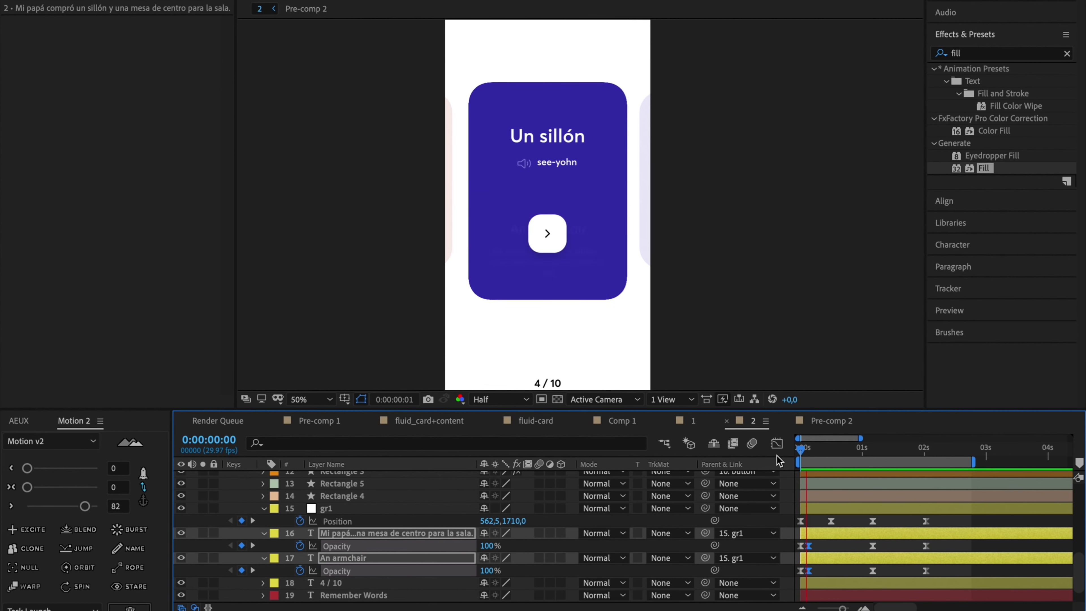
key("space")
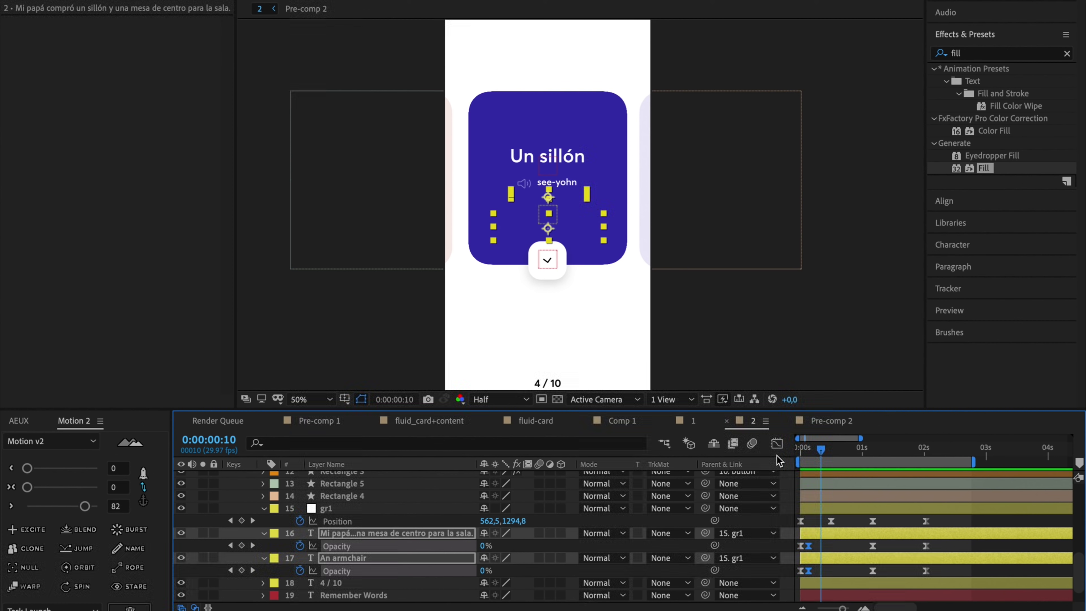
Play back composition 2 to examine how the text fades match the card's merging and splitting
left_click_drag(805, 453, 770, 455)
key("space")
key("space")
key("space")
key("space")
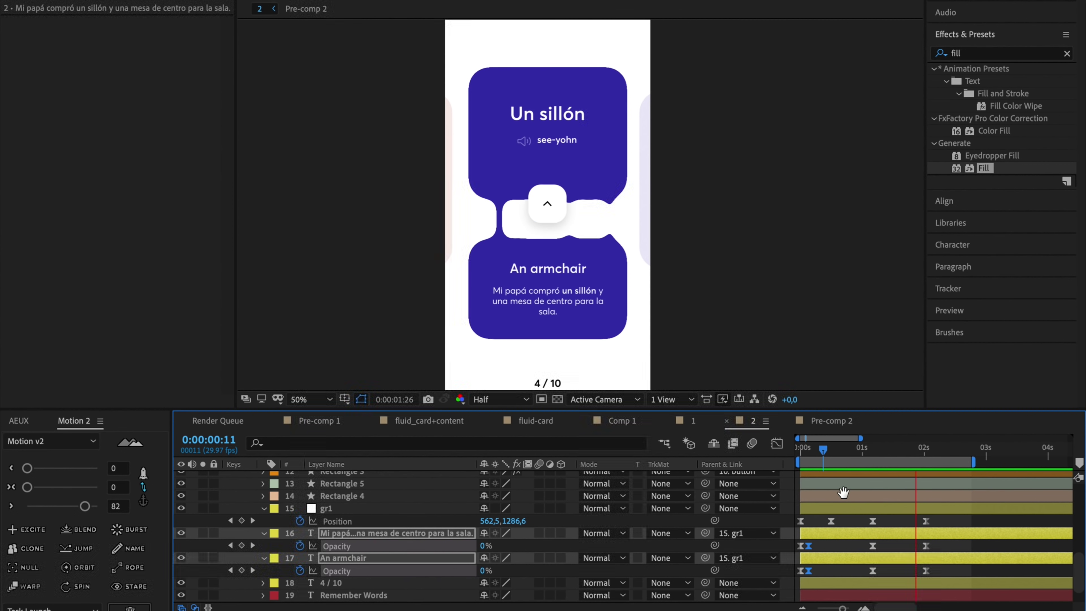
key("space")
left_click(870, 451)
key("space")
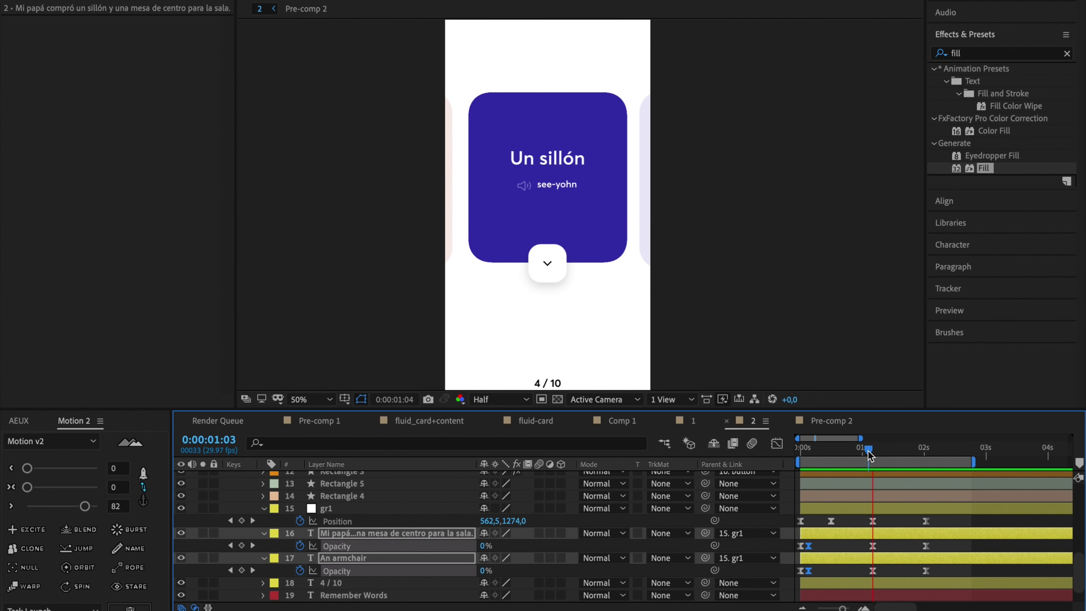
key("space")
Delay the start of both text layers' fade-in to about 0:00:01:12 and preview the animation from the beginning
left_click_drag(871, 450, 881, 453)
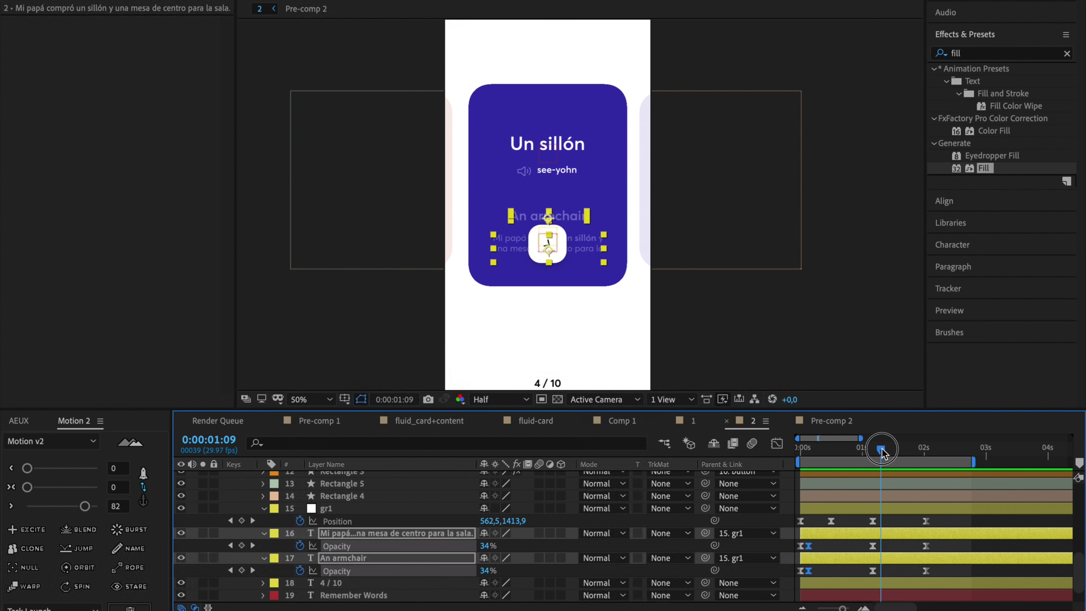
left_click_drag(873, 546, 886, 549)
key("space")
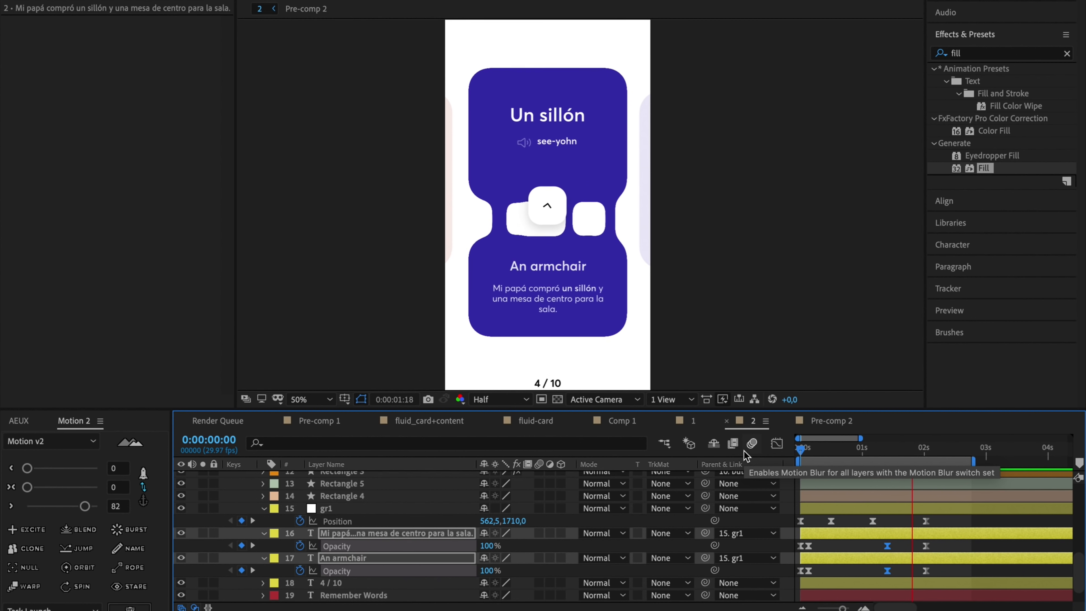
left_click(807, 449)
left_click_drag(809, 450, 779, 452)
key("space")
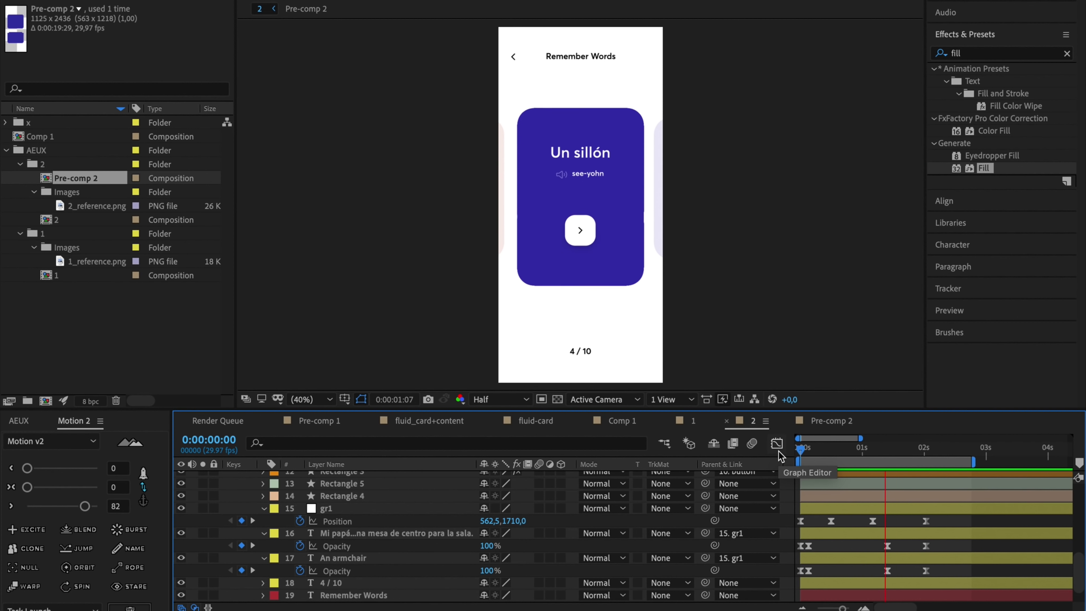